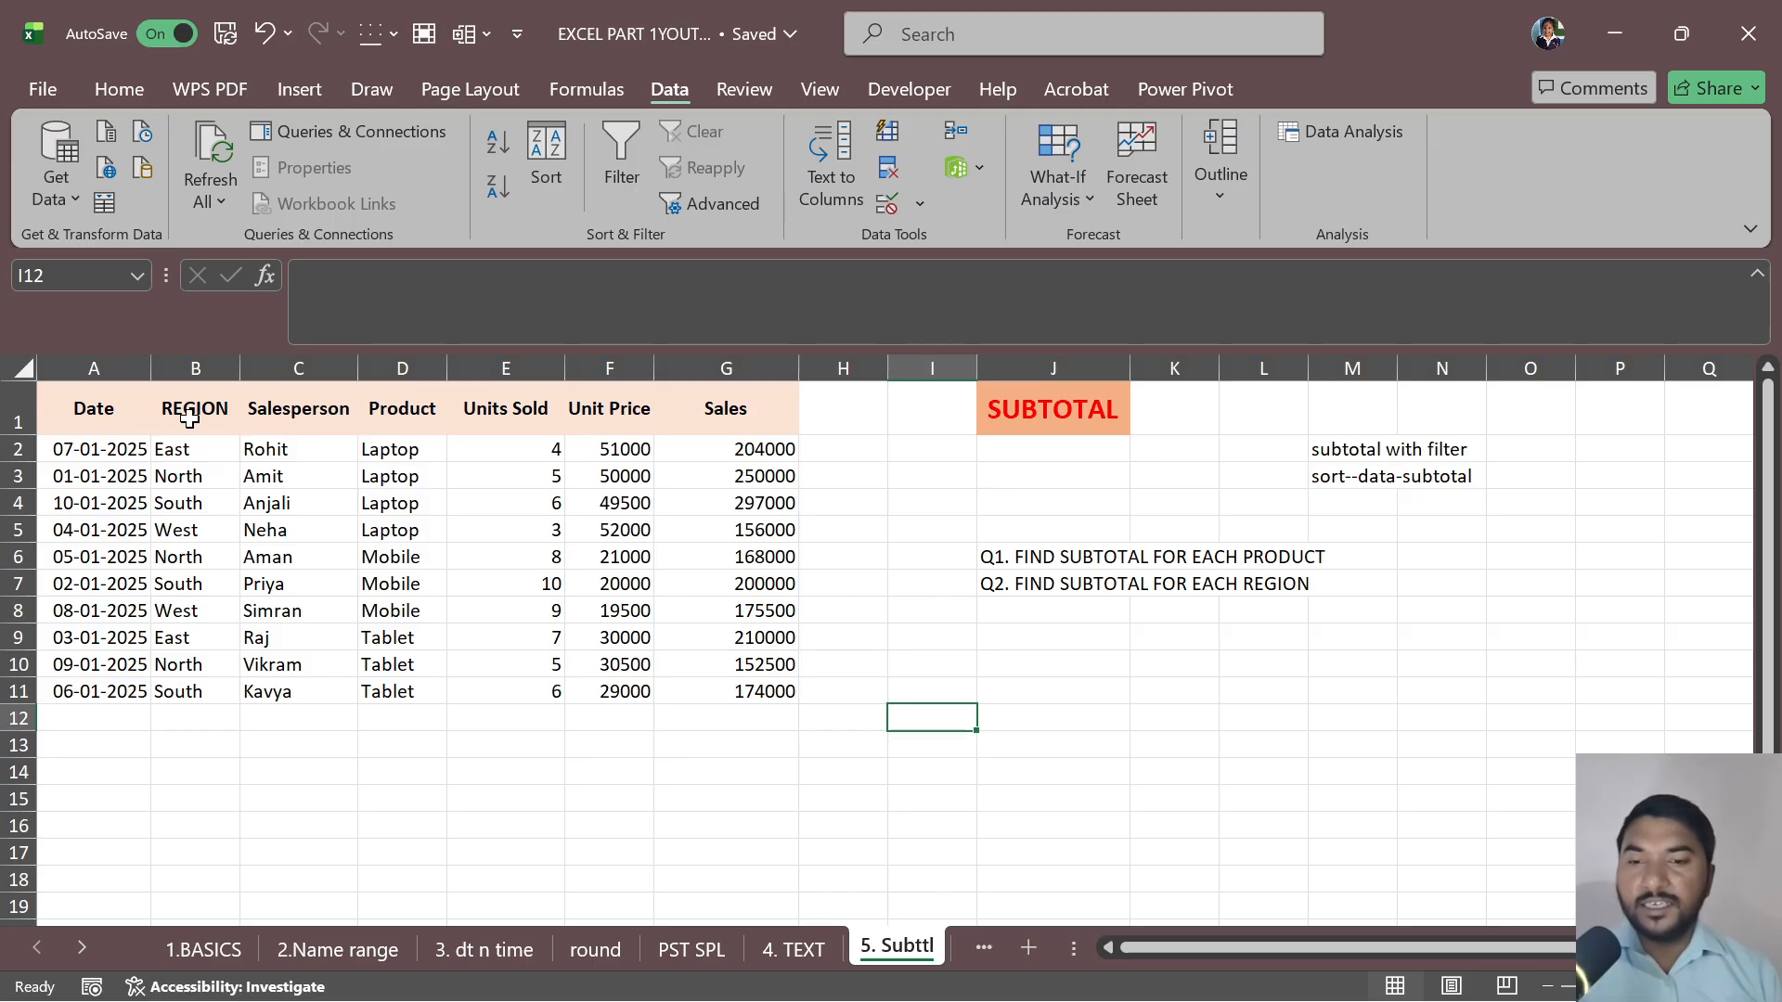
- Examine the region, salesperson, product and sales columns of the table on the 5. Subttl sheet
left_click(195, 450)
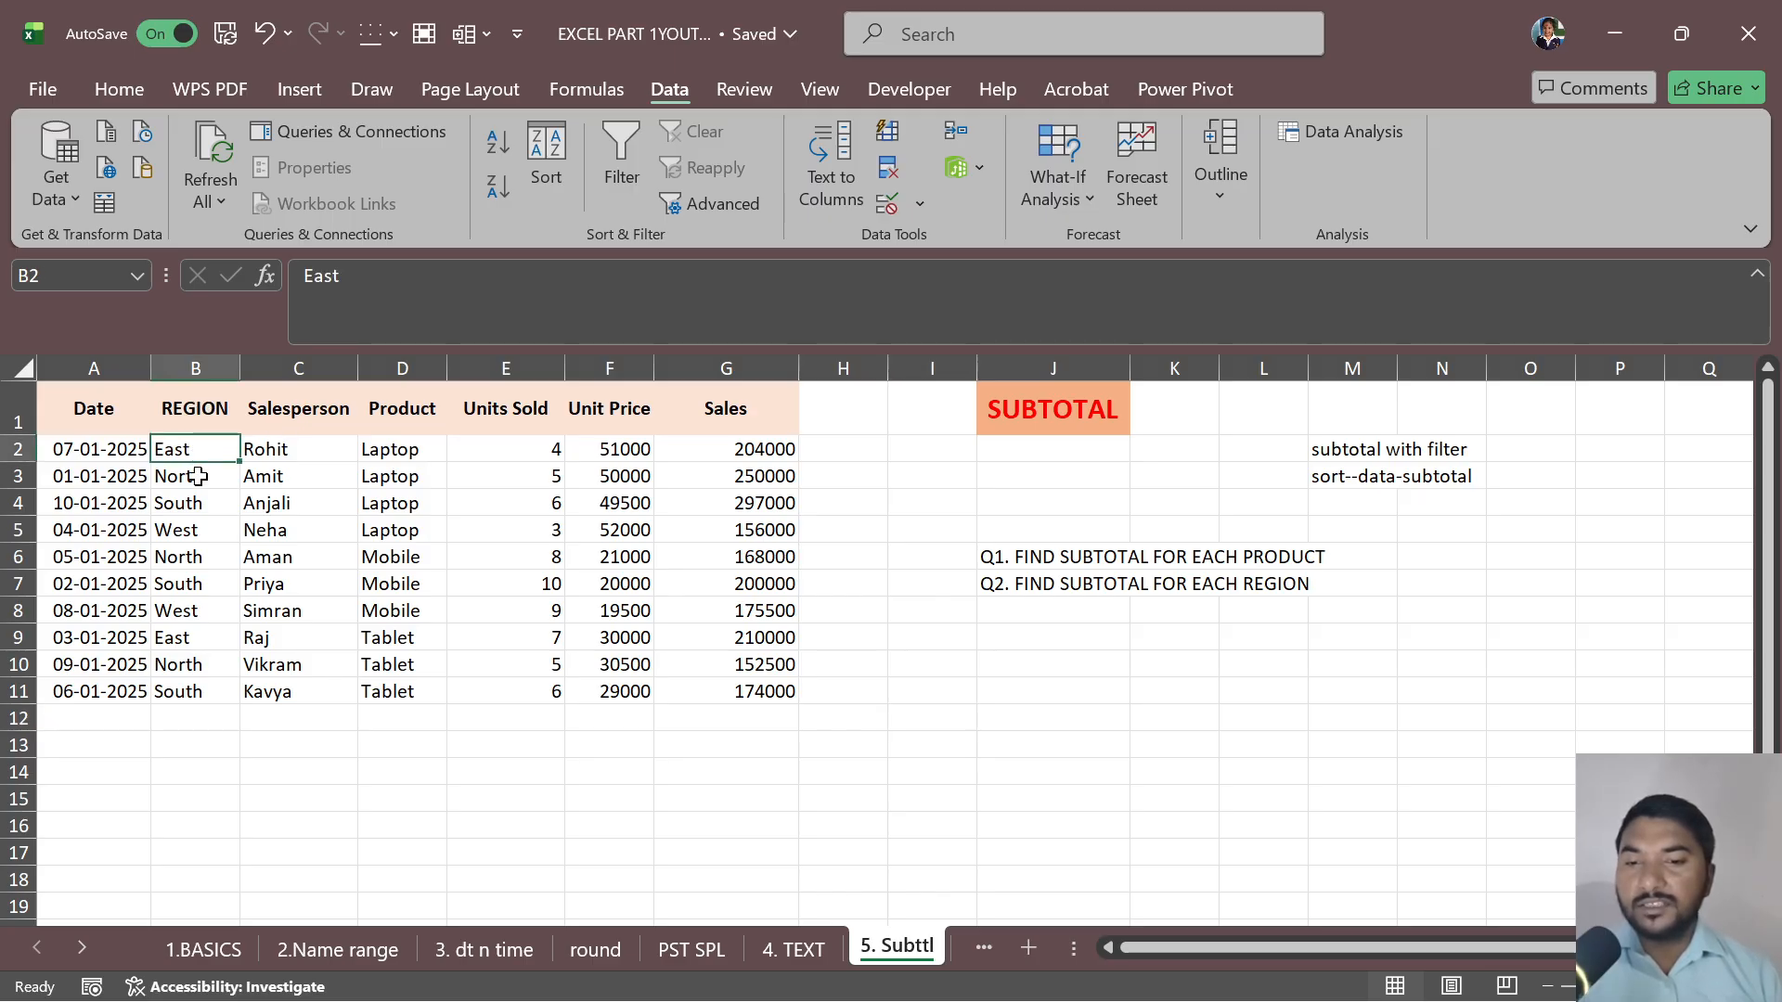
left_click(191, 476)
left_click(186, 504)
left_click(200, 530)
left_click_drag(291, 446, 298, 691)
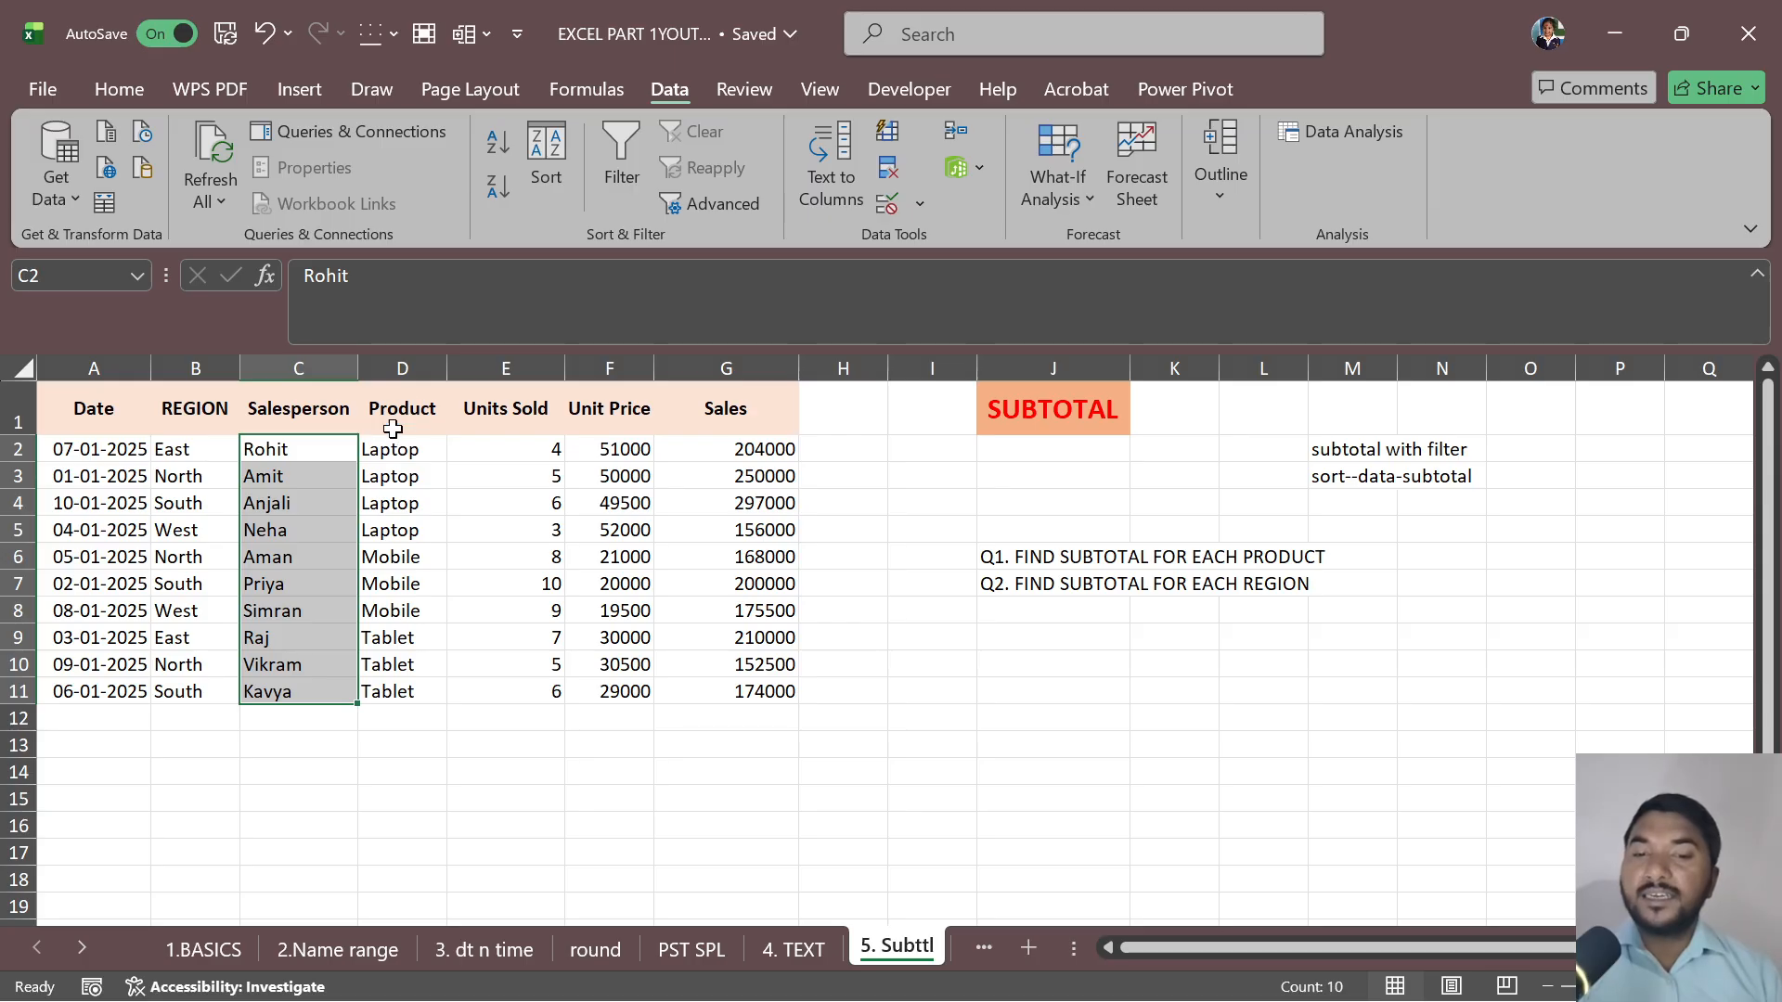
left_click(401, 559)
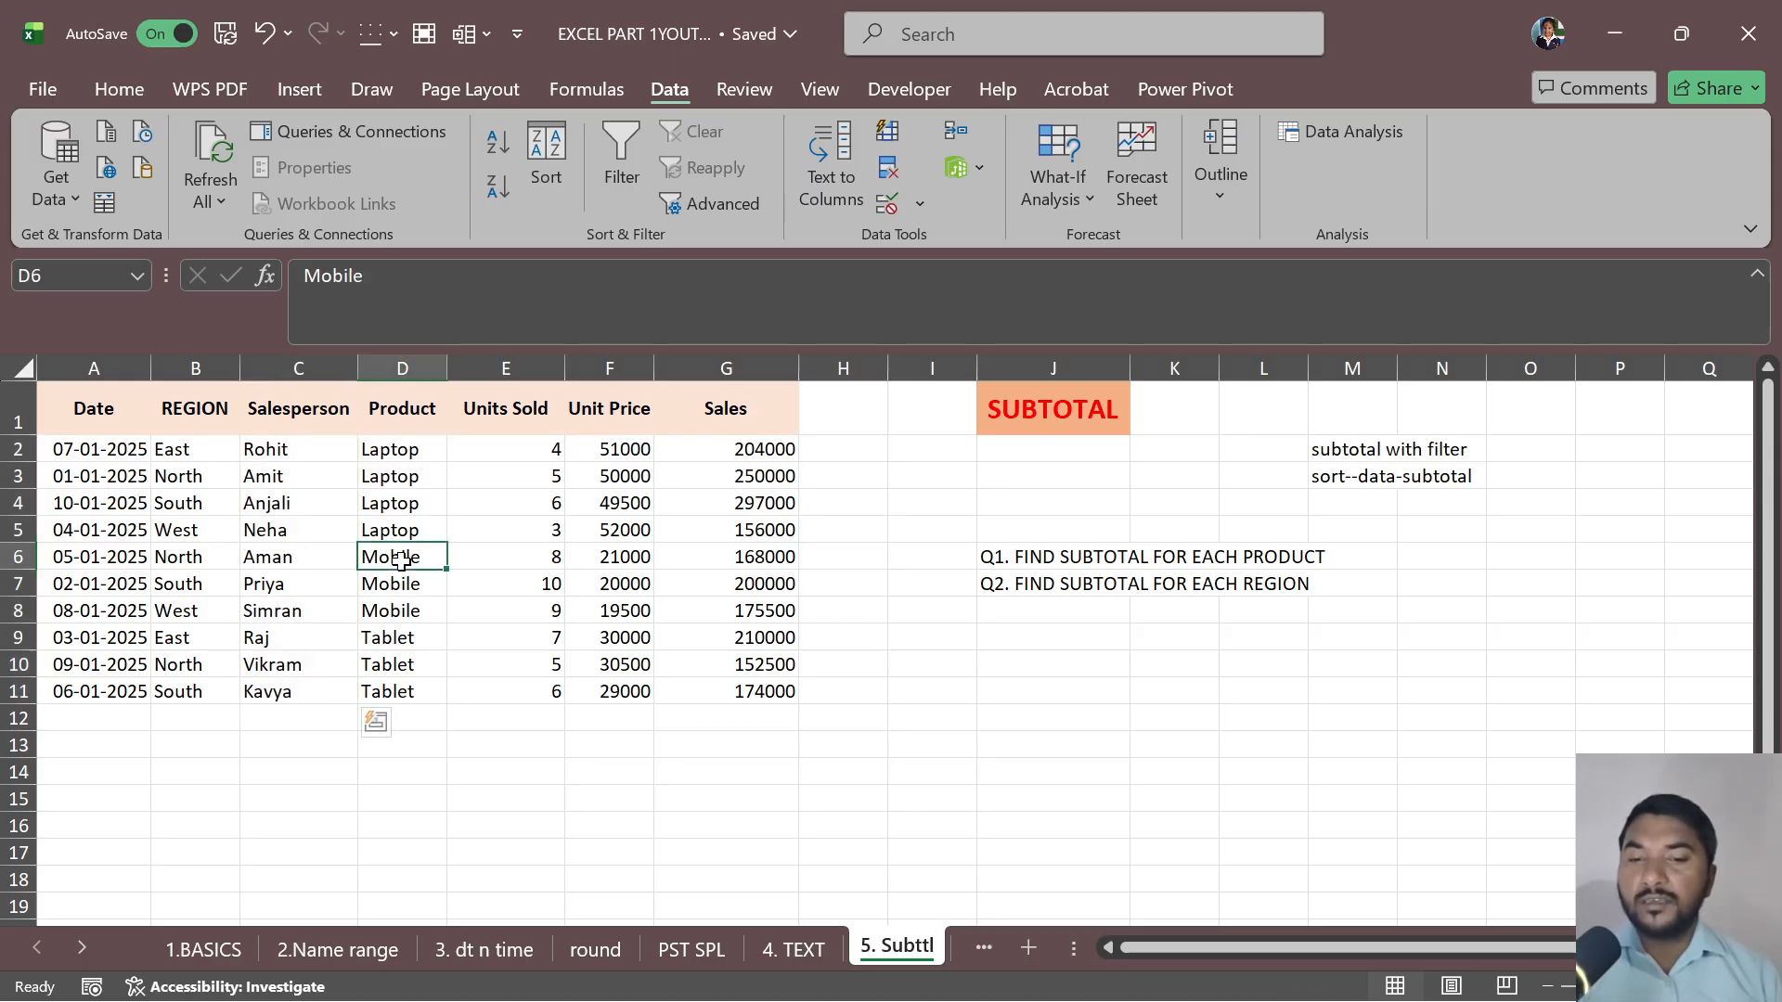
left_click(403, 586)
left_click(408, 660)
left_click(409, 691)
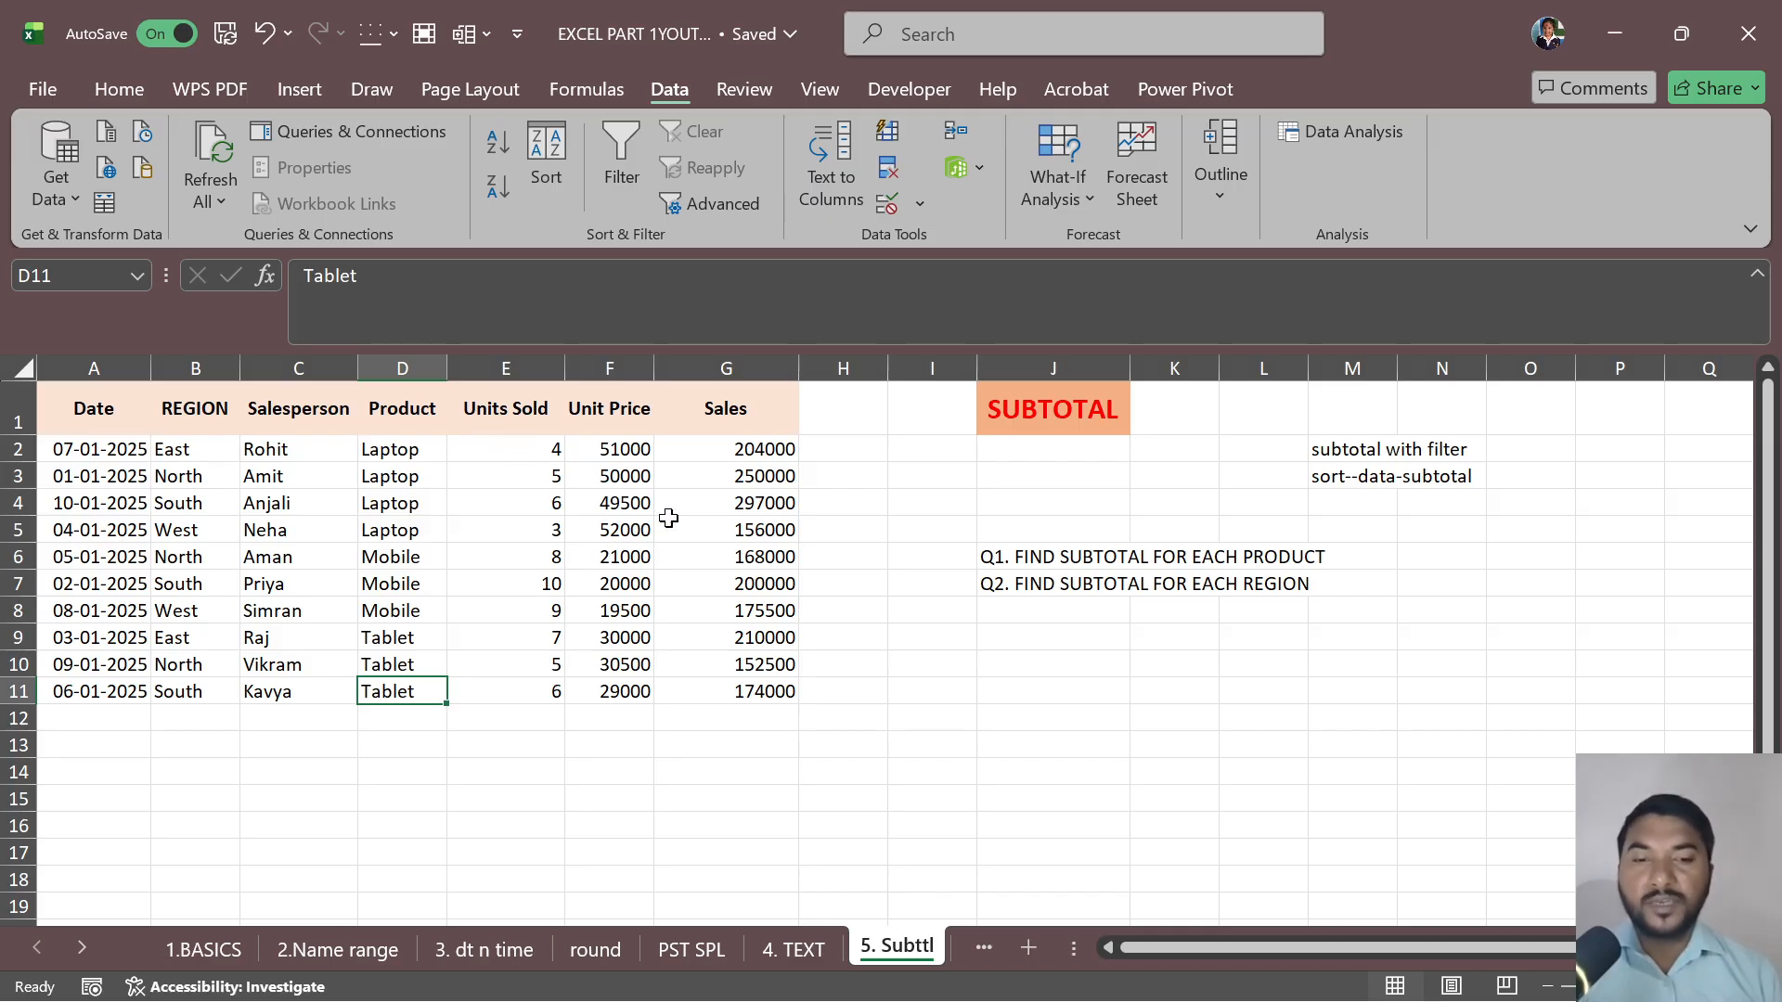
left_click_drag(748, 455, 762, 691)
left_click(747, 720)
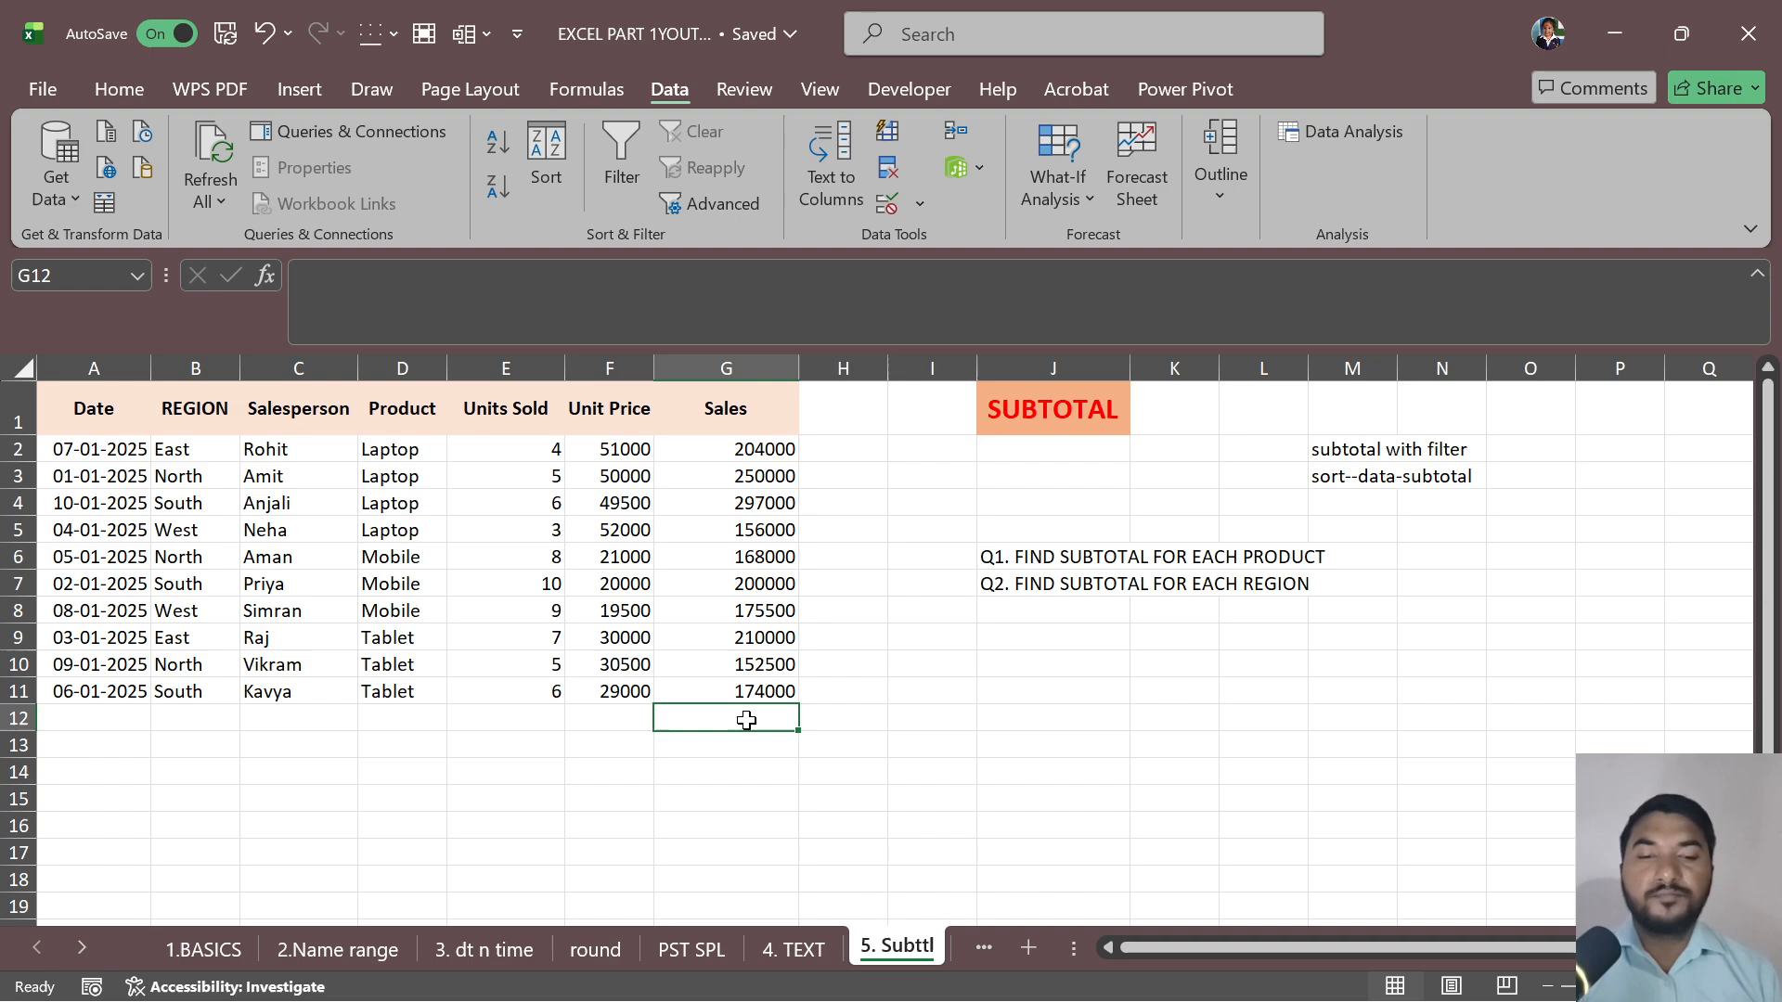
- Total the Sales column in cell G12 with =SUM(G2:G11)
left_click(747, 532)
left_click(741, 716)
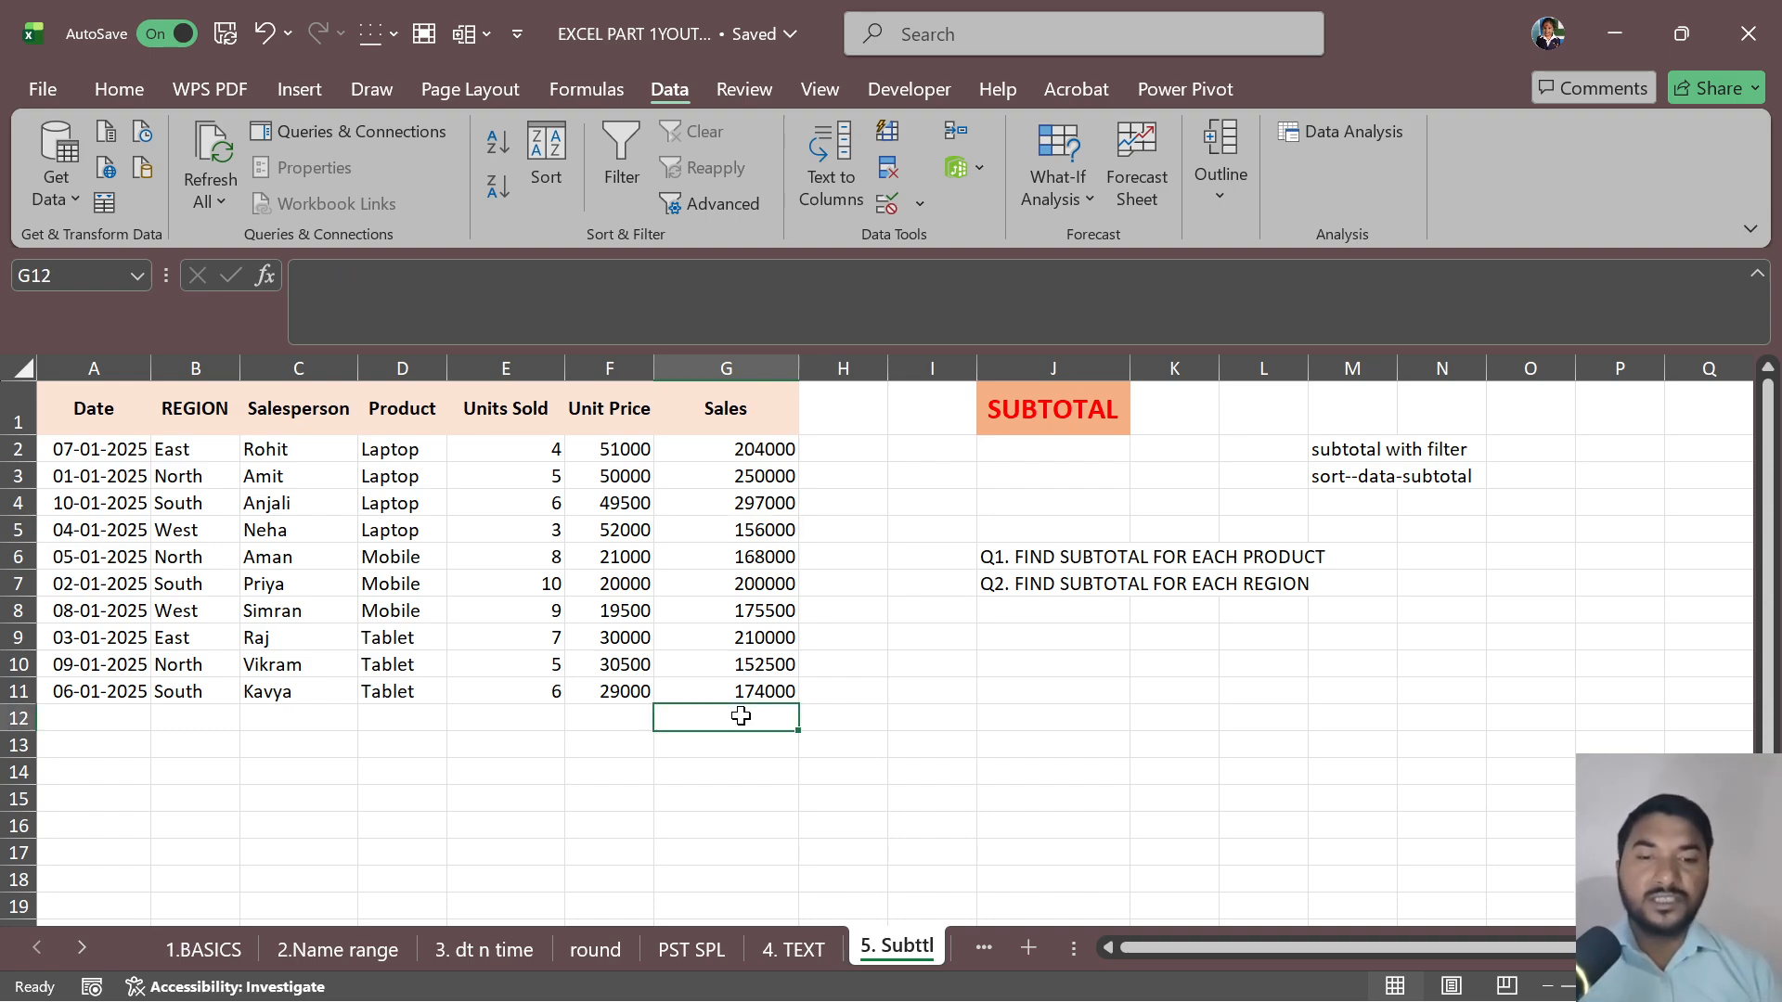
type("=SUM(")
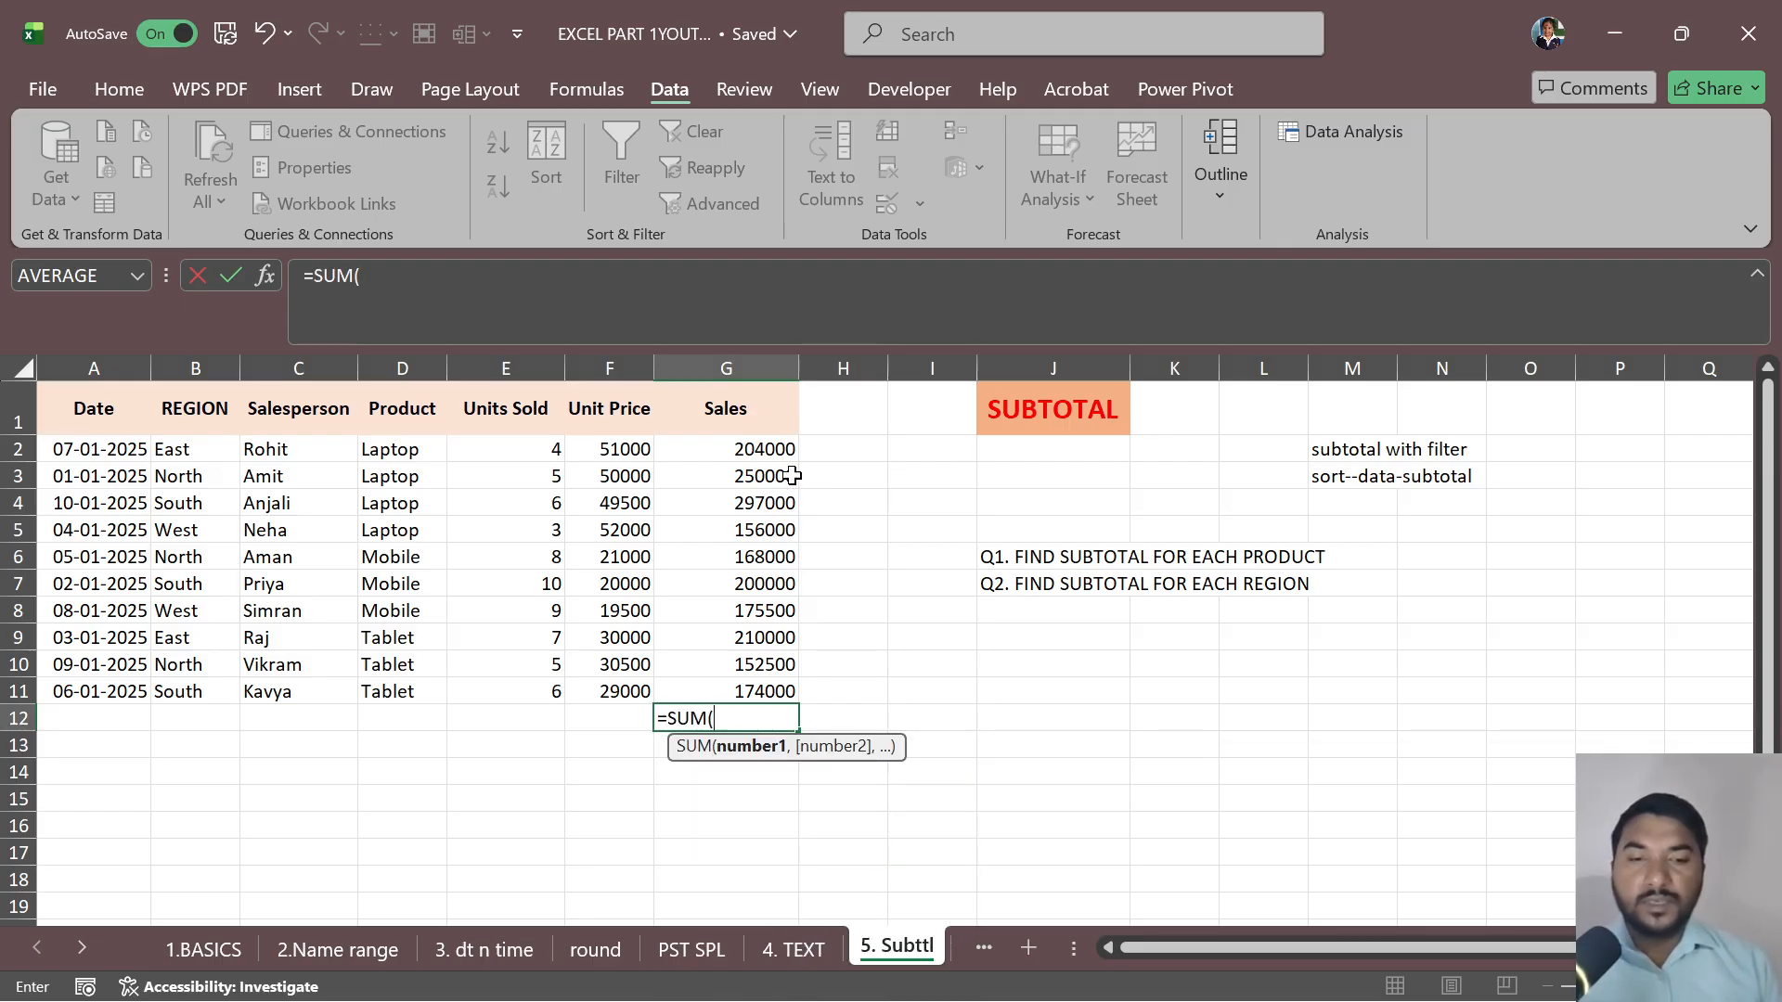
left_click_drag(780, 451, 763, 693)
key("Return")
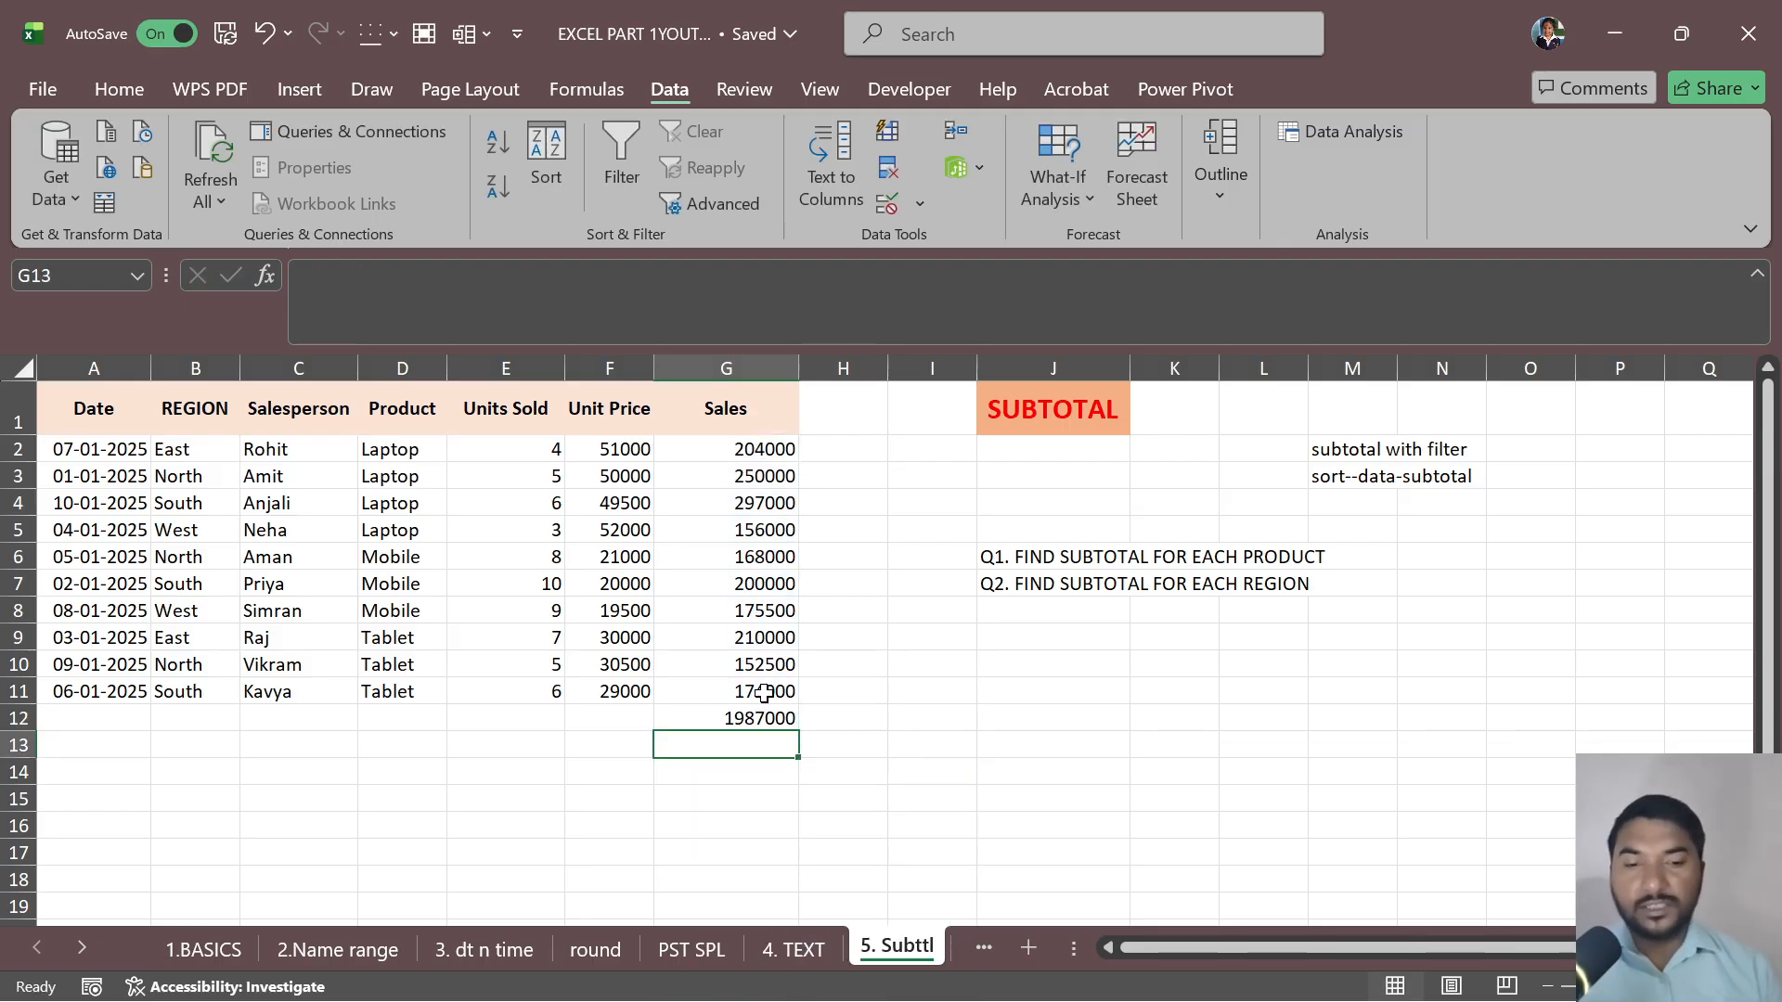
left_click(774, 721)
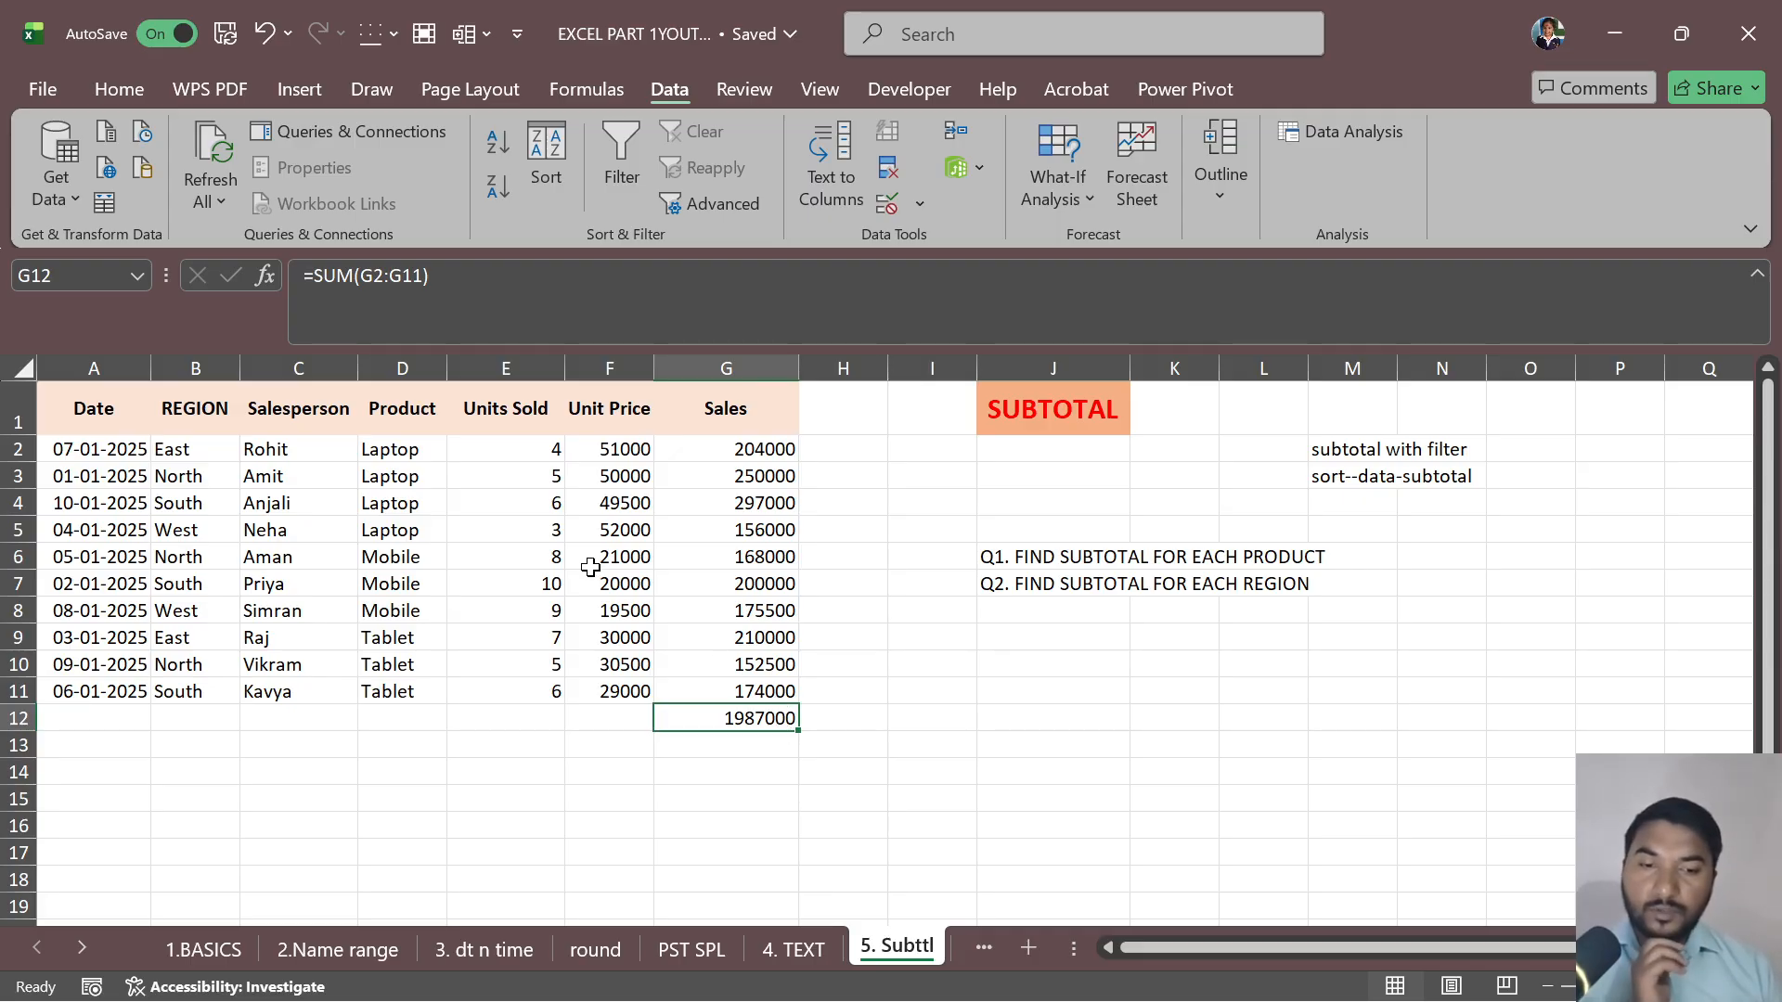
- Sort the sales table by Date from oldest to newest
left_click(409, 454)
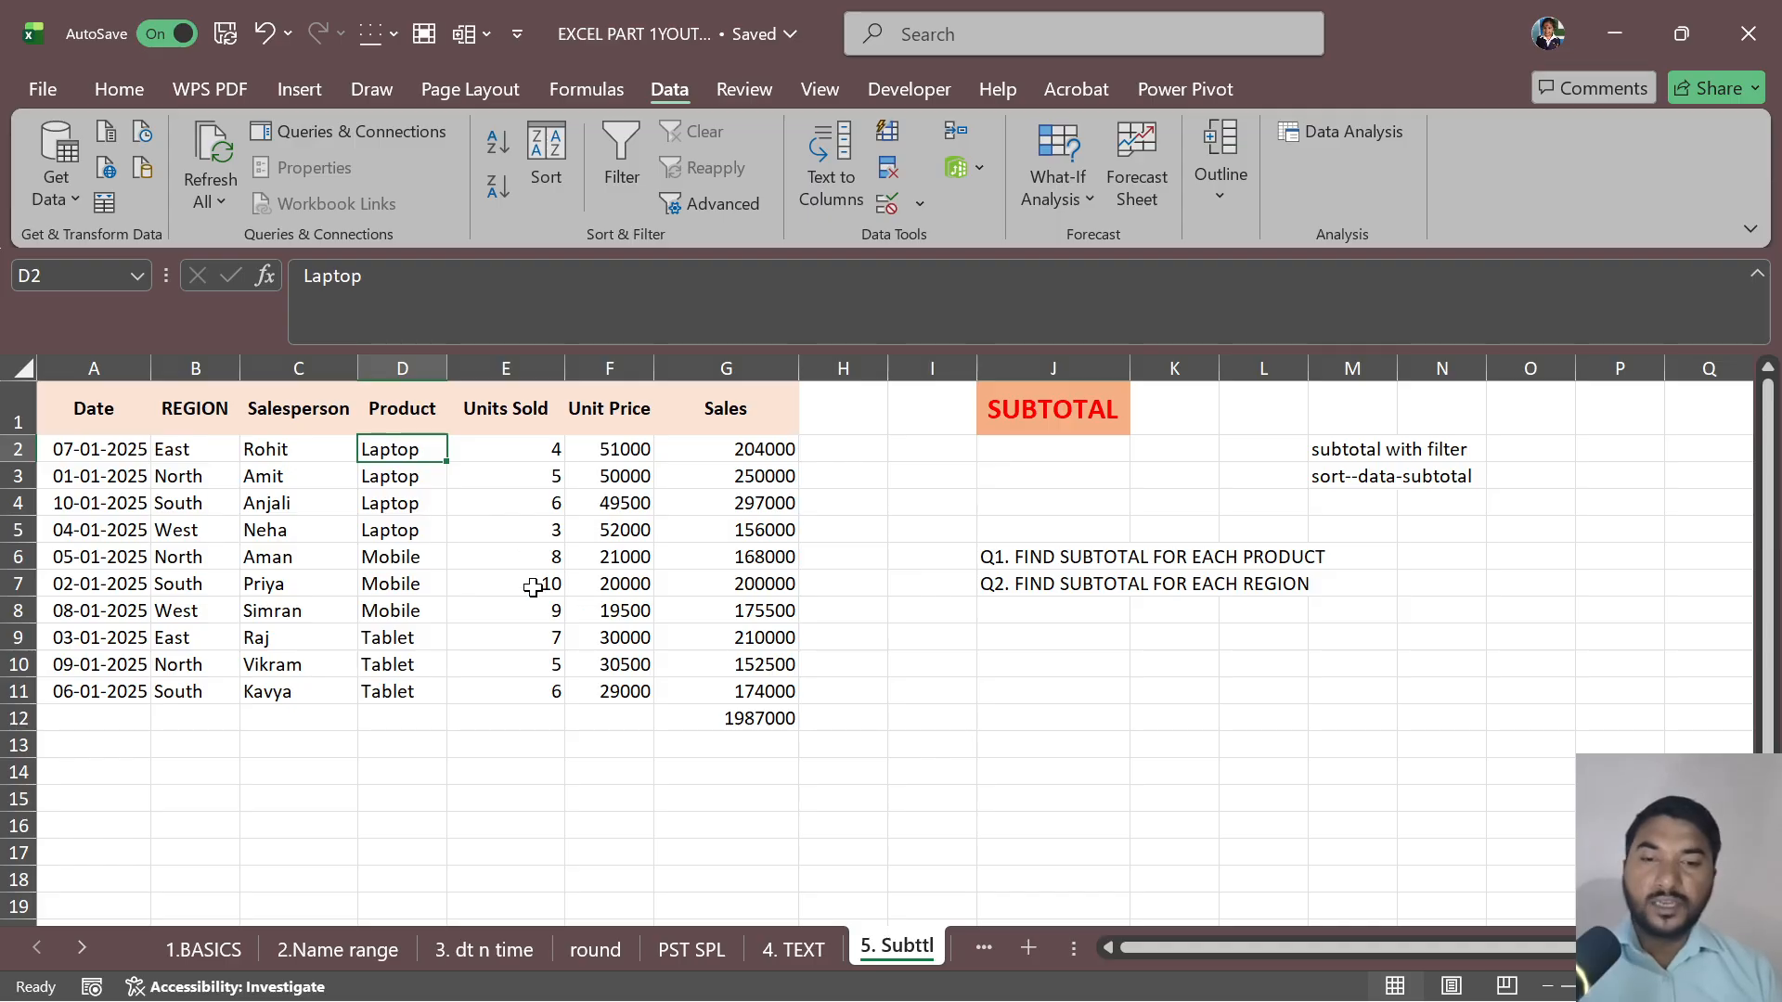
left_click(192, 500)
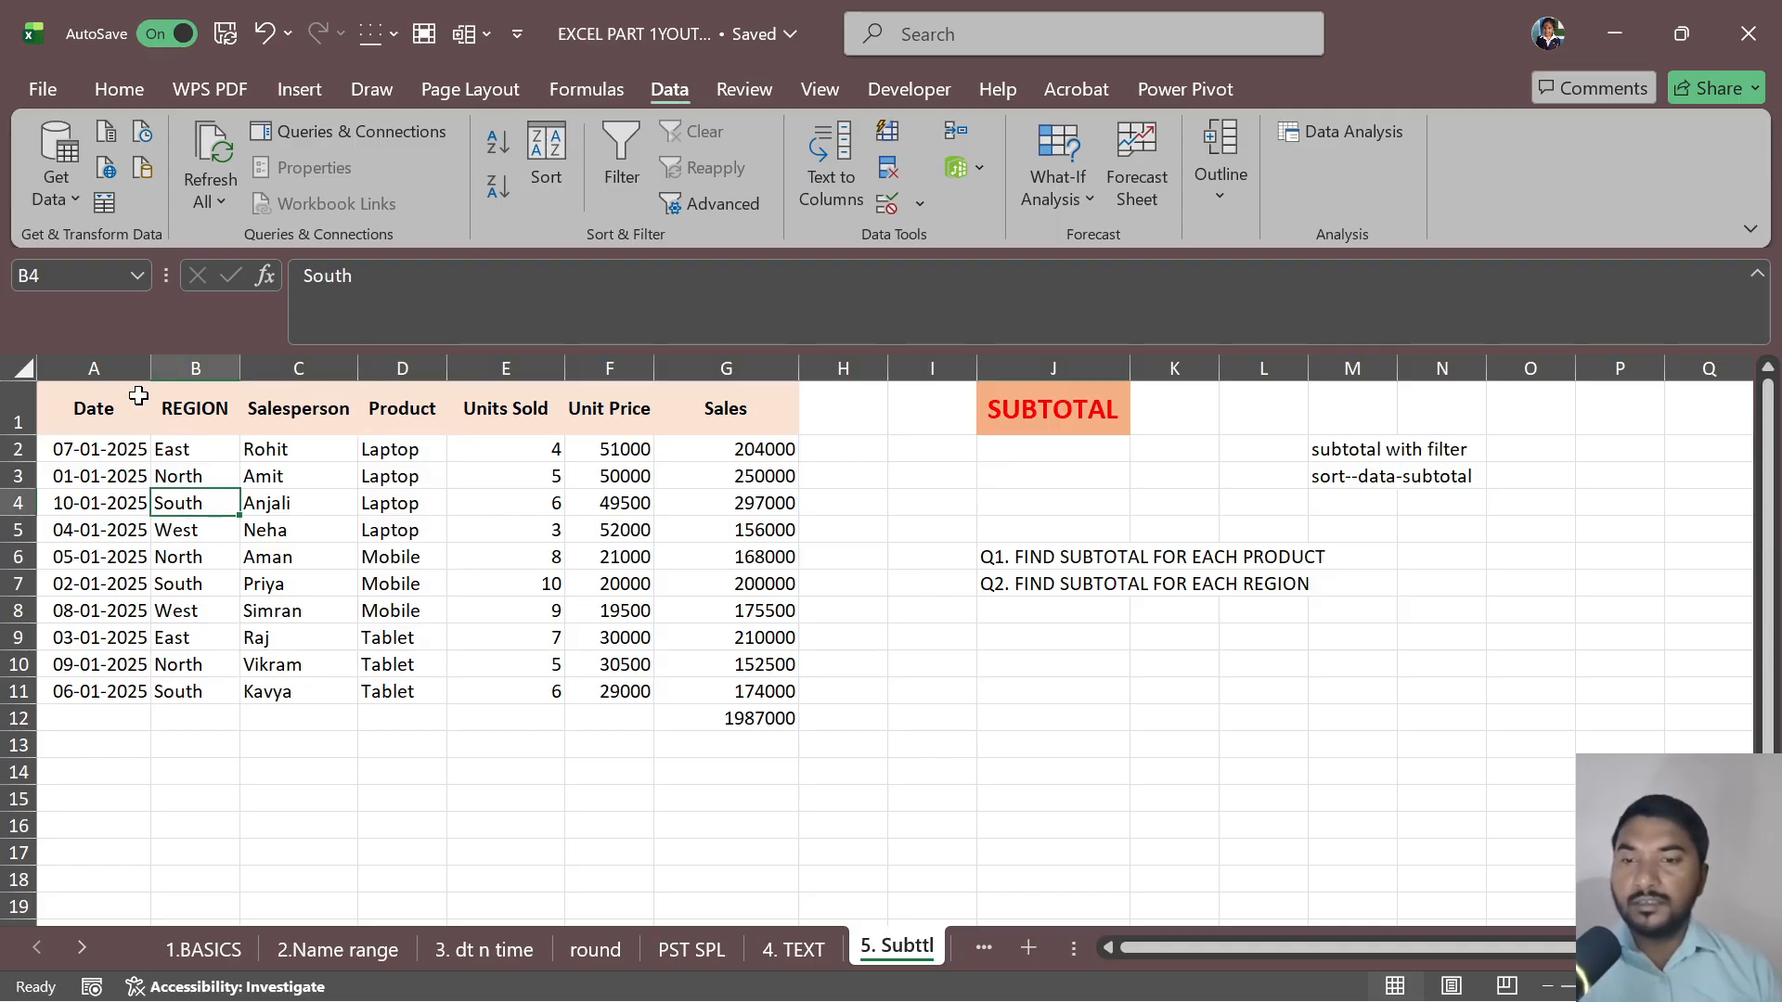
left_click(103, 480)
left_click(499, 141)
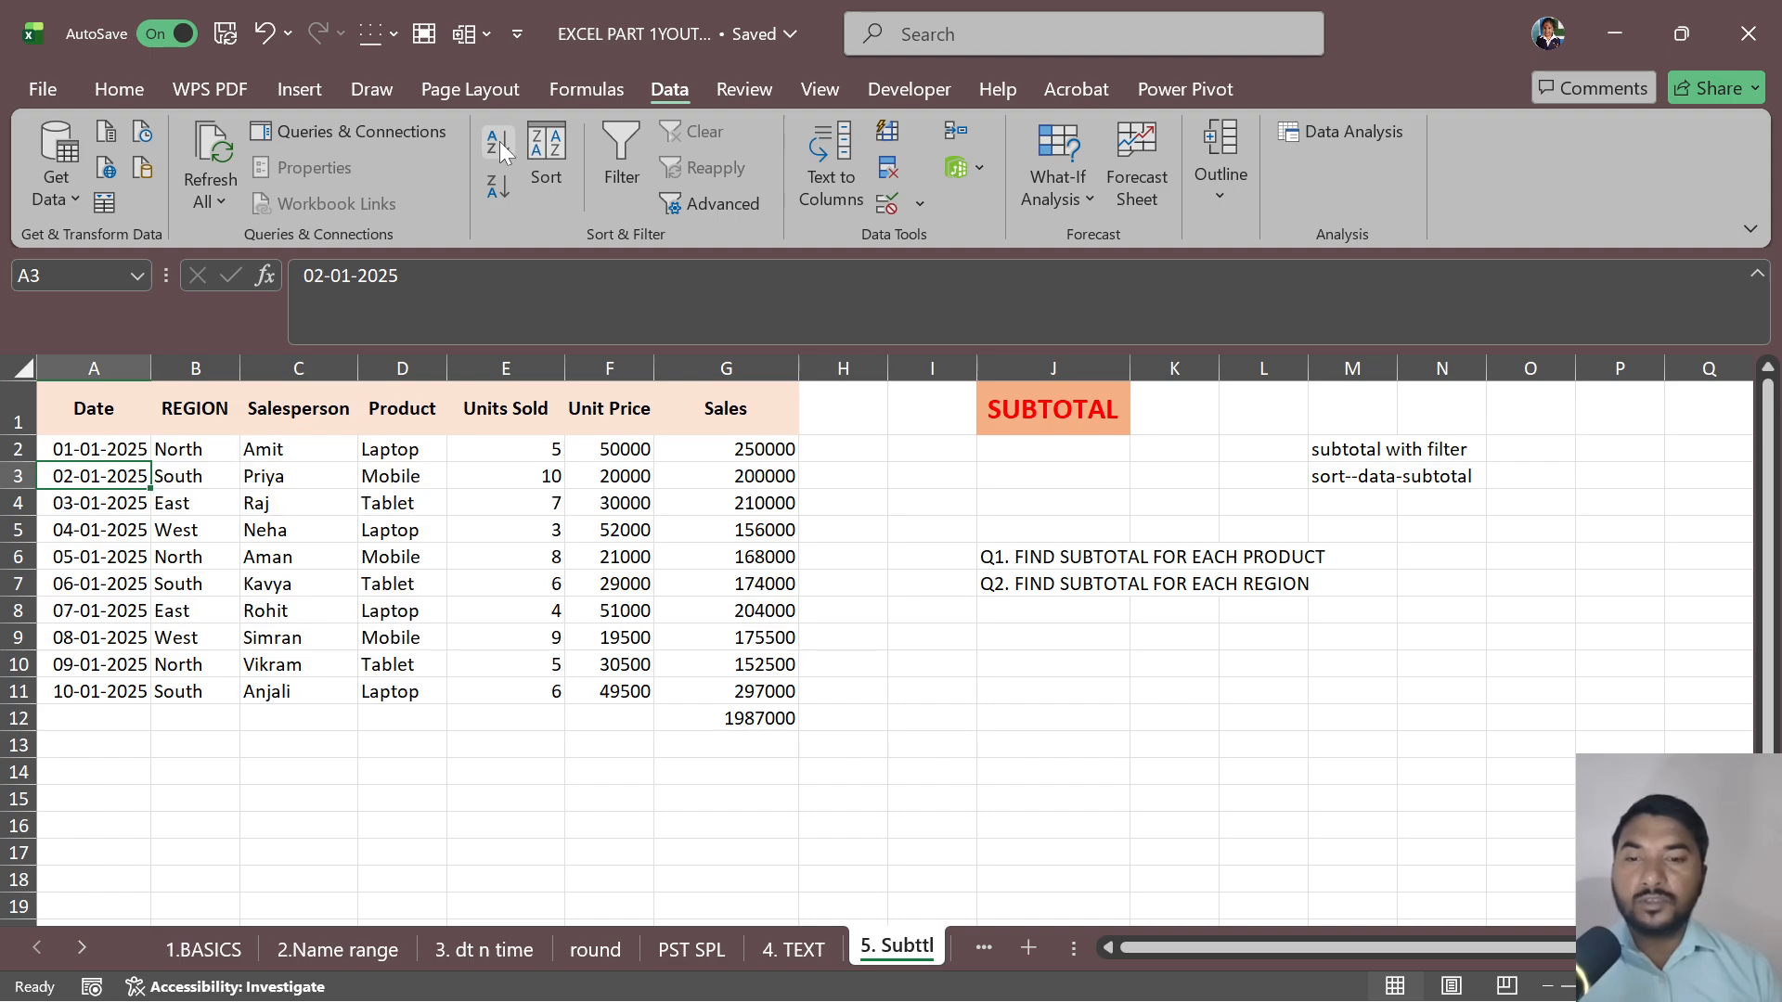
- Delete the total below the Sales column in cell G12
left_click(530, 563)
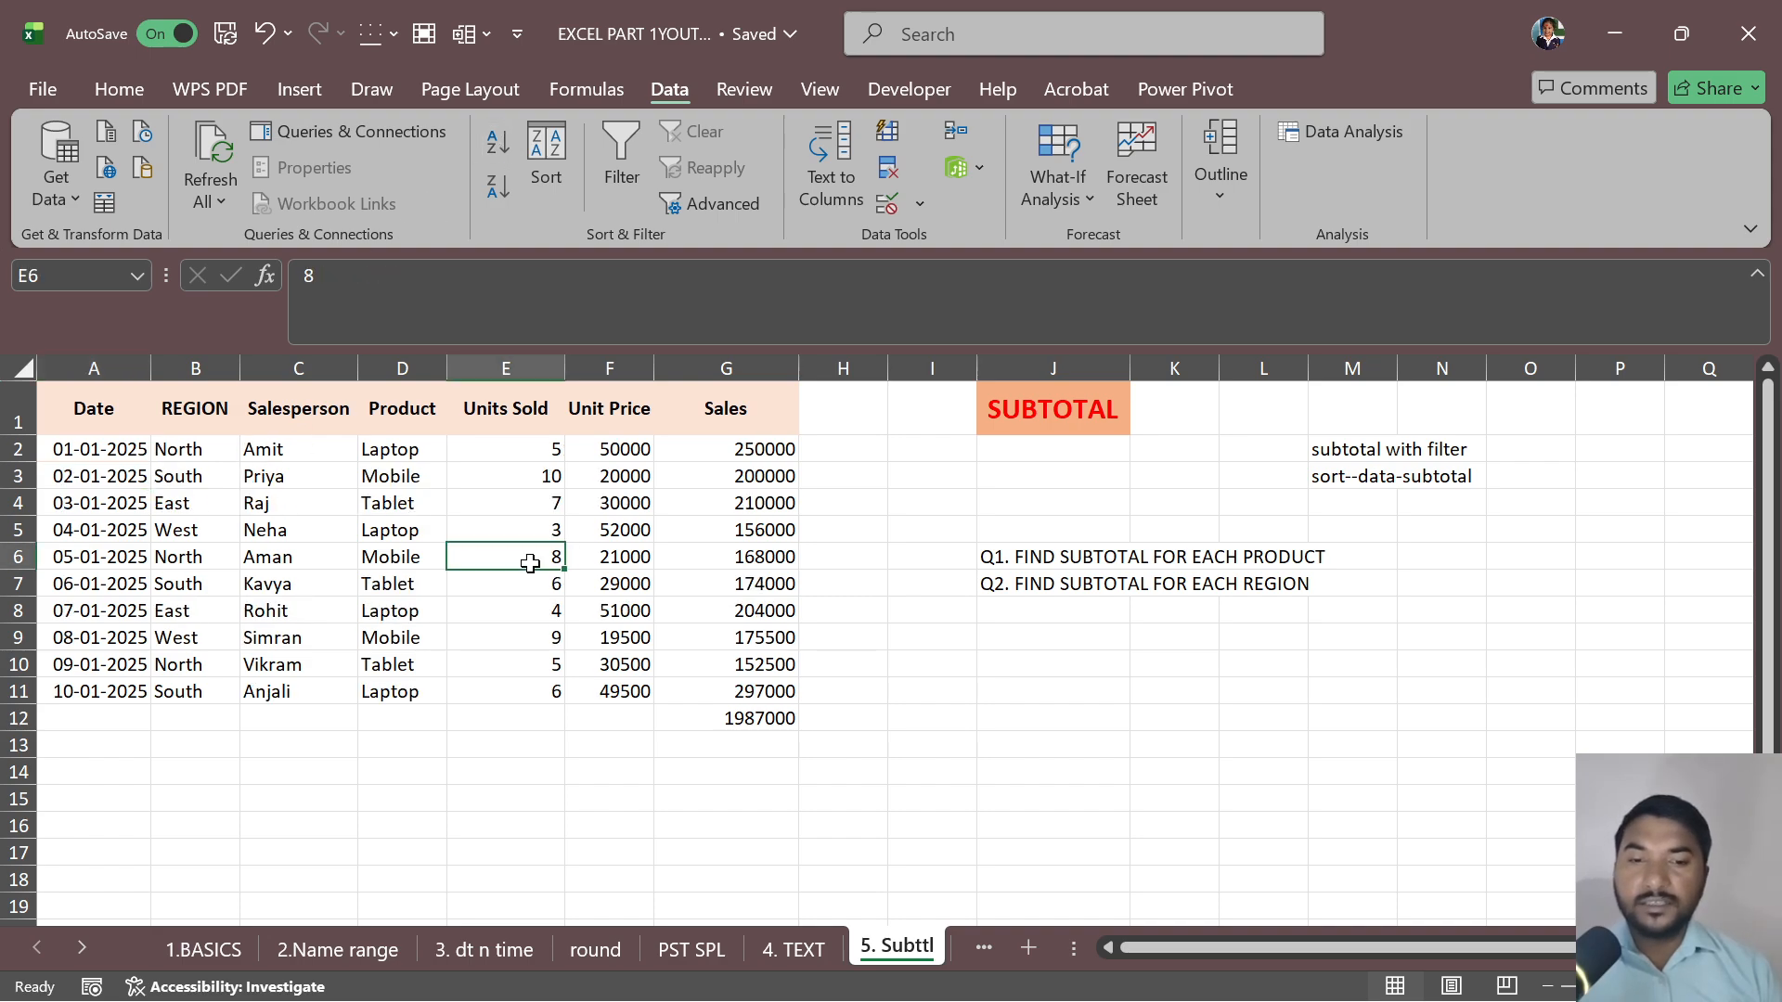
left_click(740, 719)
key("Delete")
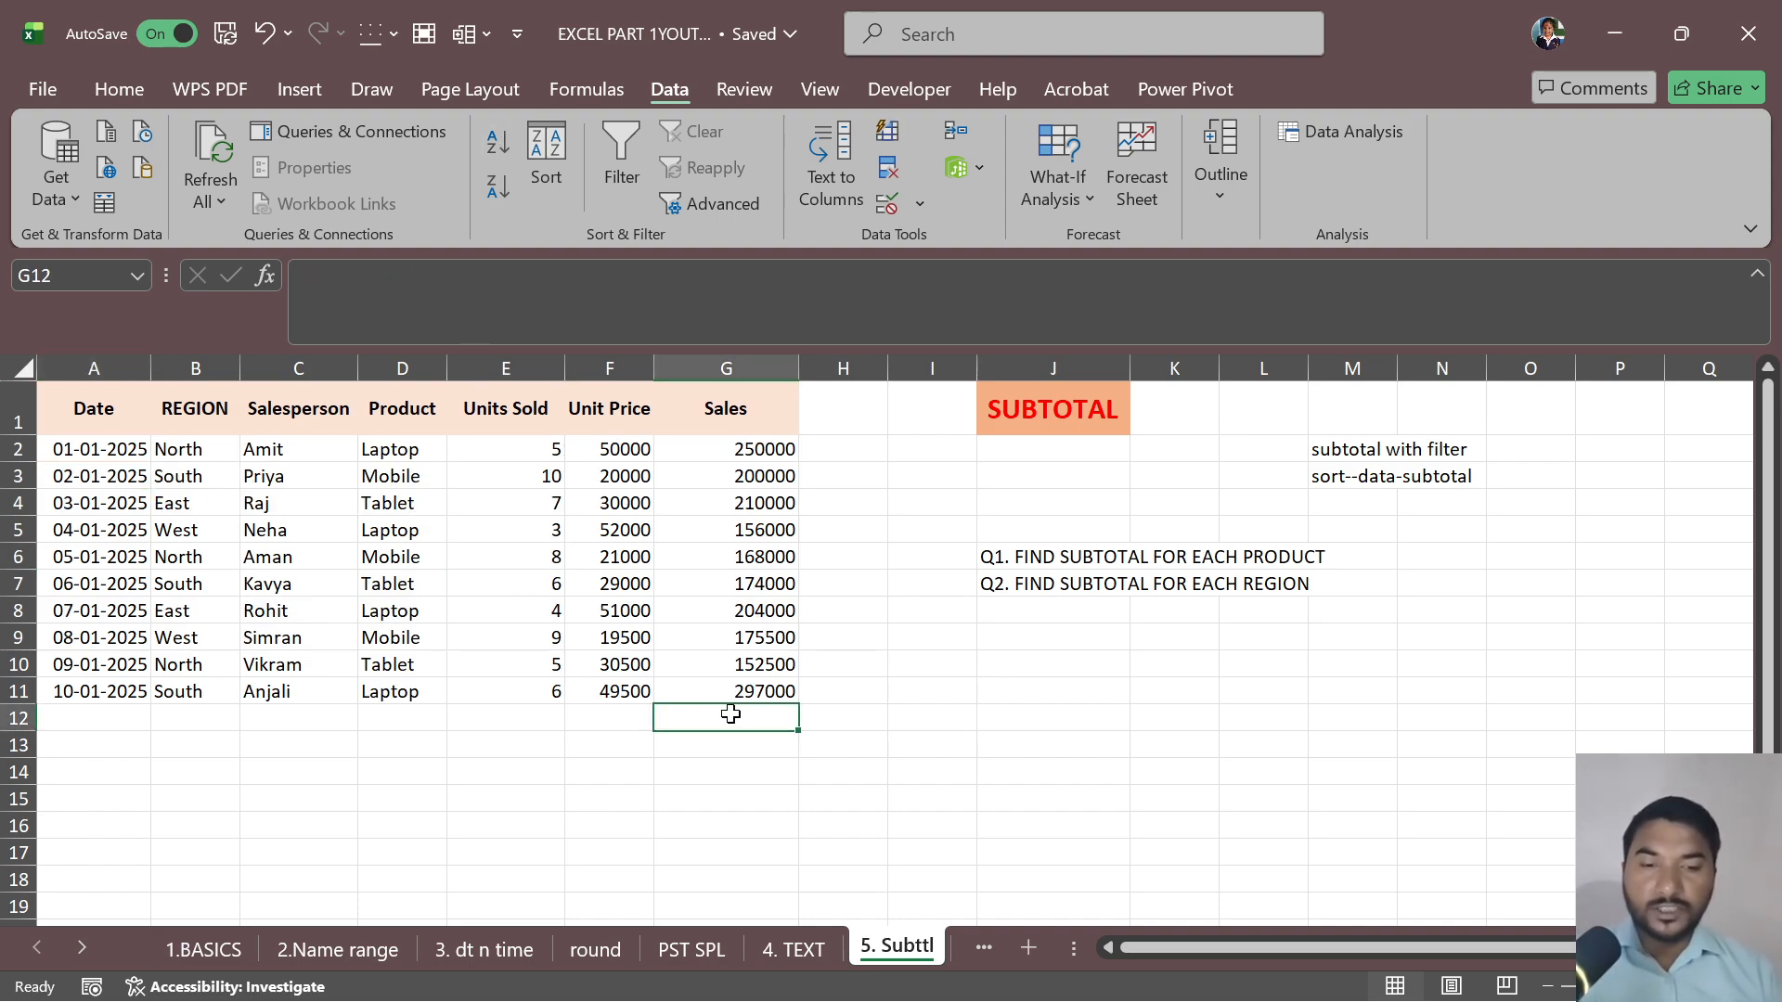
- Examine the full table range and pick out the scattered Laptop entries in the Product column
left_click_drag(92, 413, 744, 682)
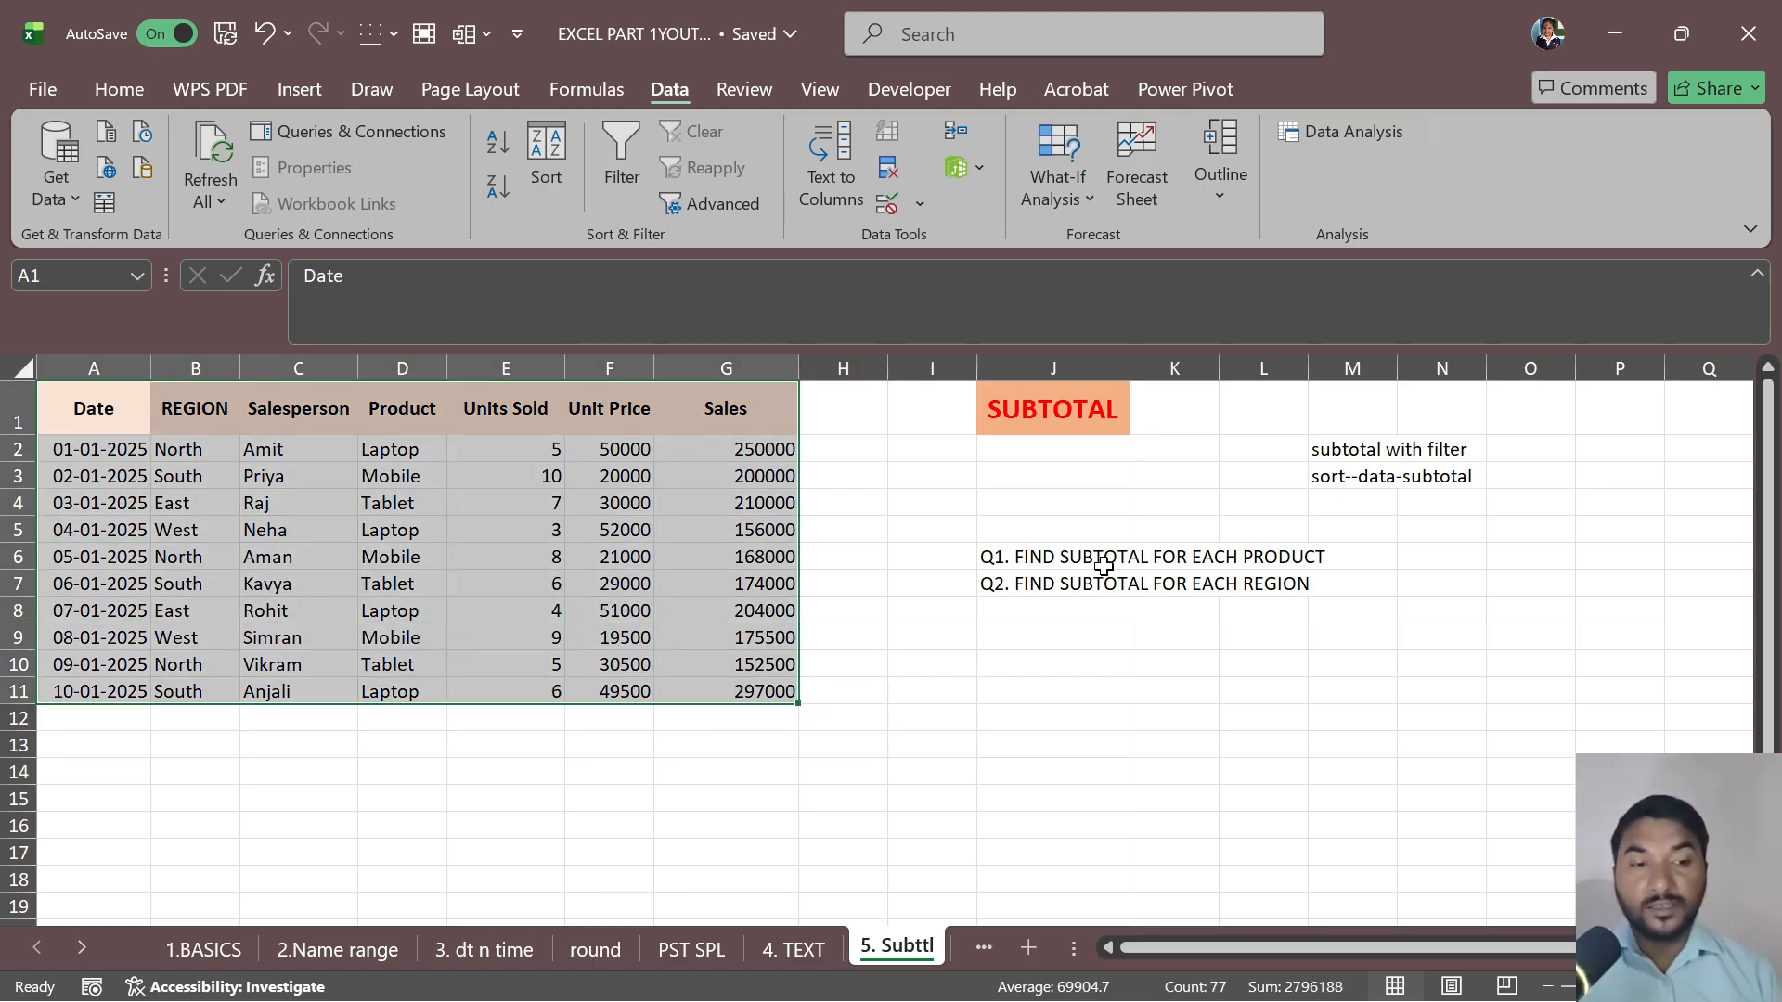
left_click(413, 477)
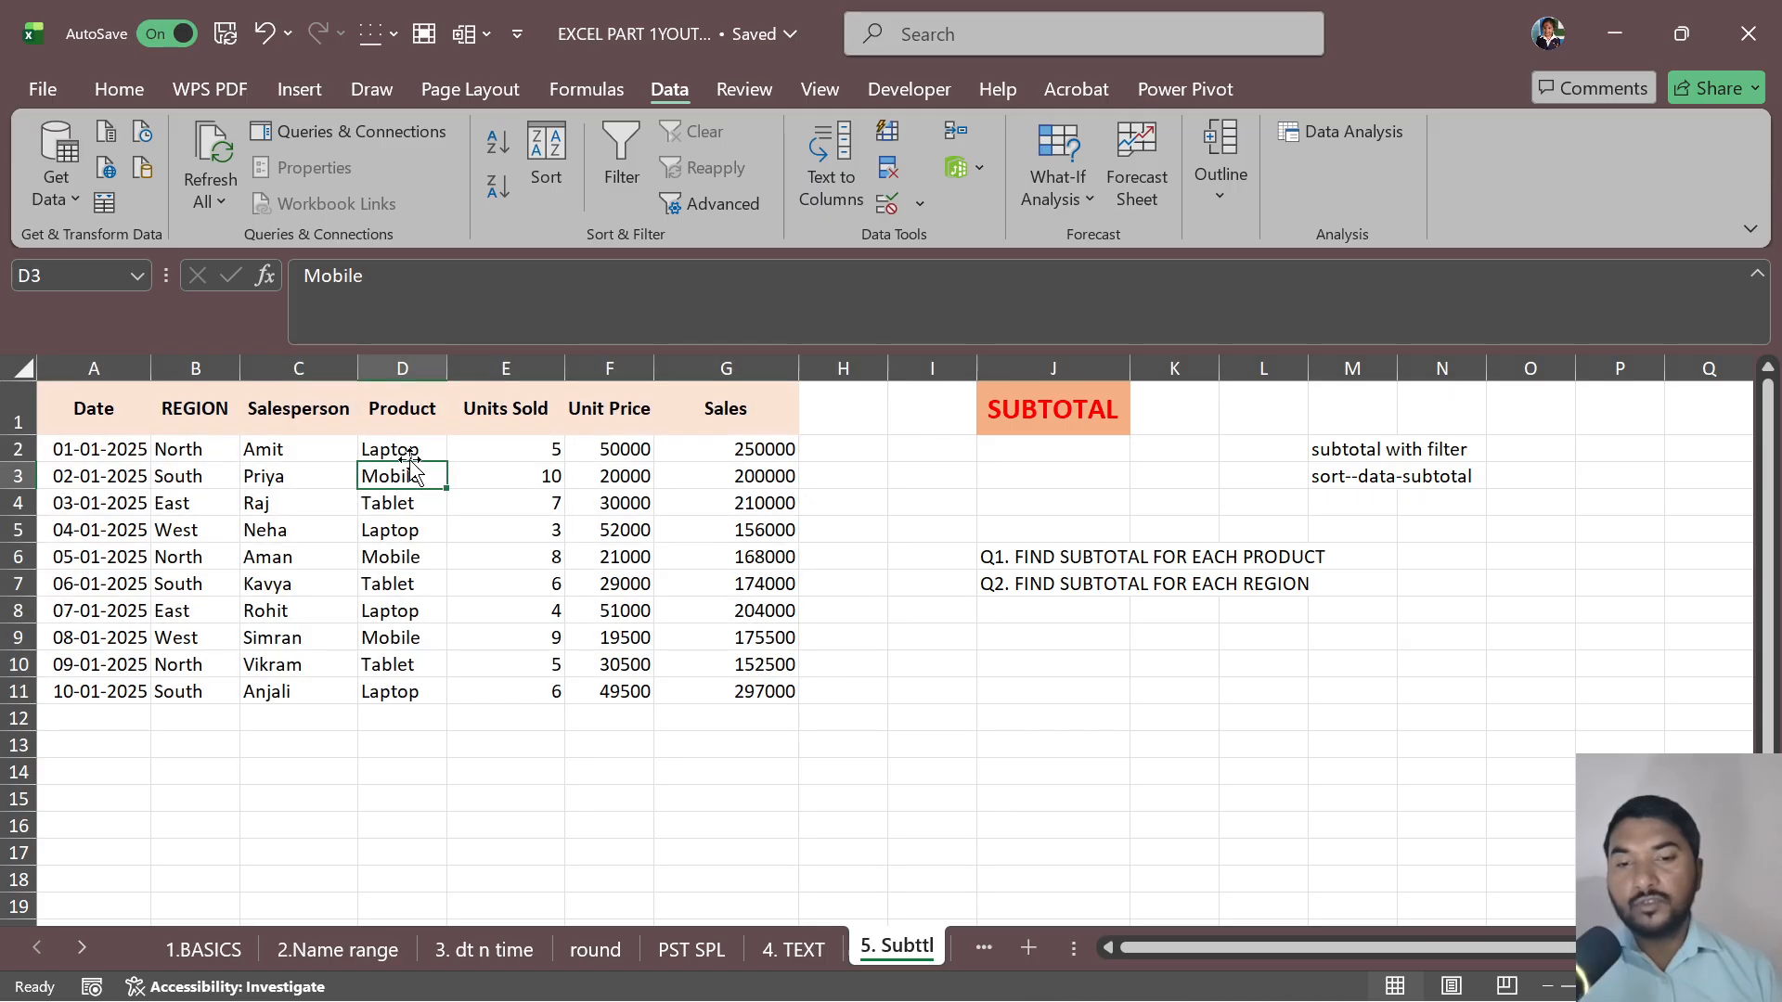
left_click(412, 451)
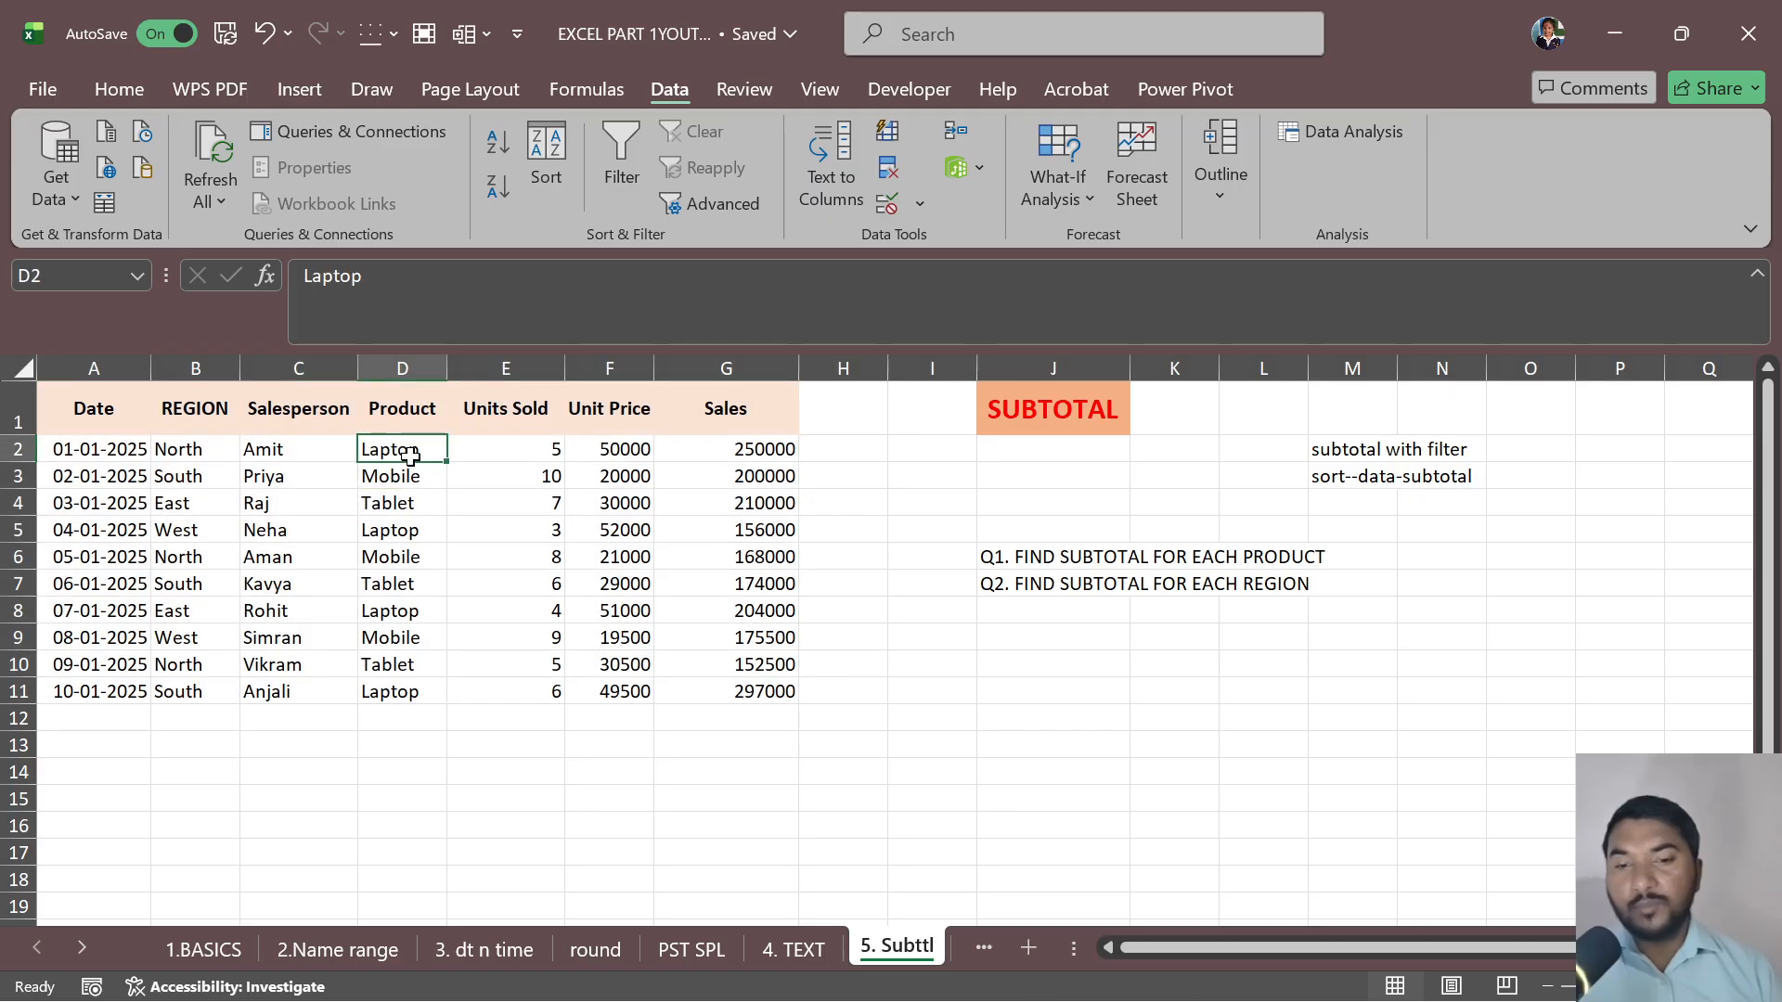
left_click(397, 532, "ctrl")
left_click(397, 610, "ctrl")
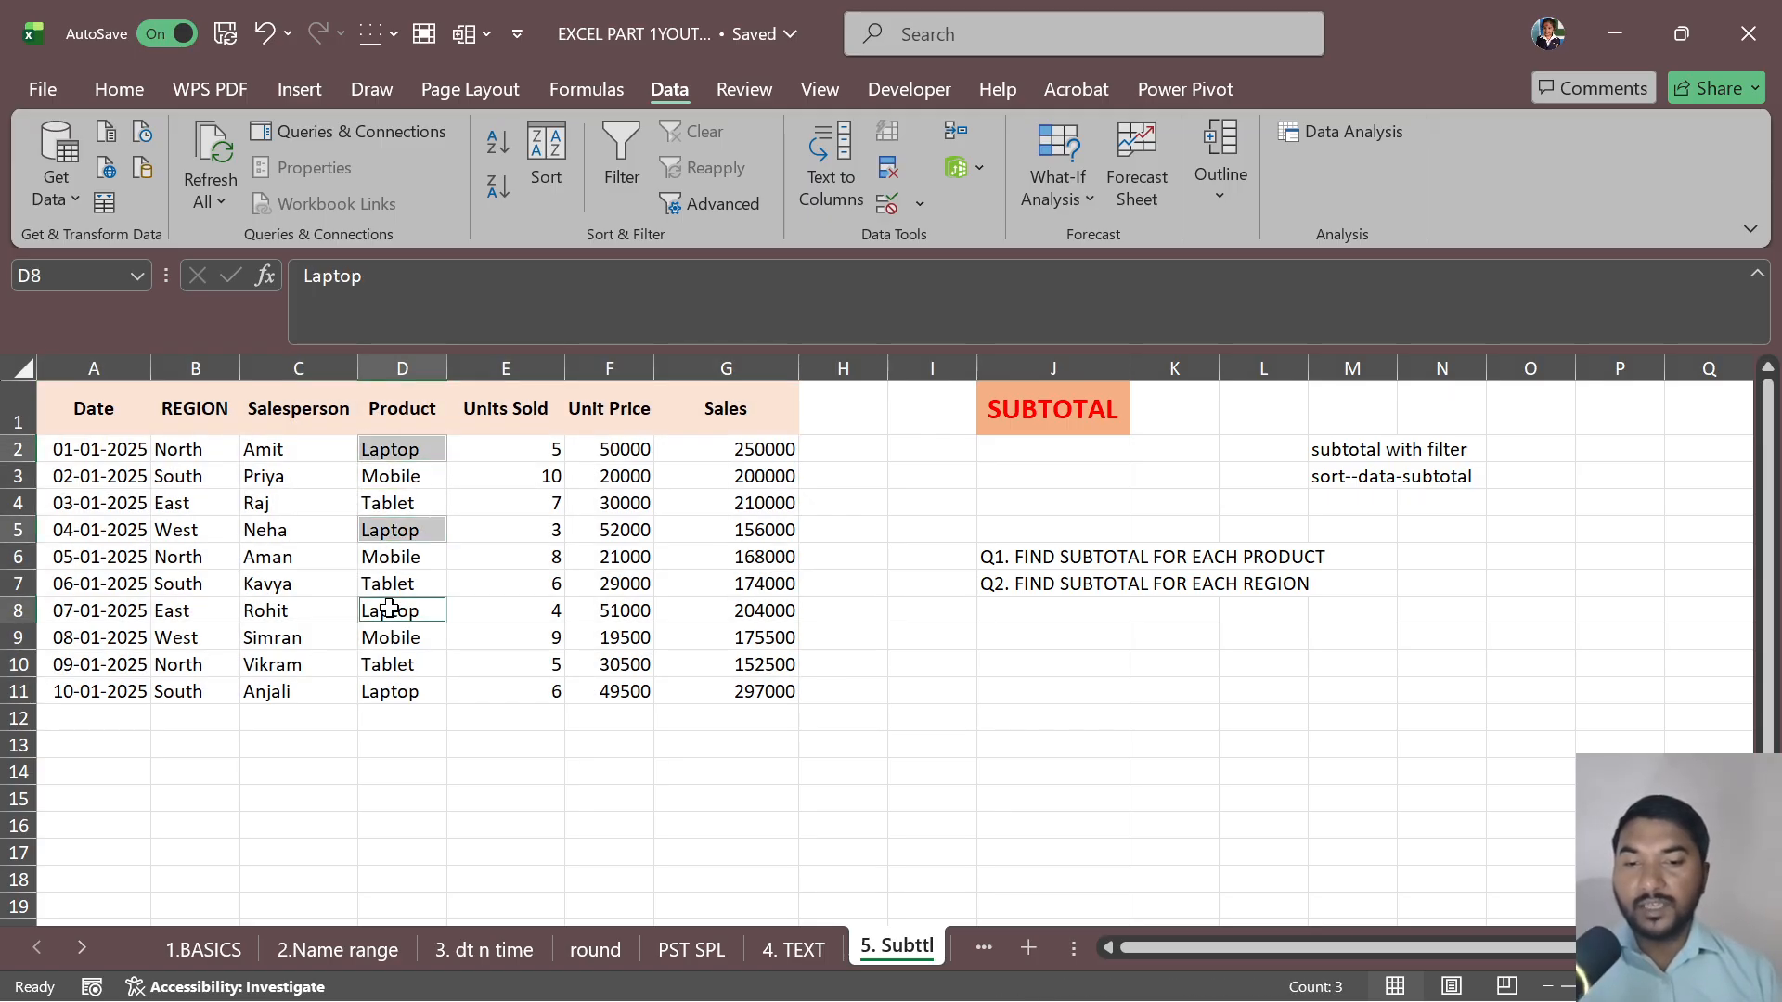
left_click(396, 694, "ctrl")
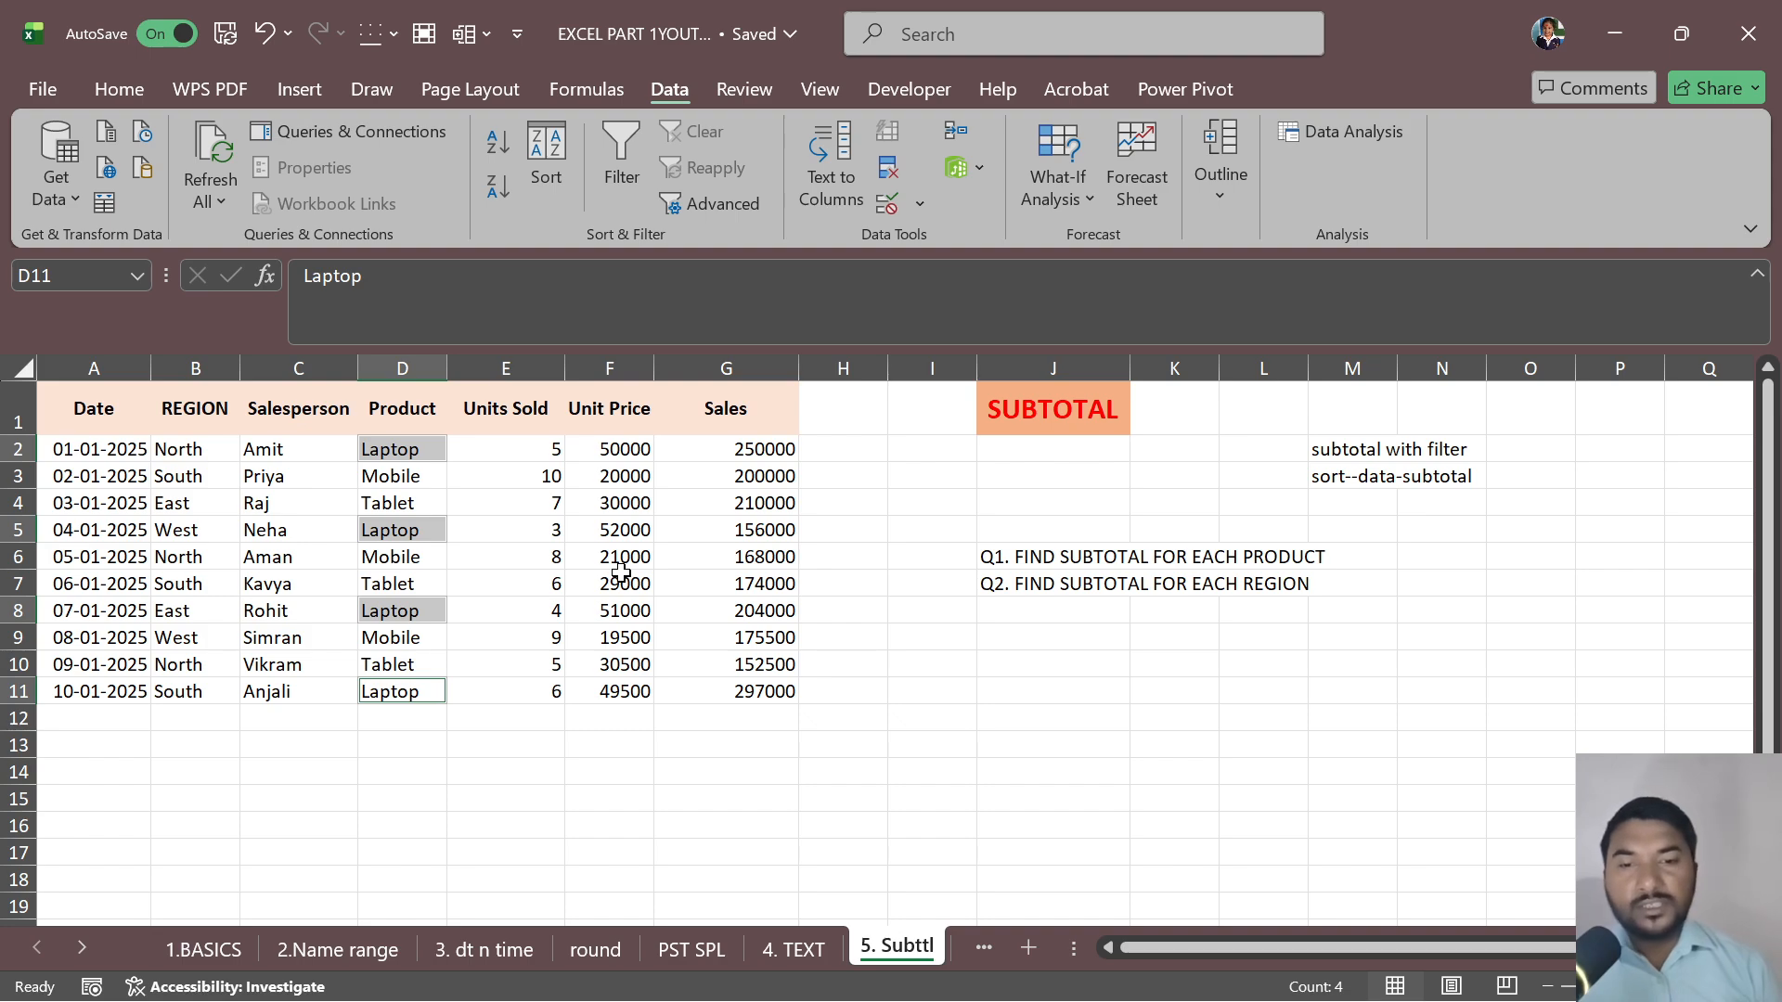
left_click(531, 527)
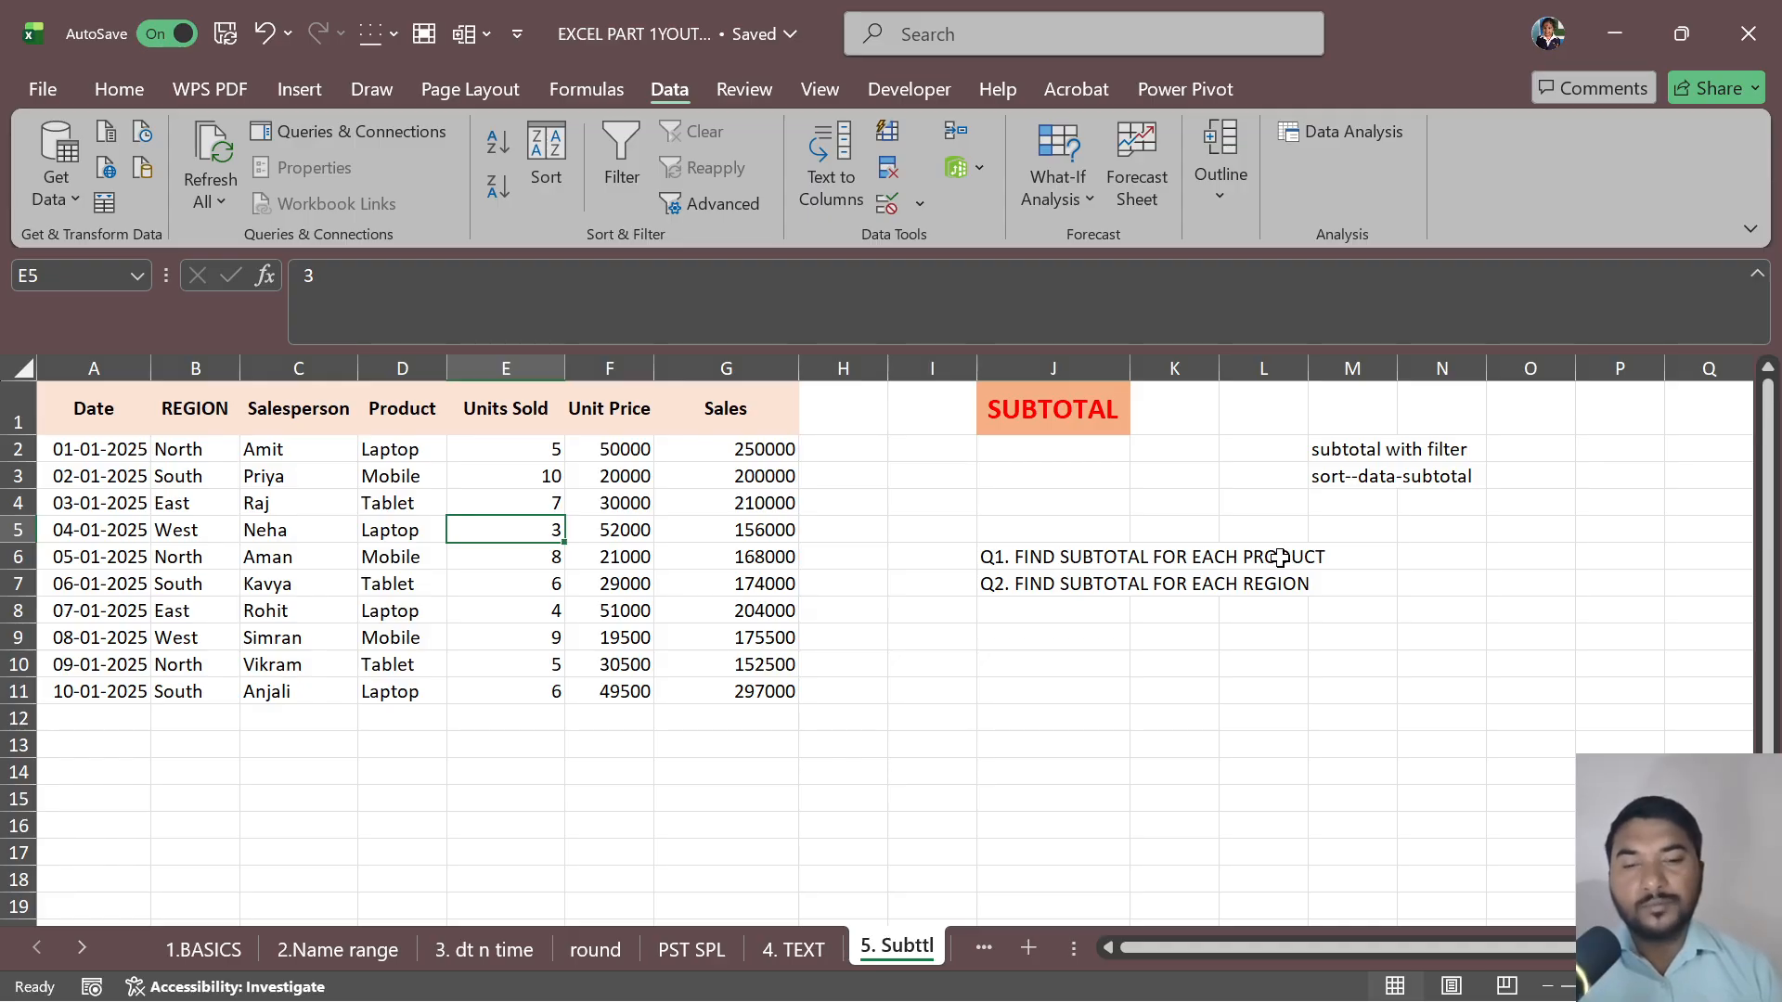
- Sort the table by Product in ascending order and check the product groups
left_click(408, 369)
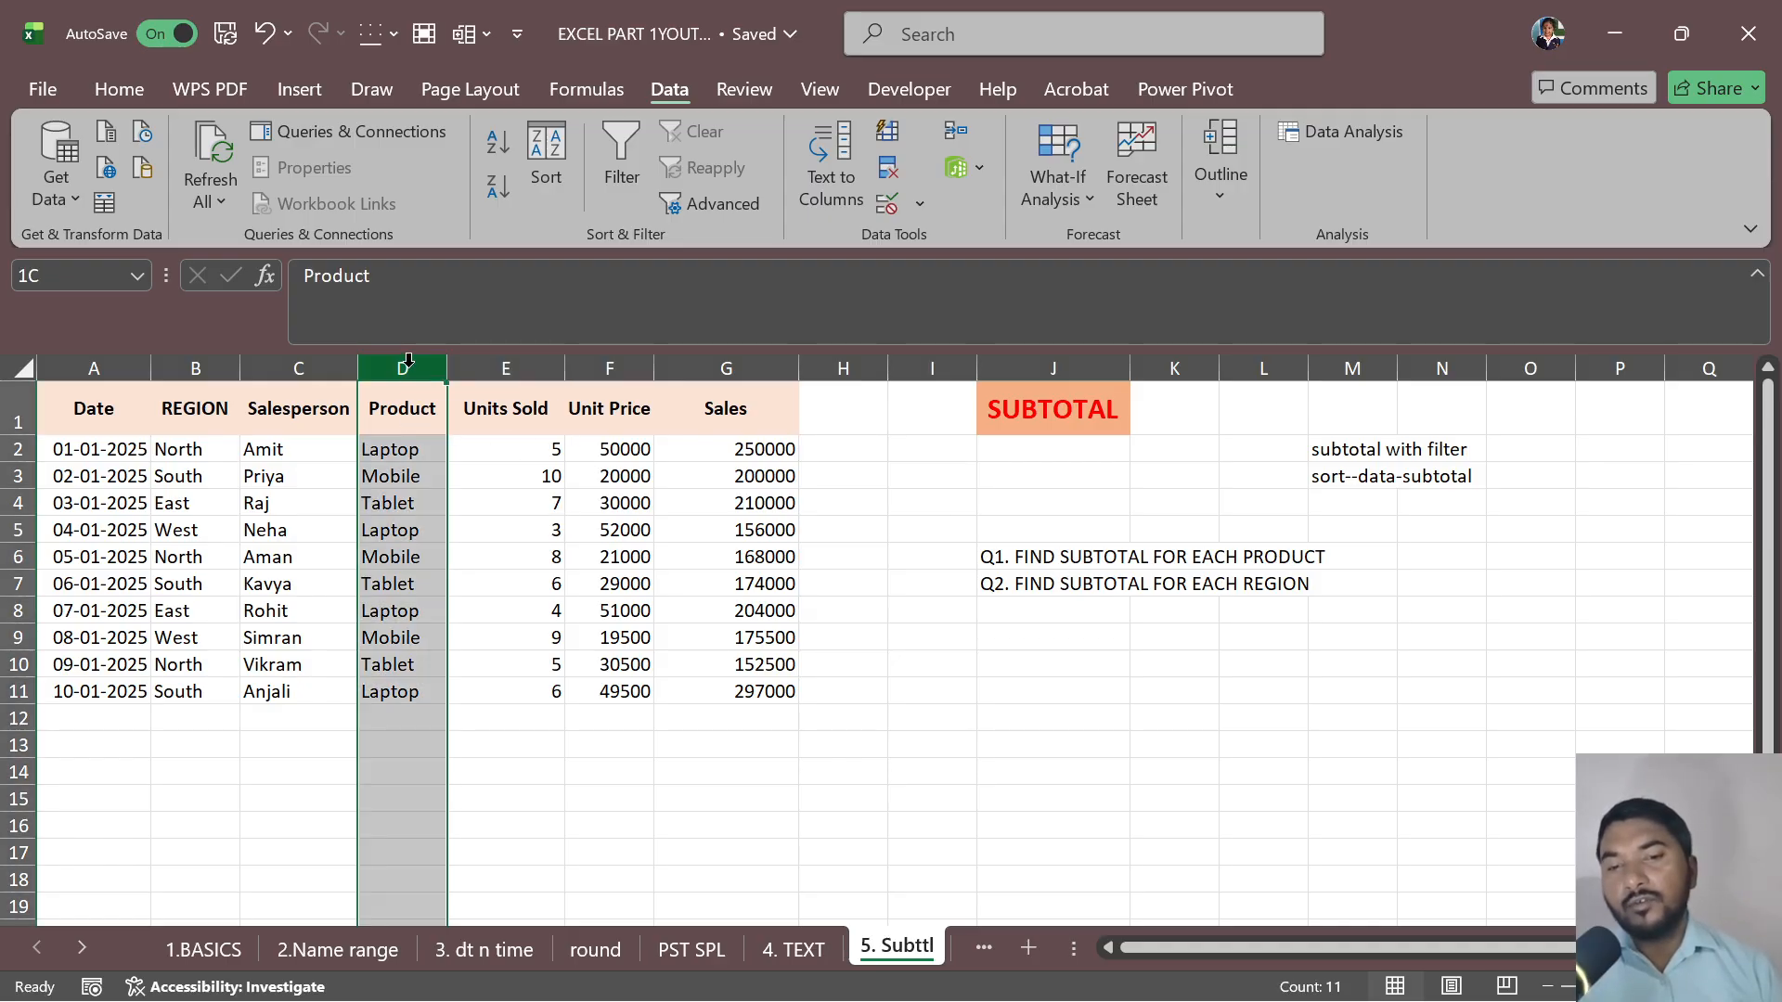
left_click(392, 505)
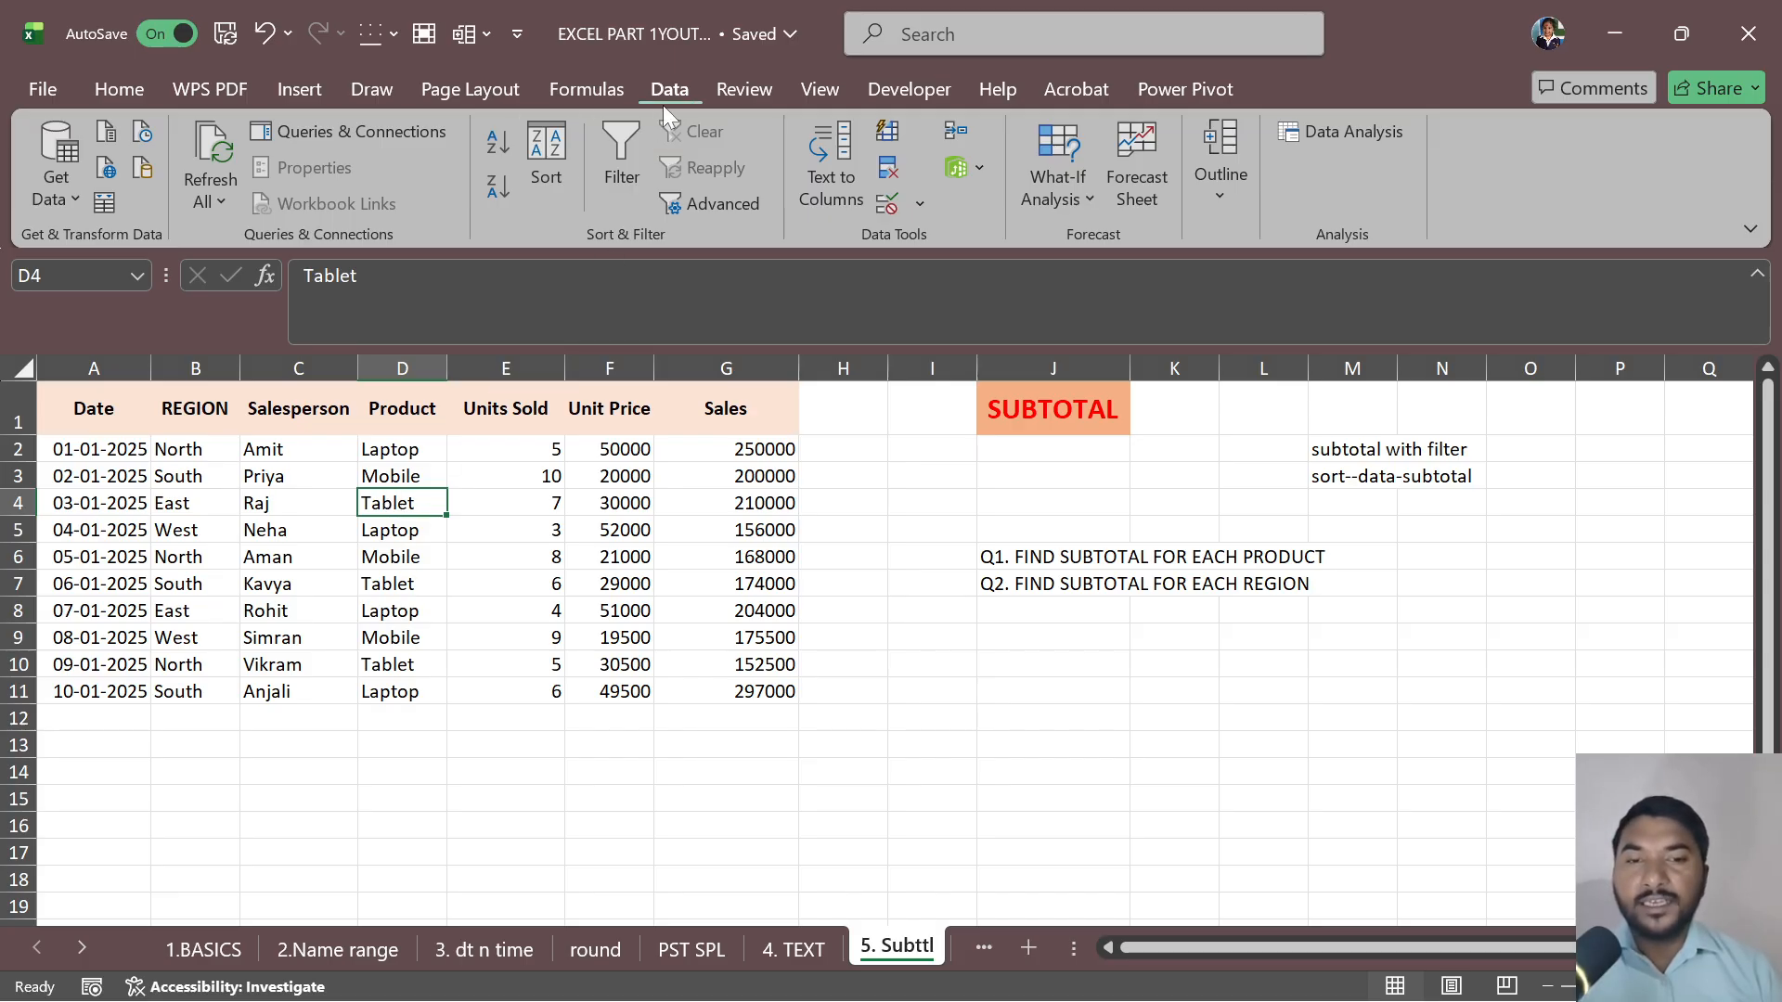
left_click(497, 143)
left_click_drag(401, 452, 402, 526)
left_click_drag(410, 454, 404, 683)
left_click(405, 637)
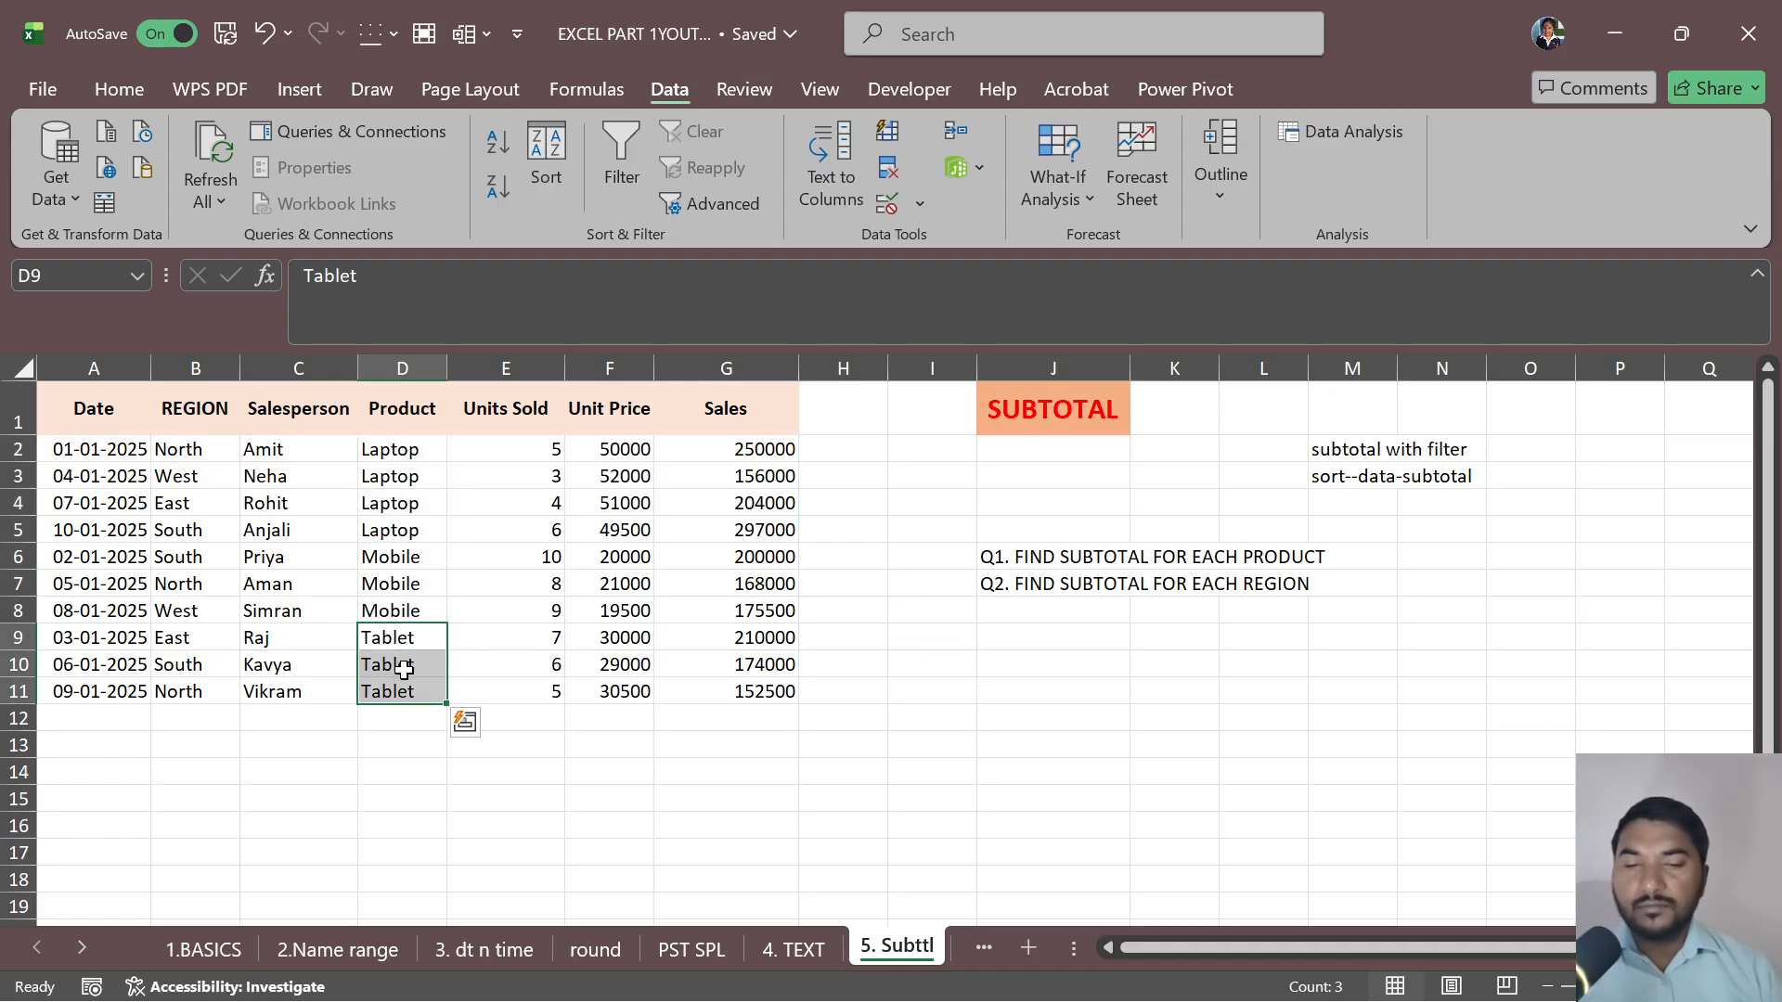
- Add subtotals to the table at each change in Product, using the Sum function on Sales
left_click(411, 470)
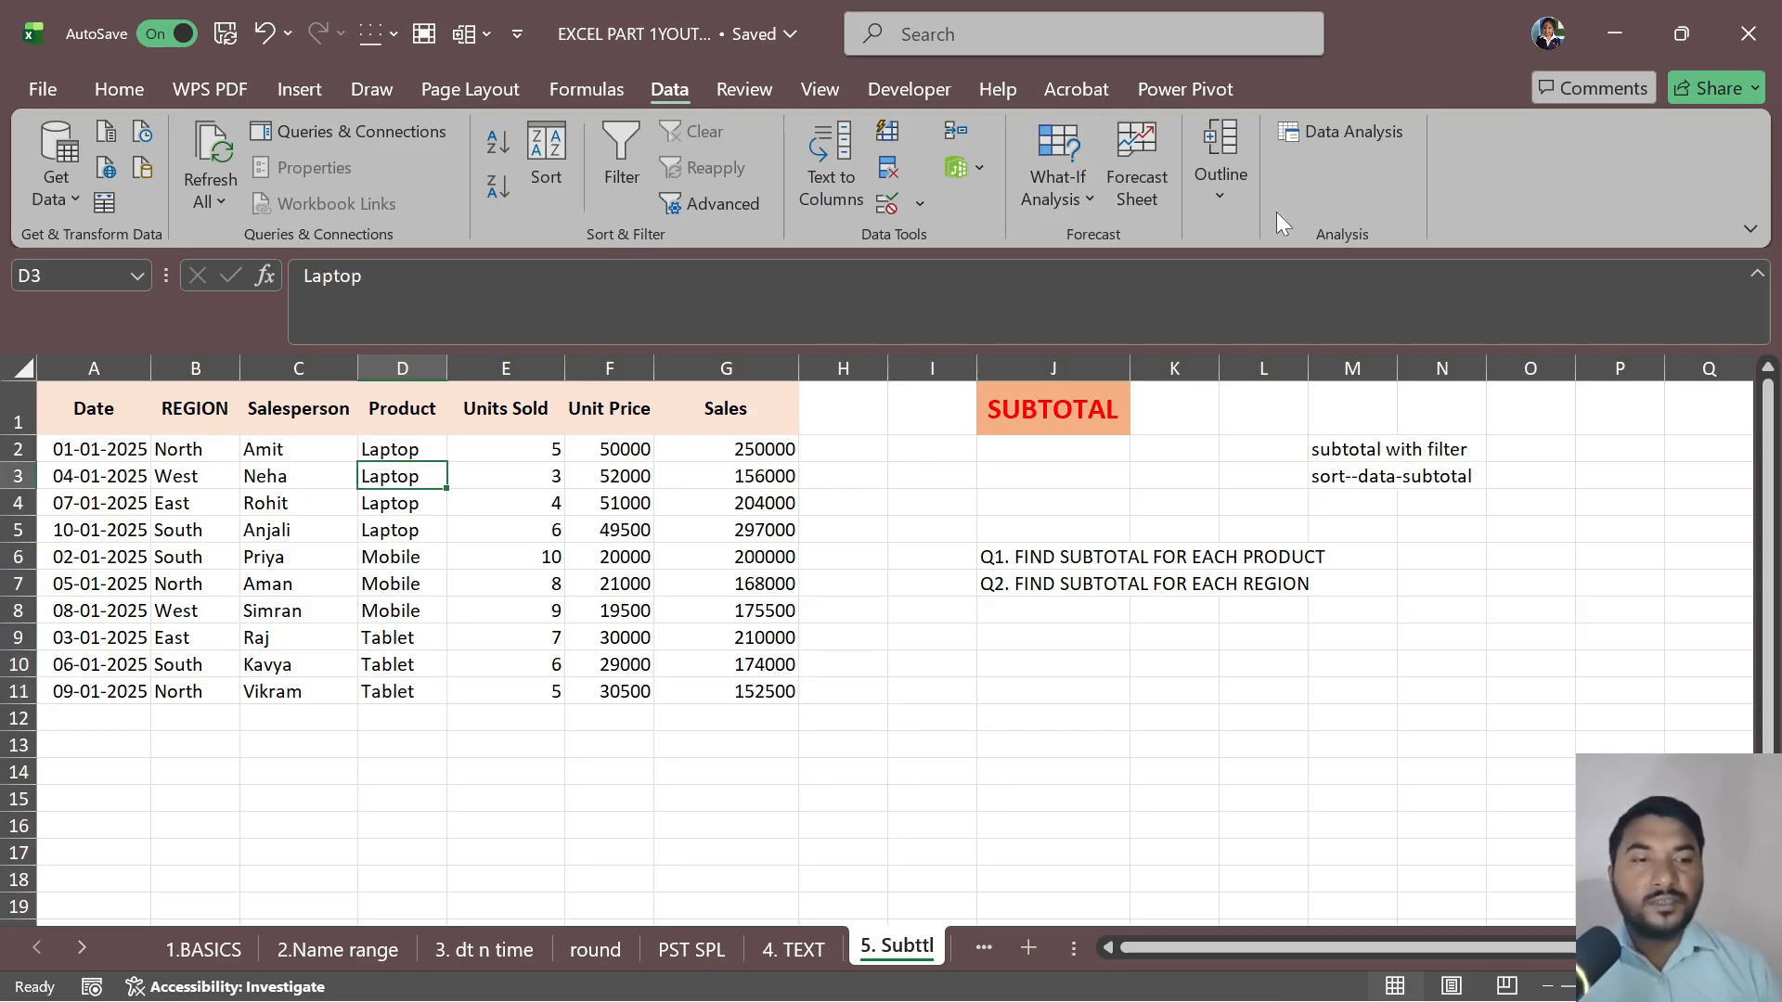
left_click(1215, 207)
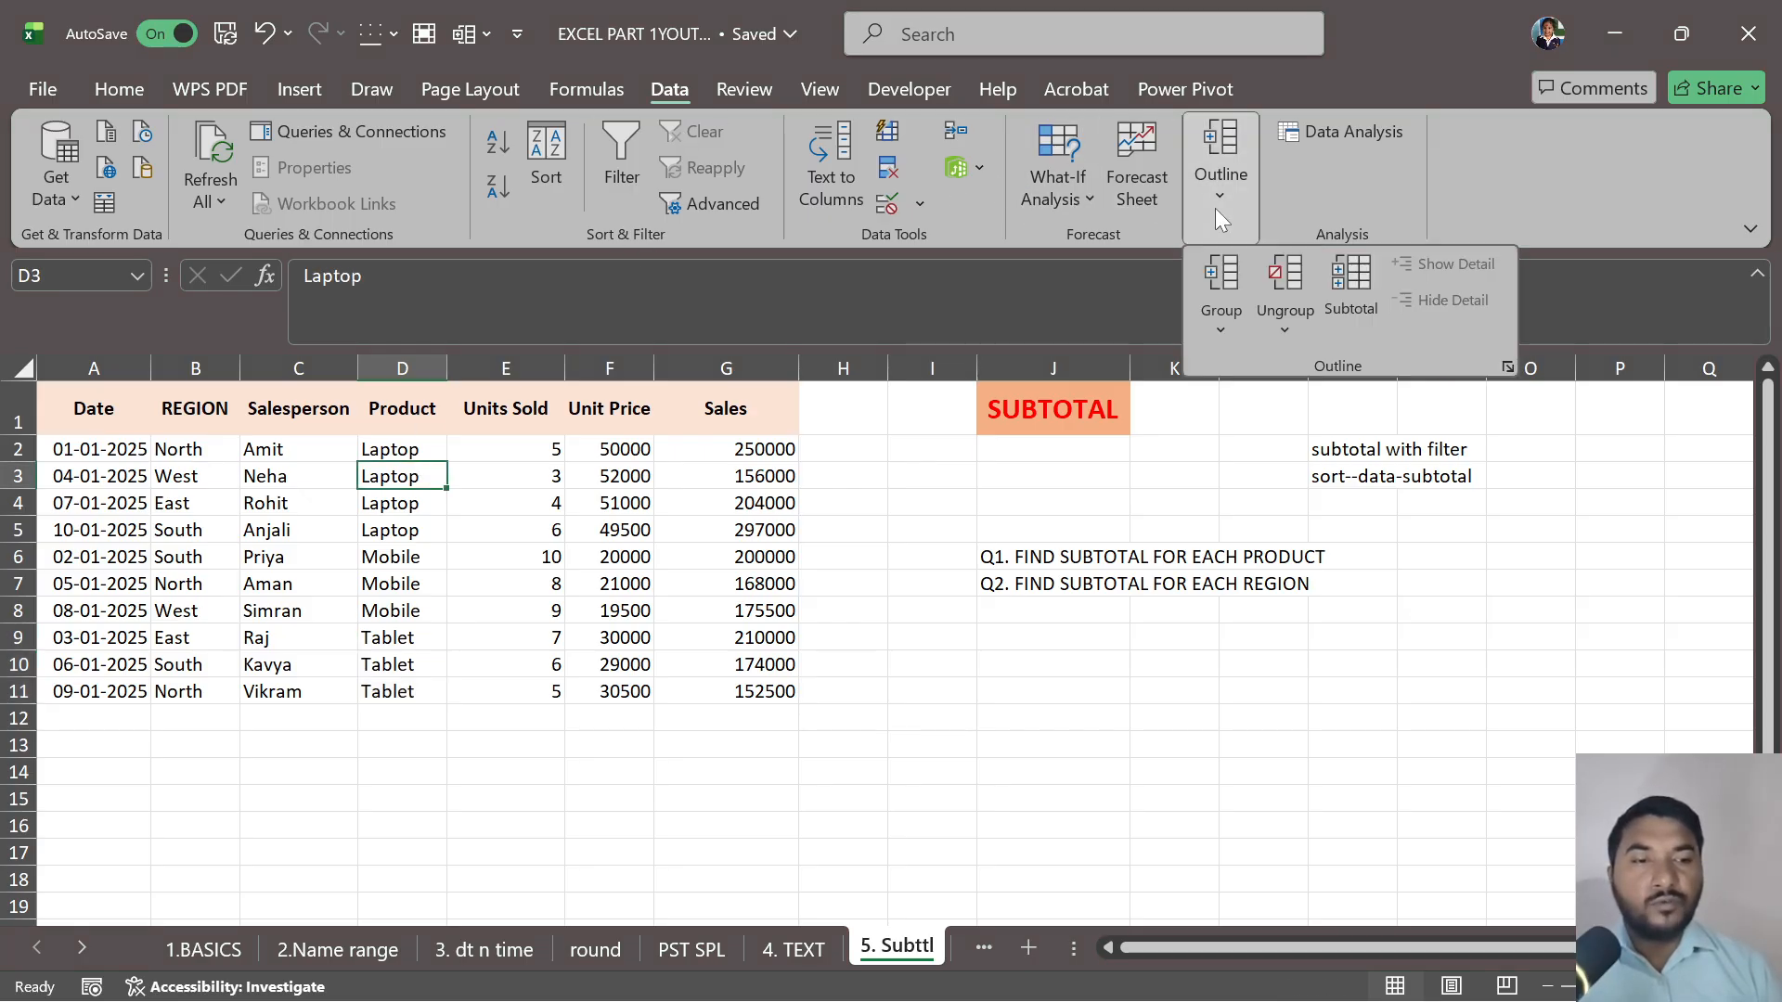
left_click(1356, 314)
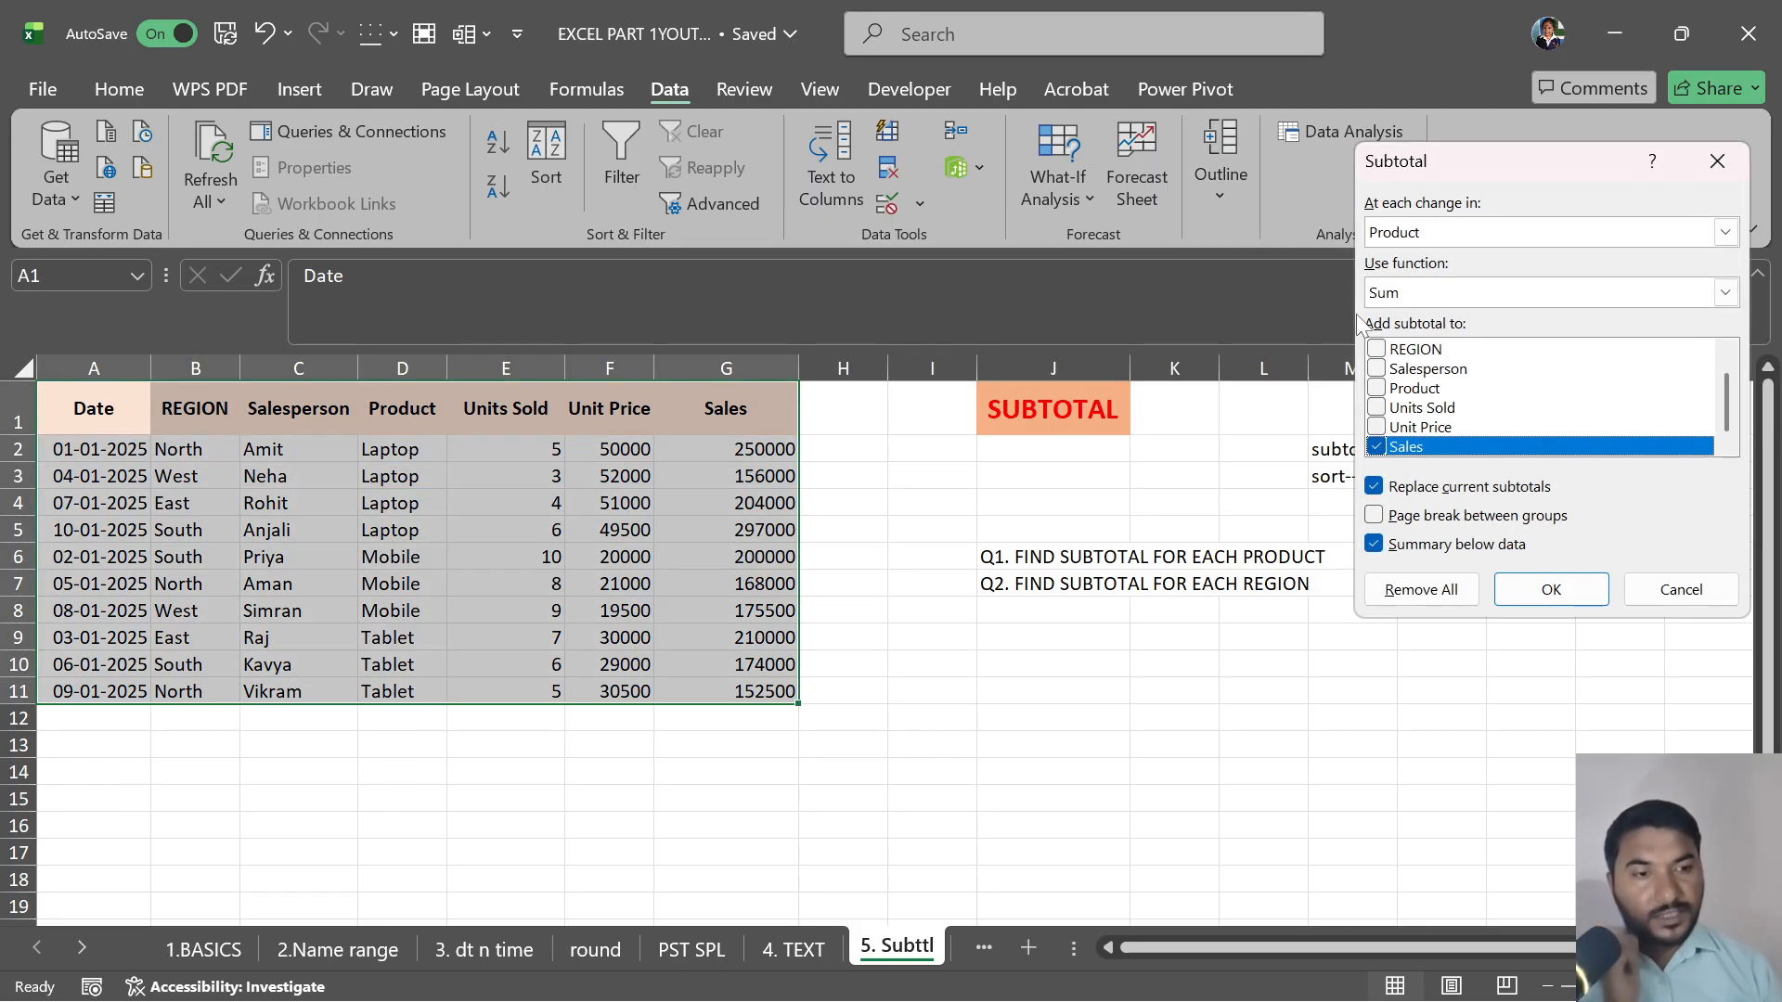
left_click(1461, 241)
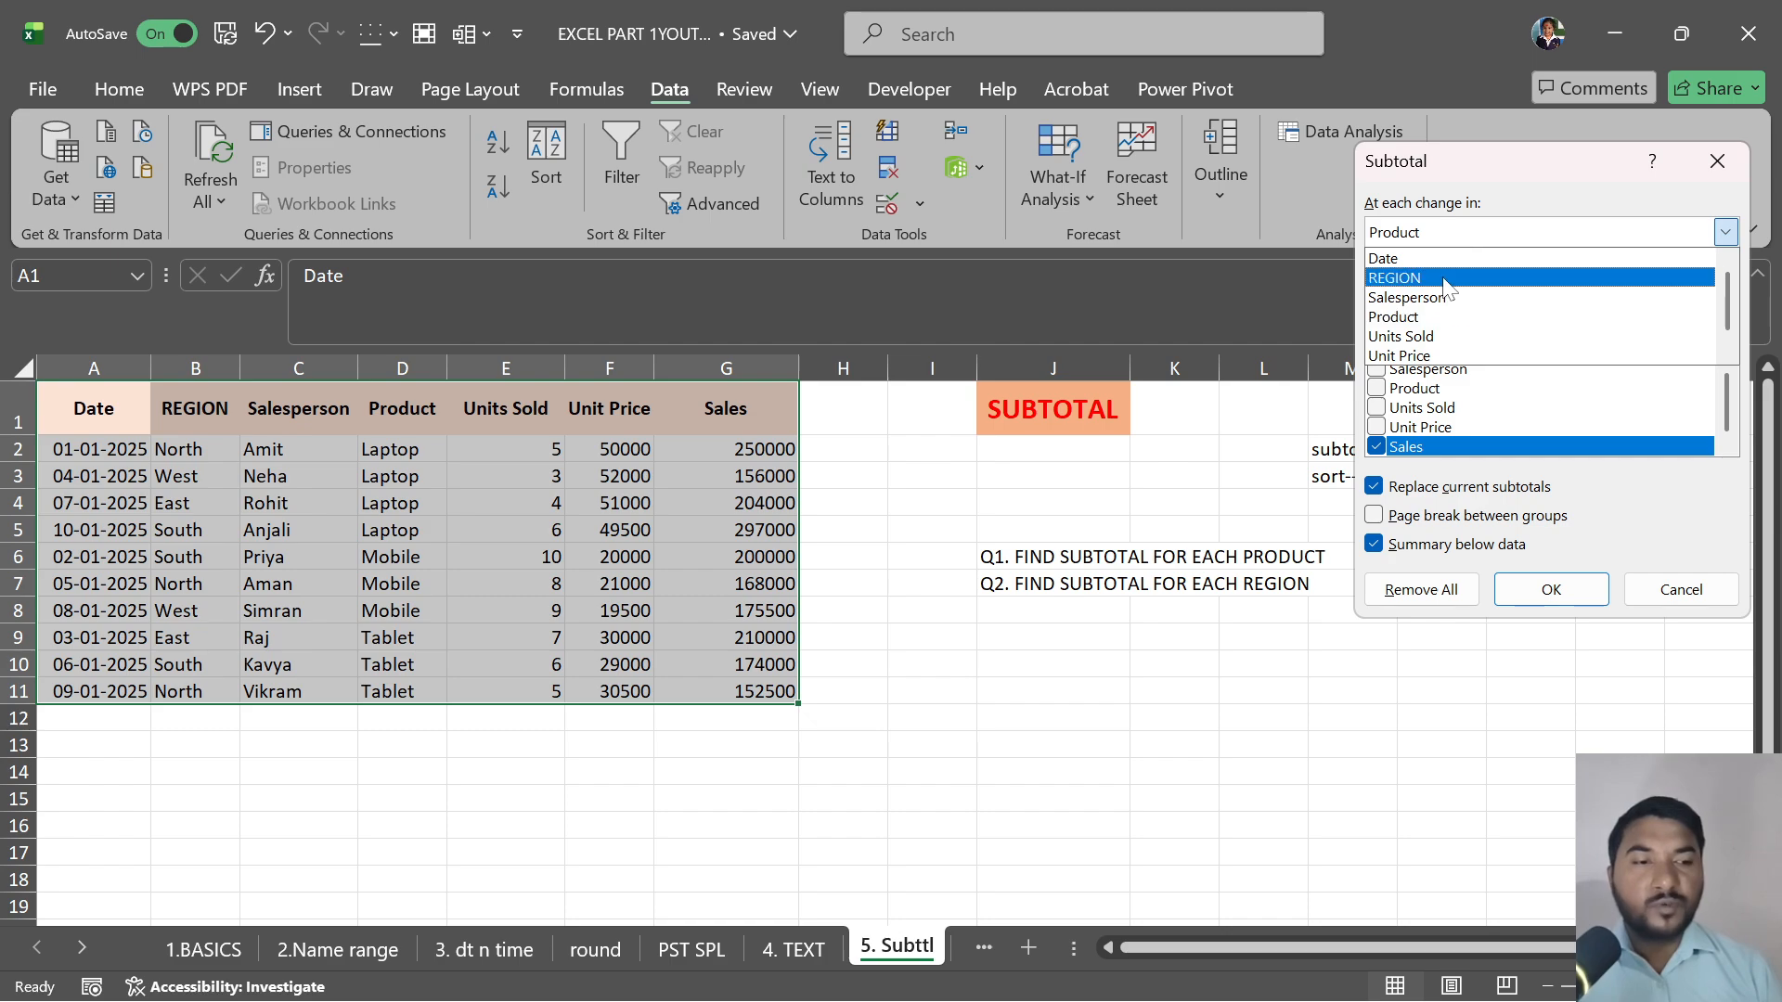
left_click(1426, 317)
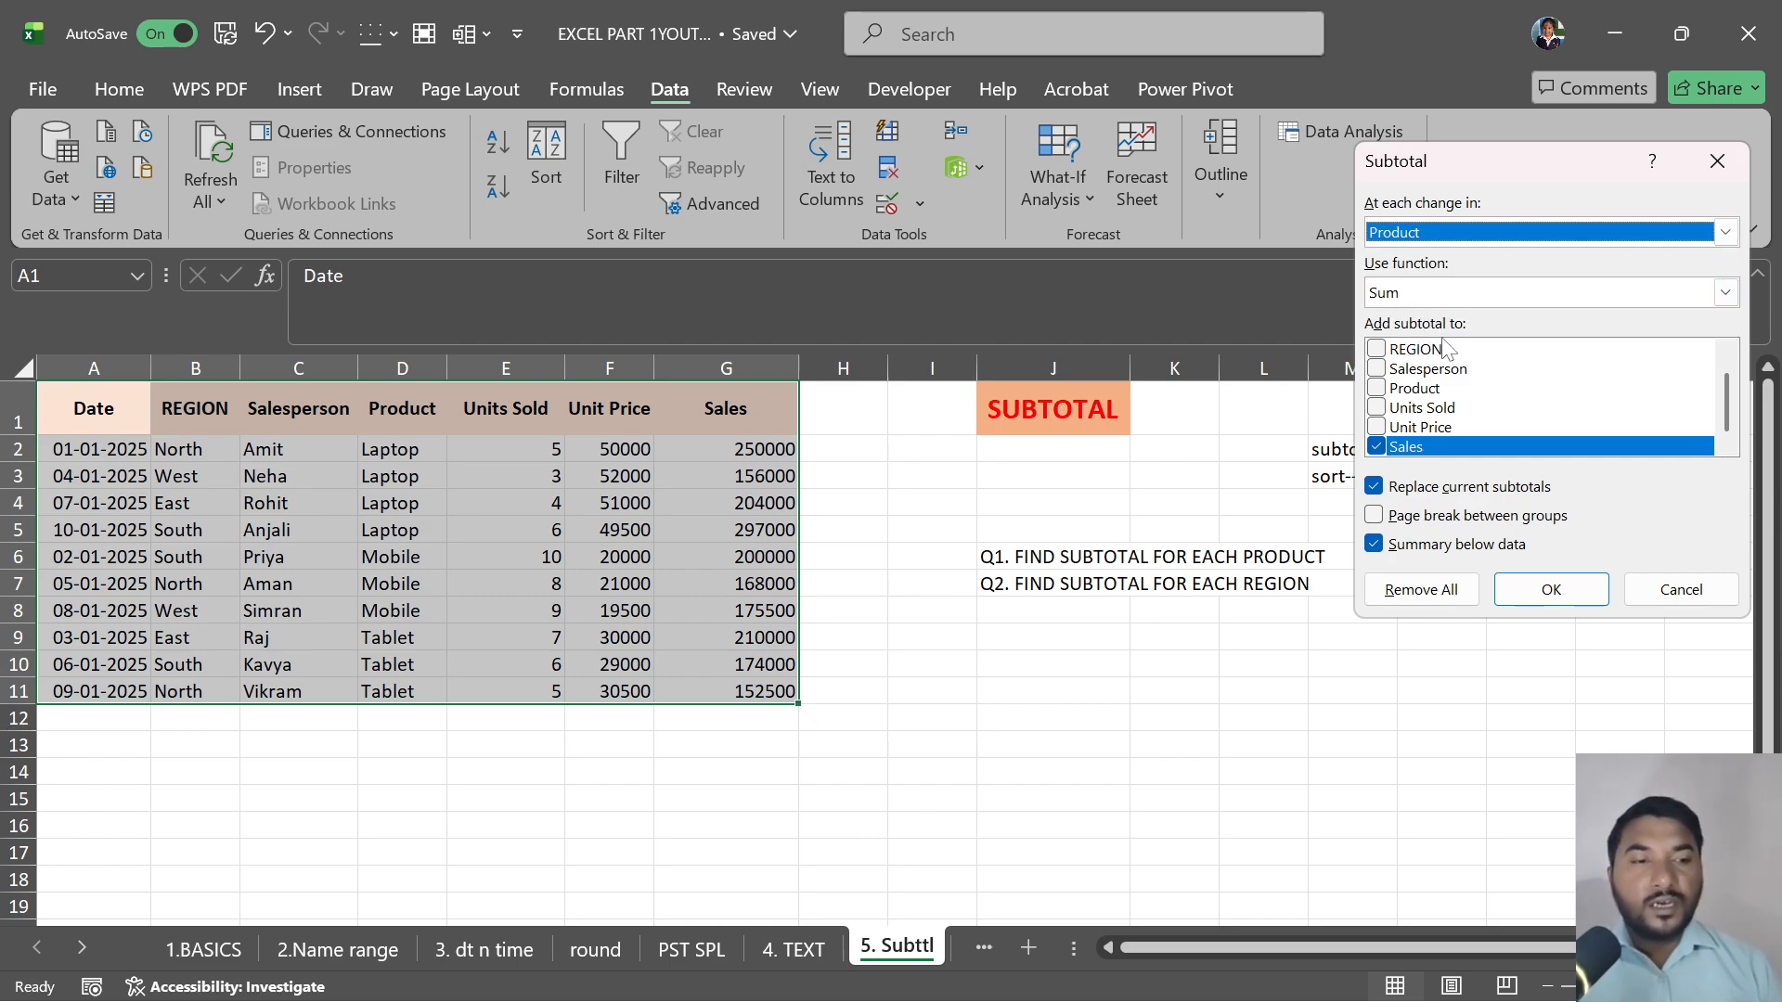
left_click(1444, 293)
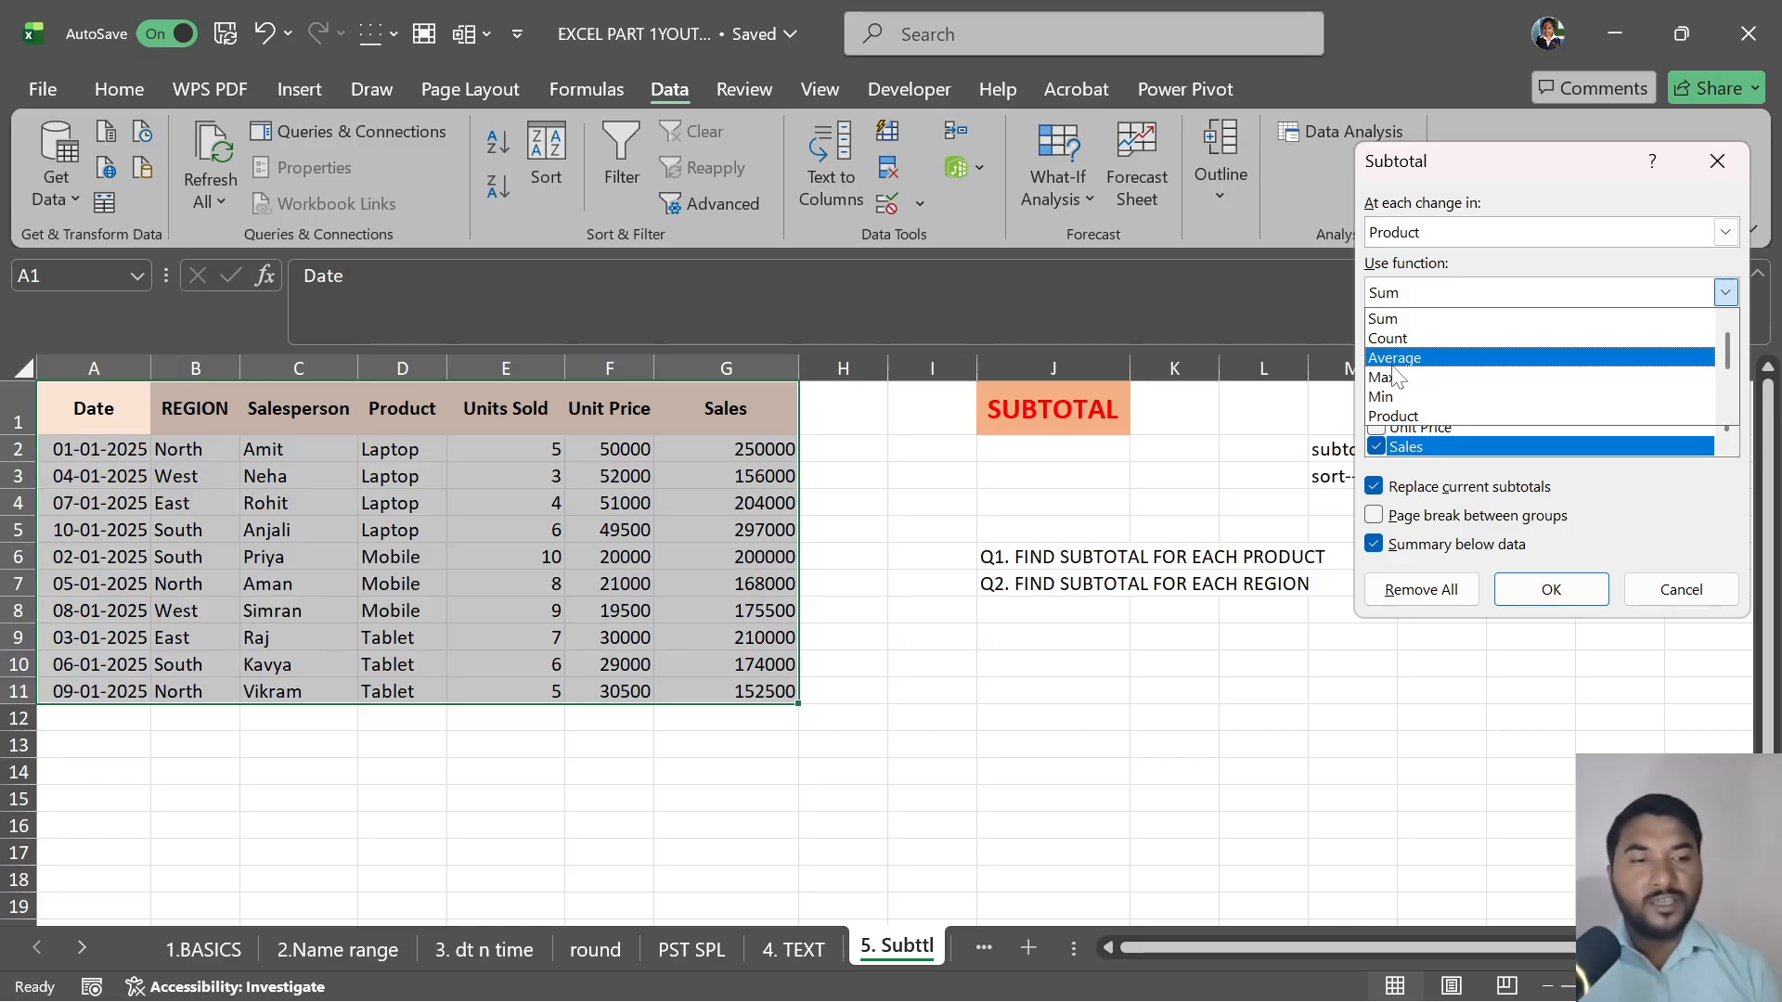
left_click(1383, 318)
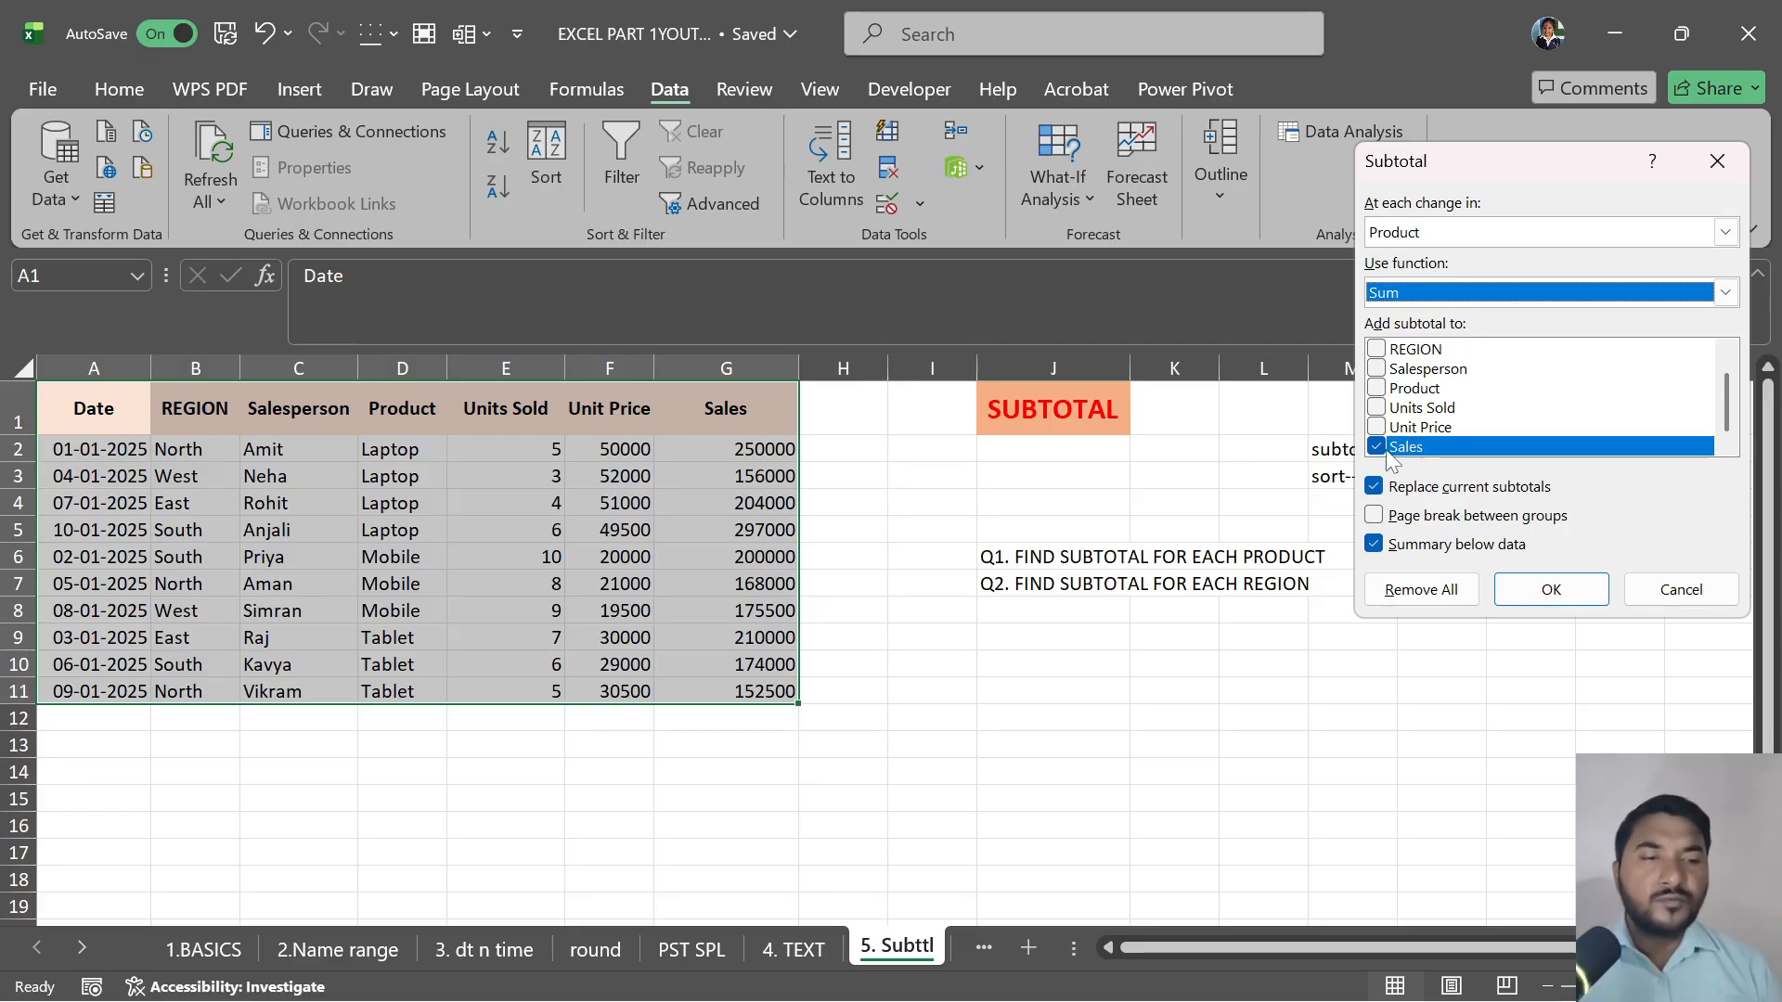
left_click(1542, 589)
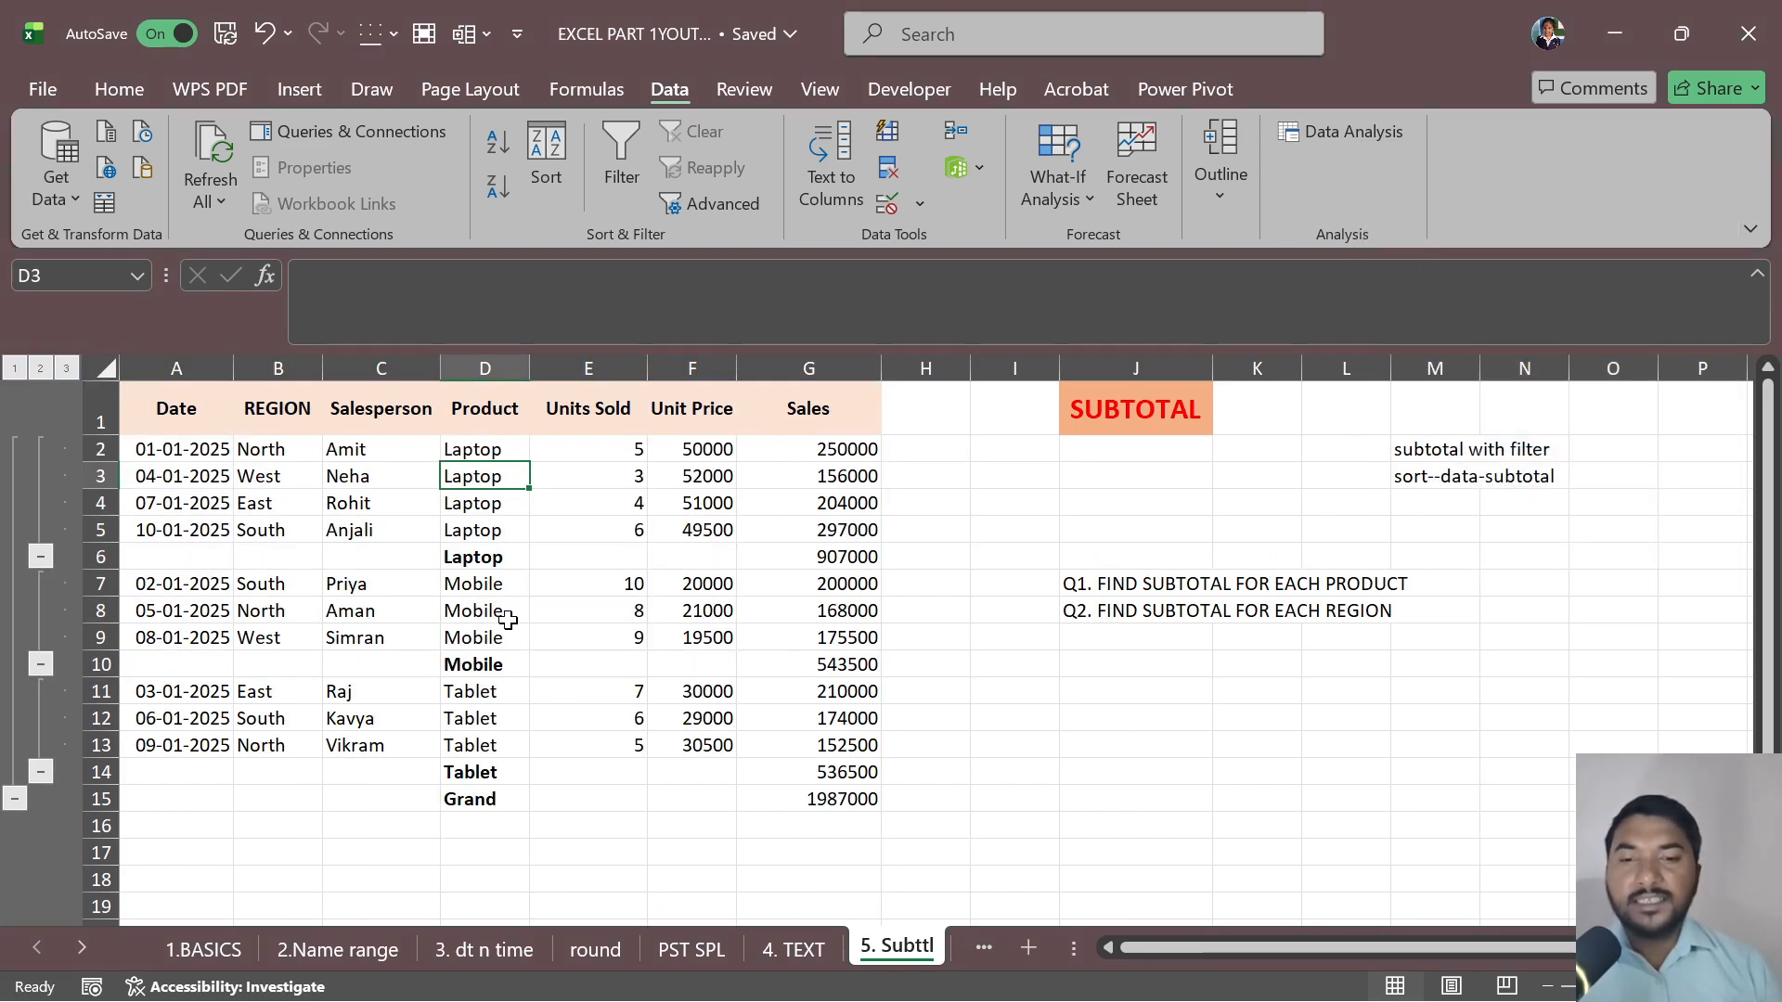
- Examine the Laptop rows and the formula of their subtotal in cell G6
left_click_drag(202, 450, 815, 532)
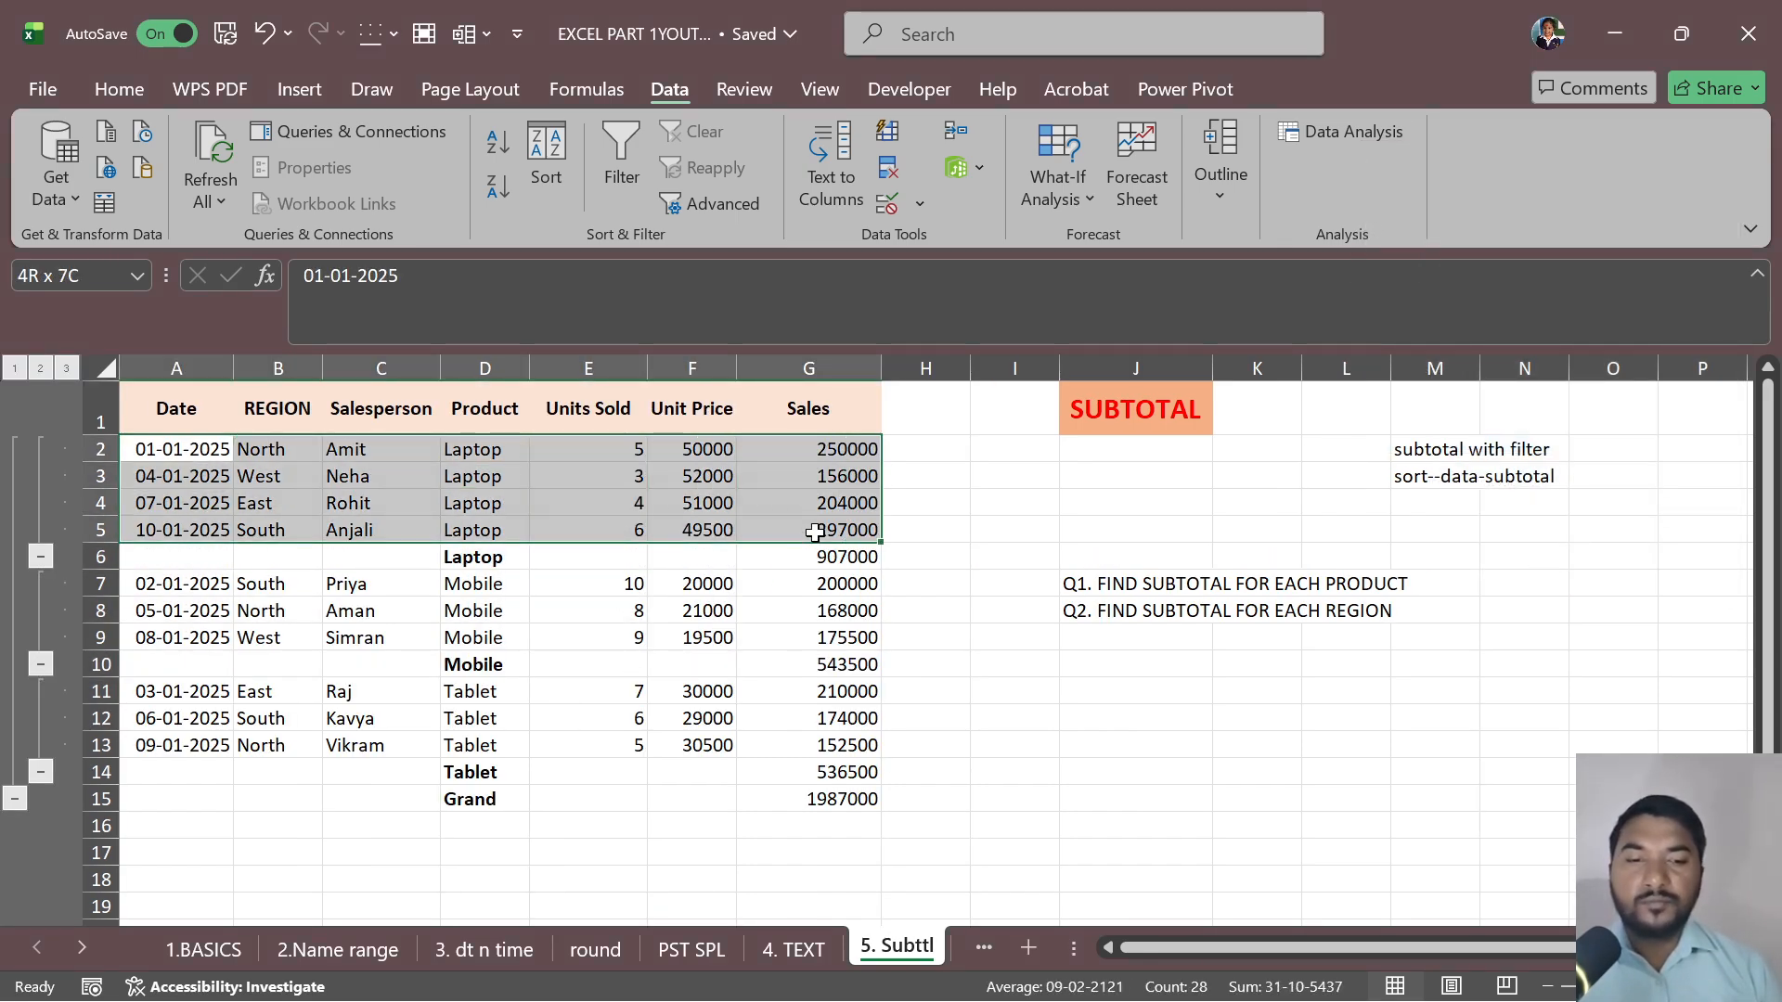
left_click_drag(484, 557, 825, 558)
left_click(825, 558)
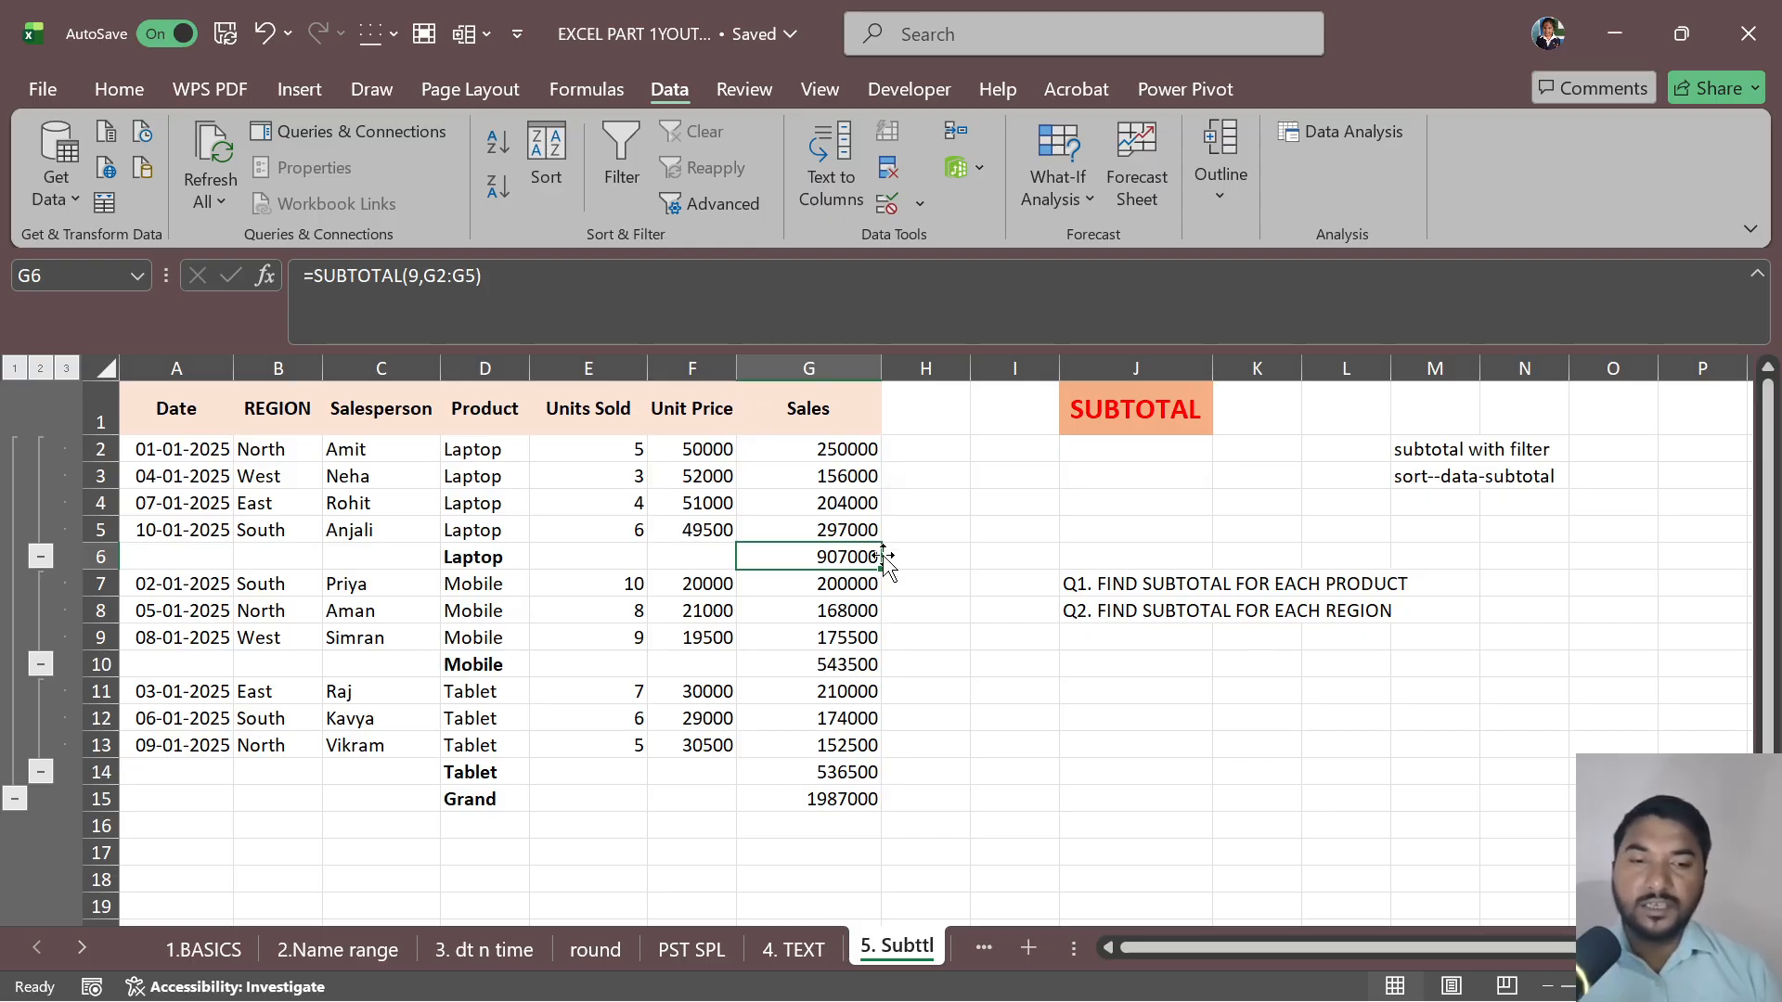
left_click_drag(475, 554, 820, 548)
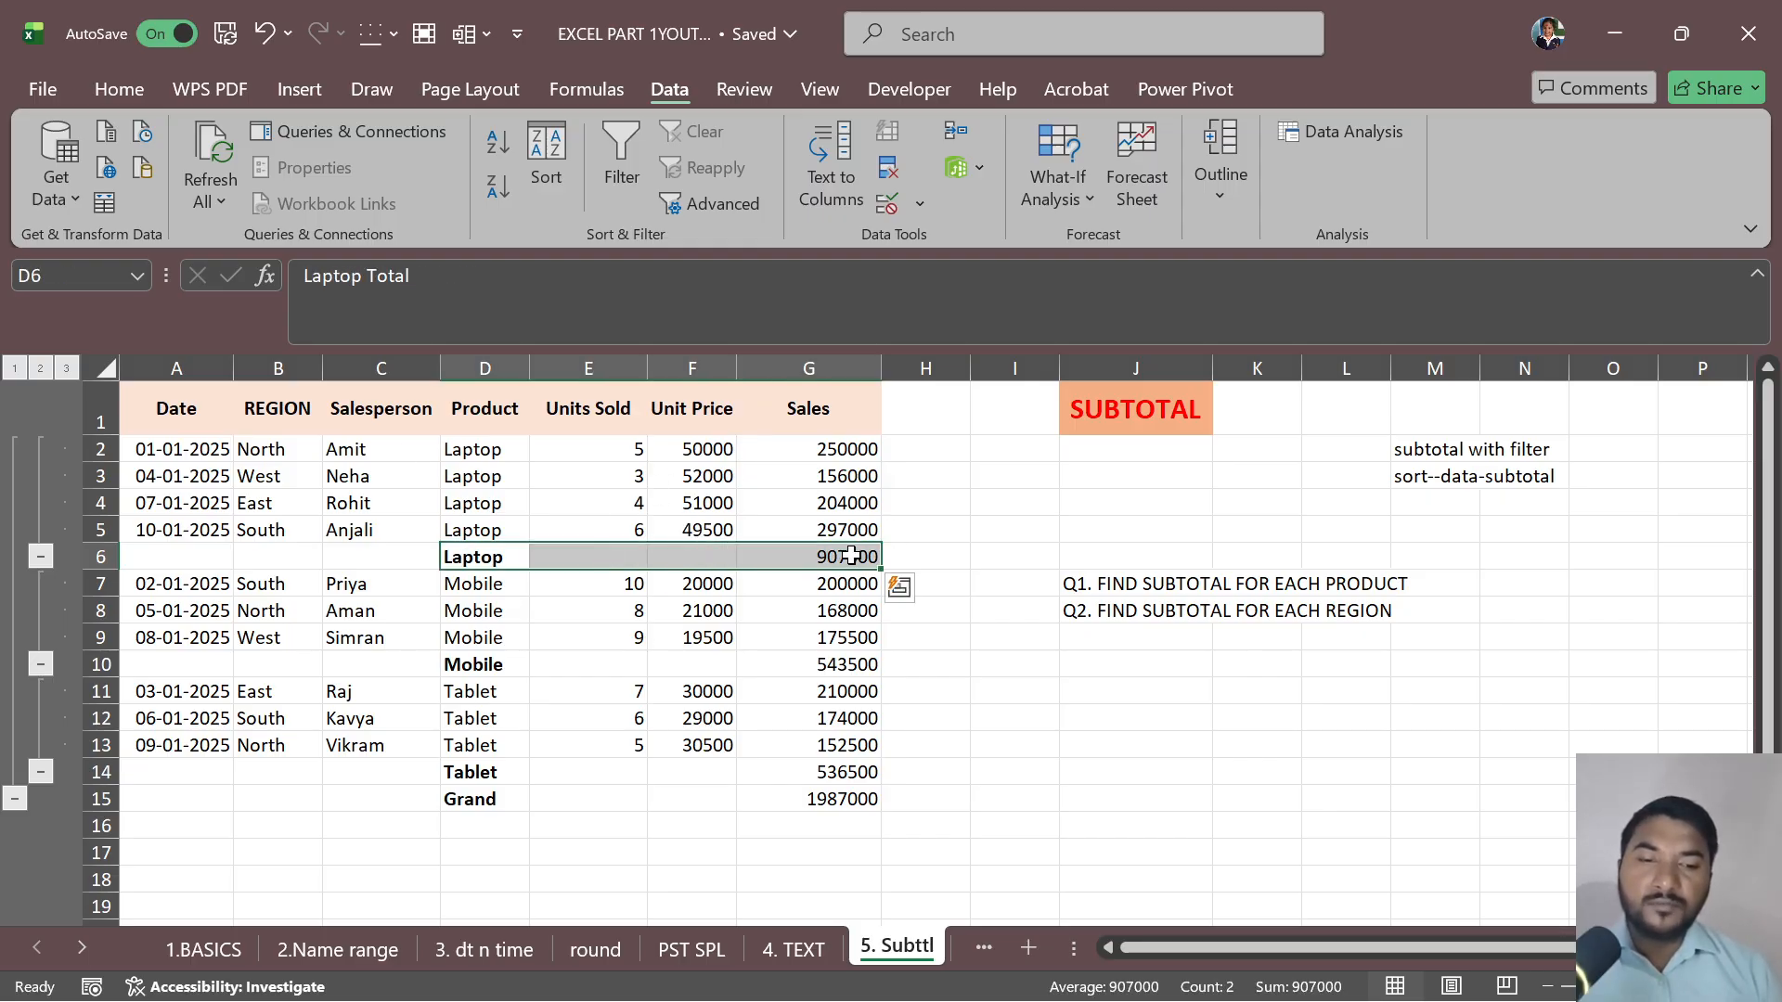
left_click(824, 554)
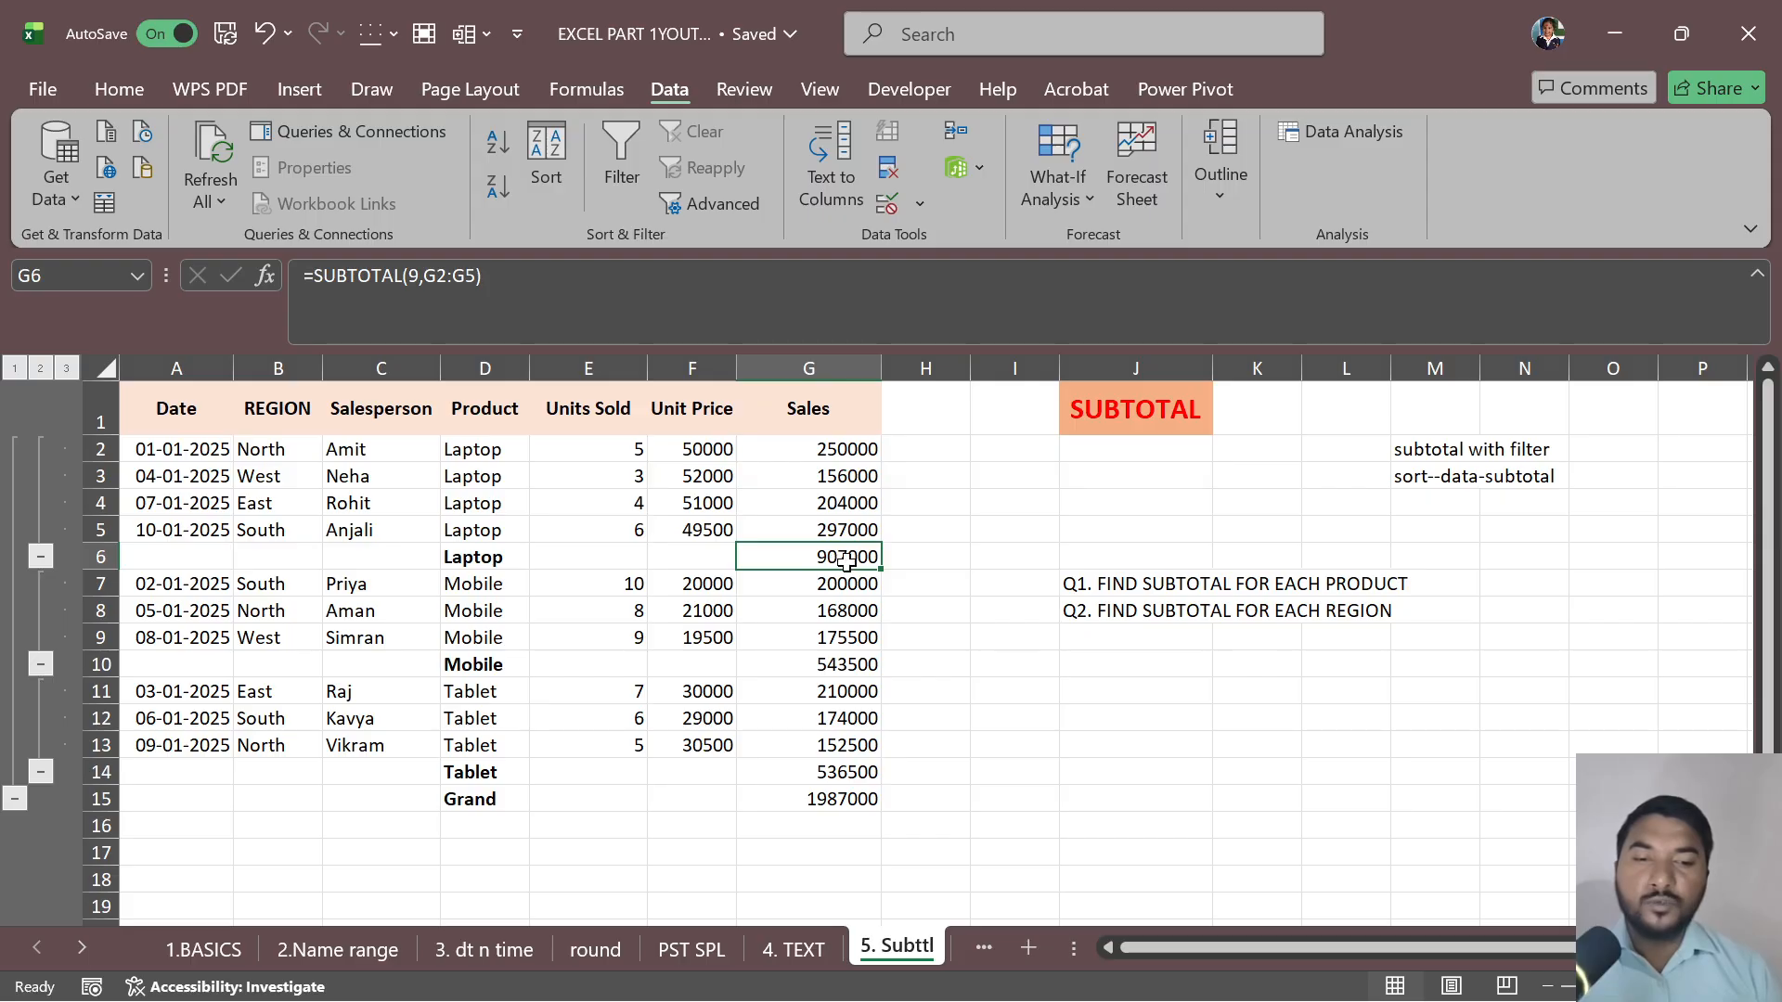
- Examine the Mobile and Tablet subtotal rows and the Grand total row in the sales table
left_click_drag(502, 670, 844, 659)
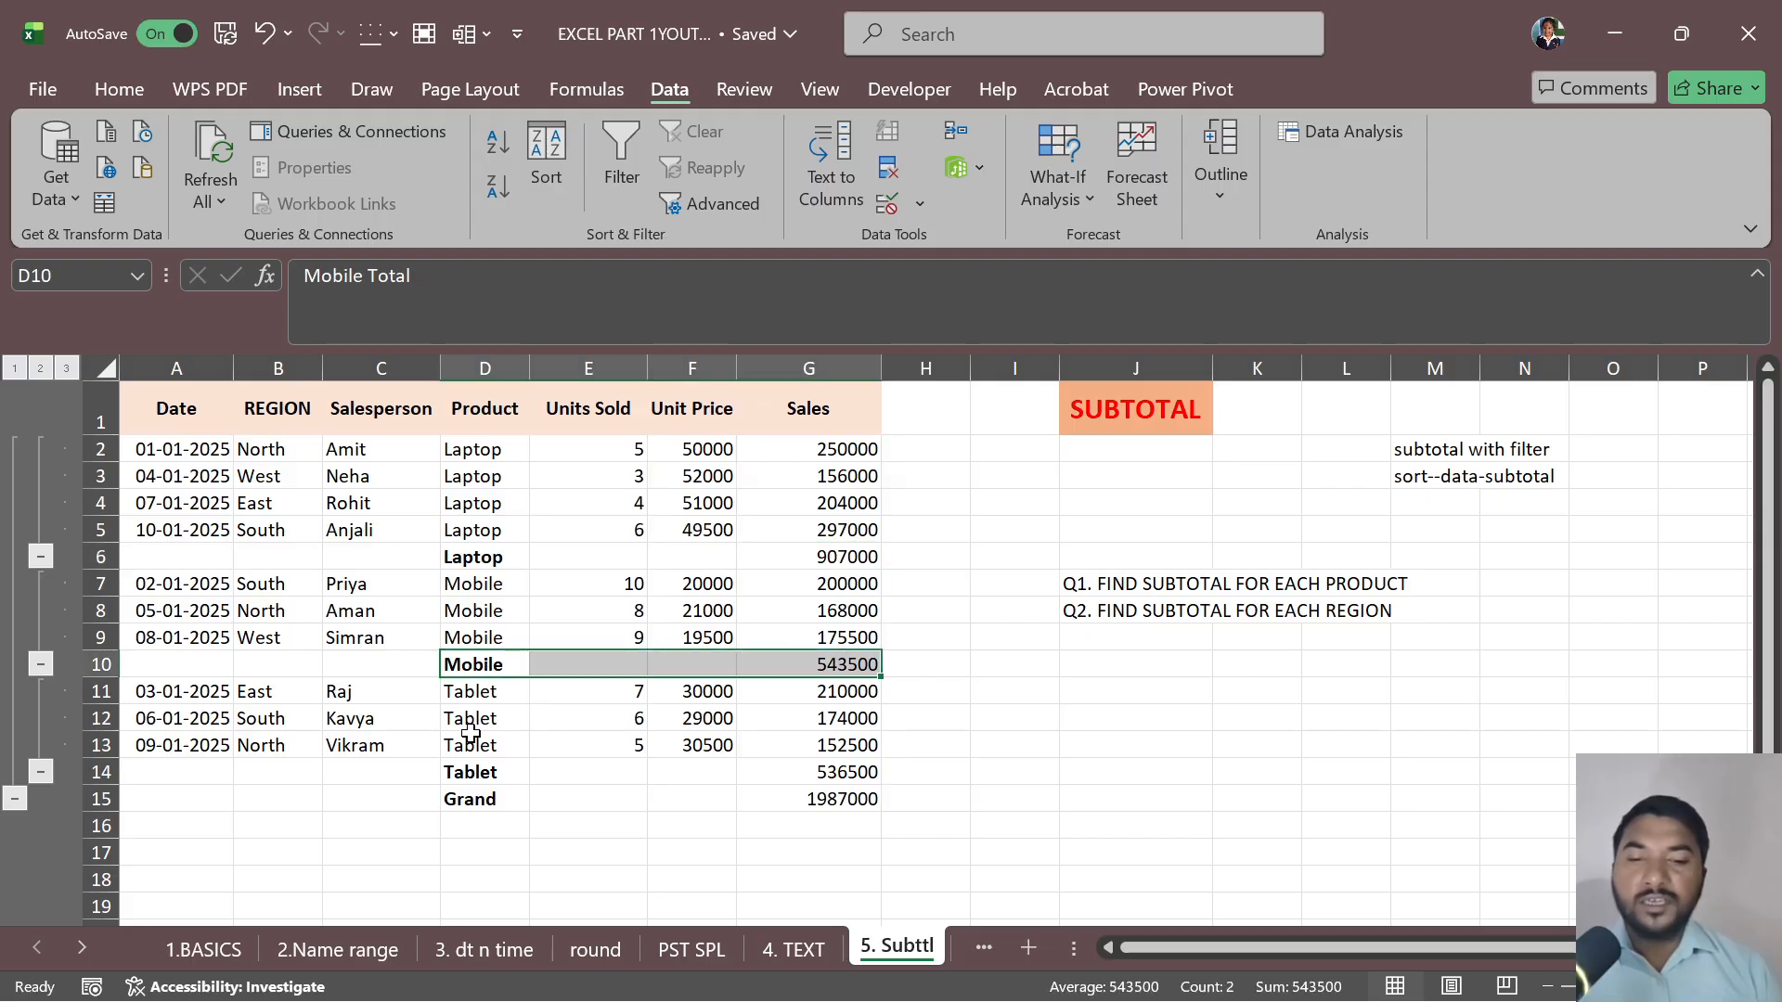
left_click_drag(476, 768, 826, 767)
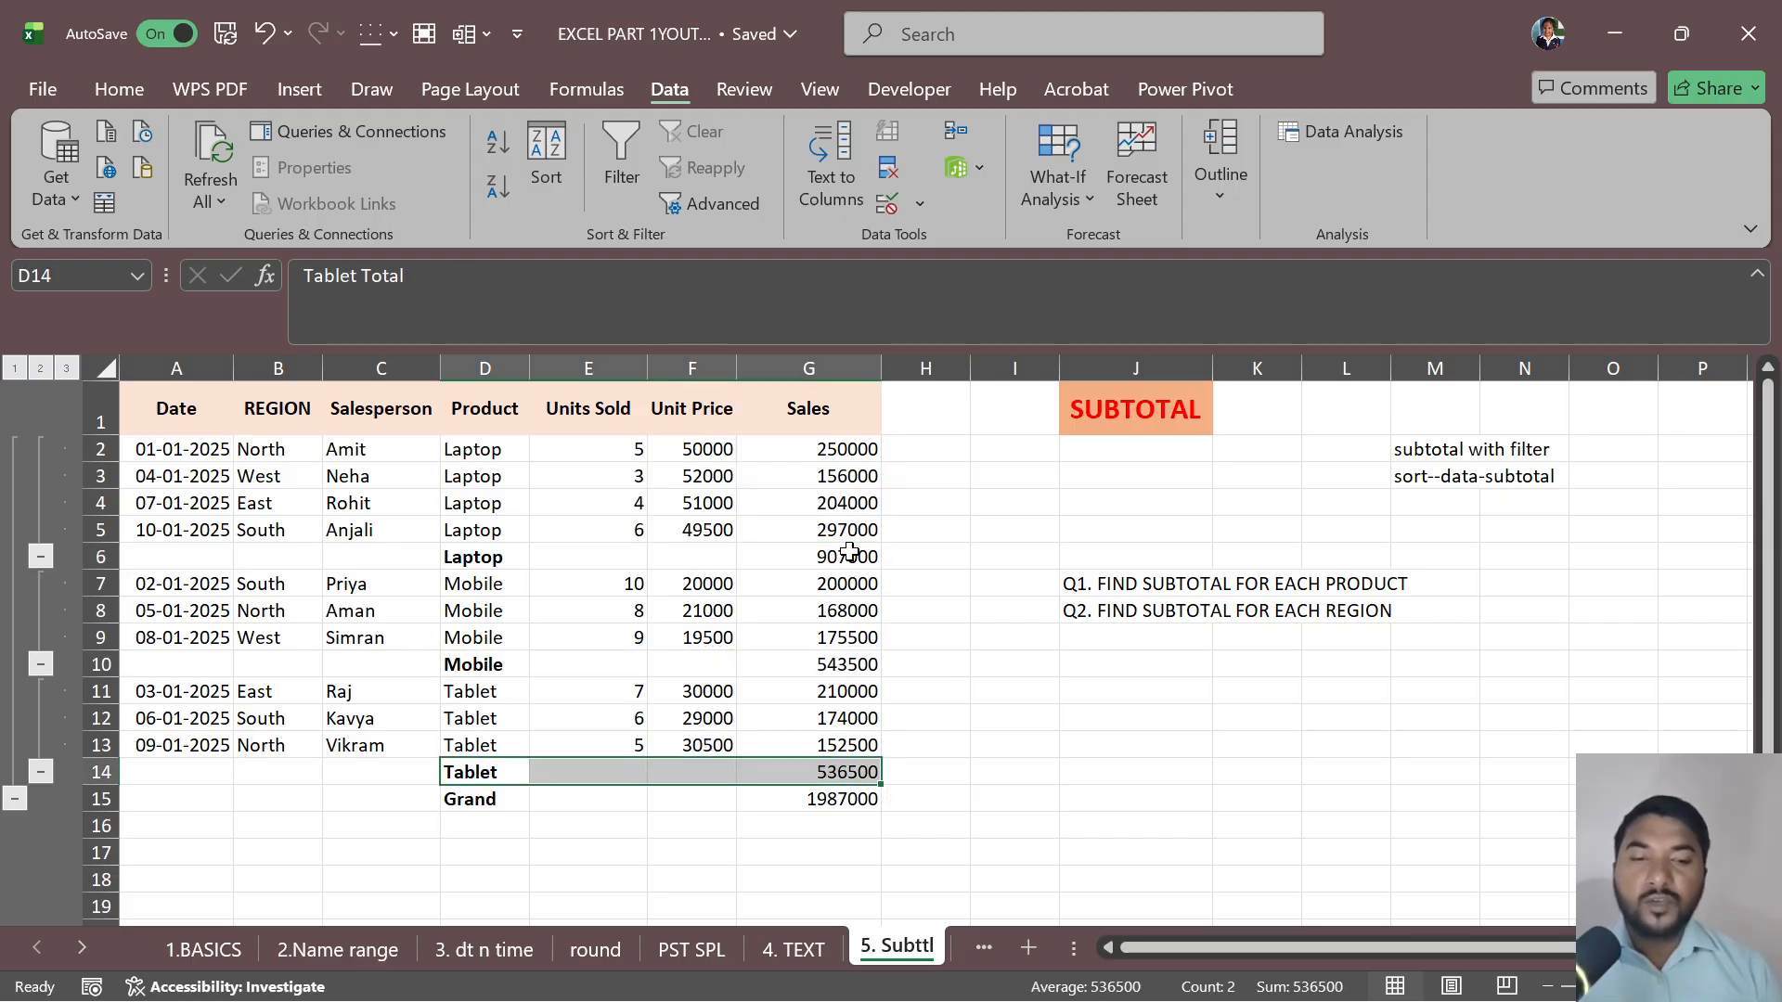
left_click_drag(482, 800, 829, 805)
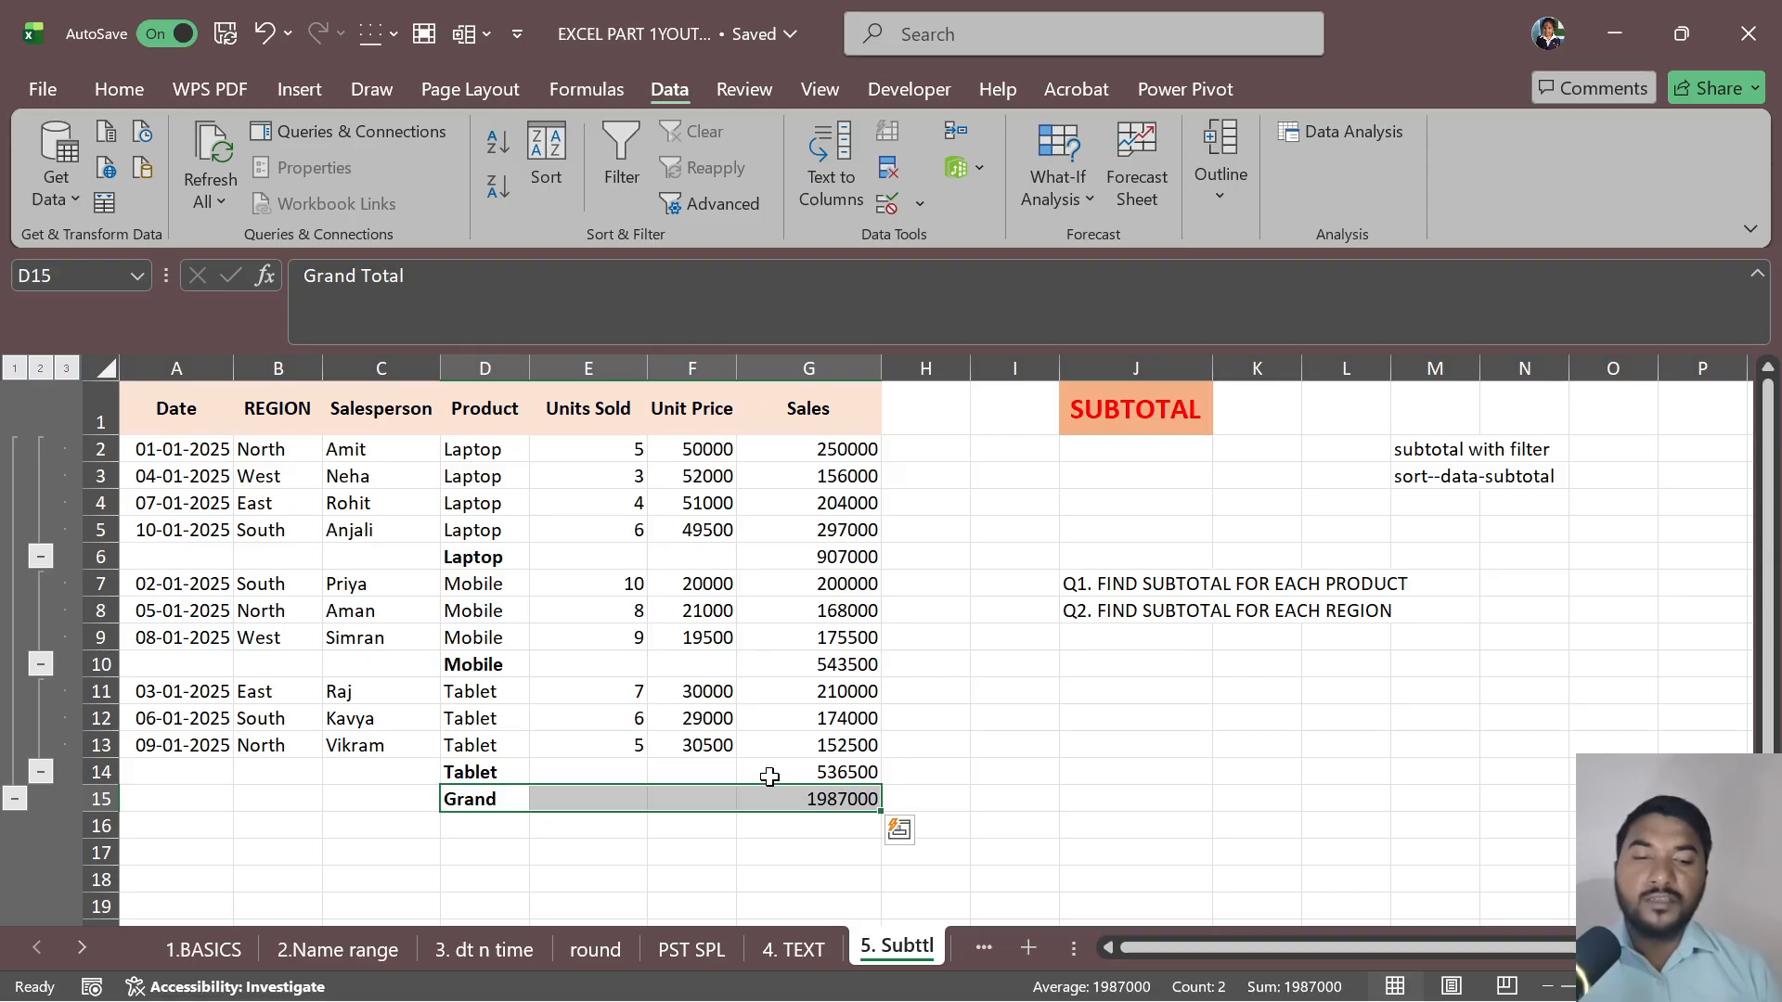
- View the product subtotals at outline levels 1, 2 and 3, and look over the groups in the Product column
left_click(16, 369)
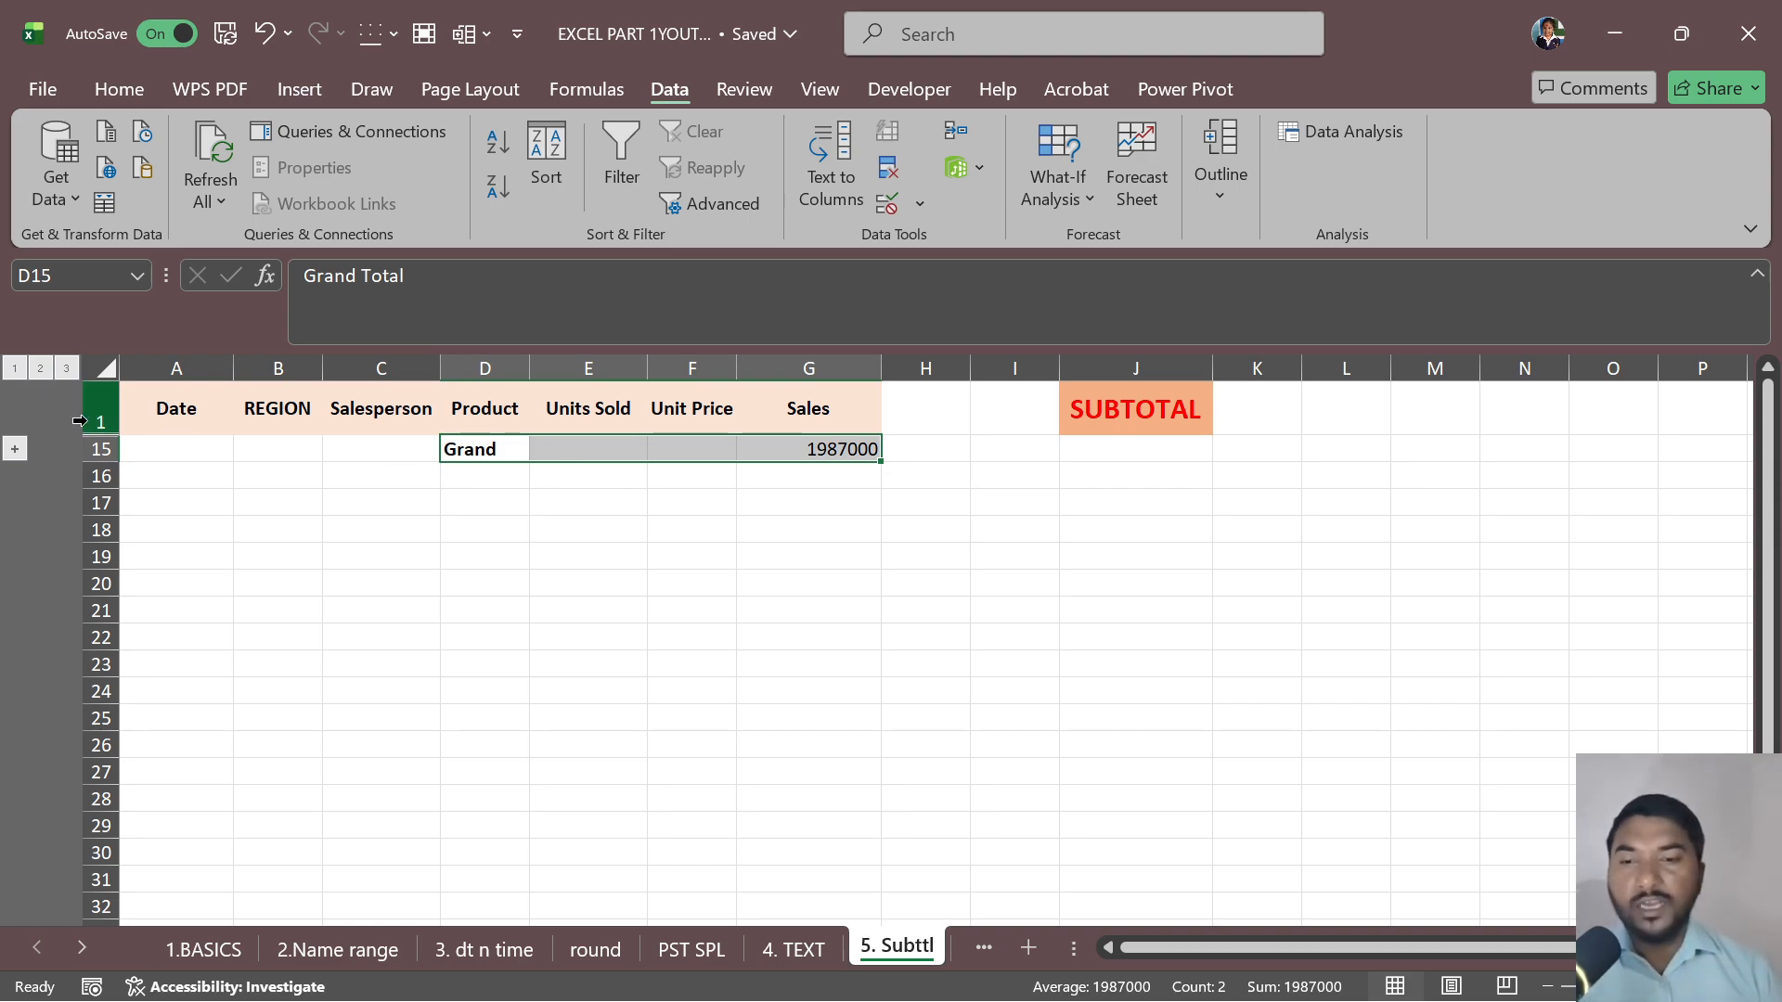
left_click(40, 368)
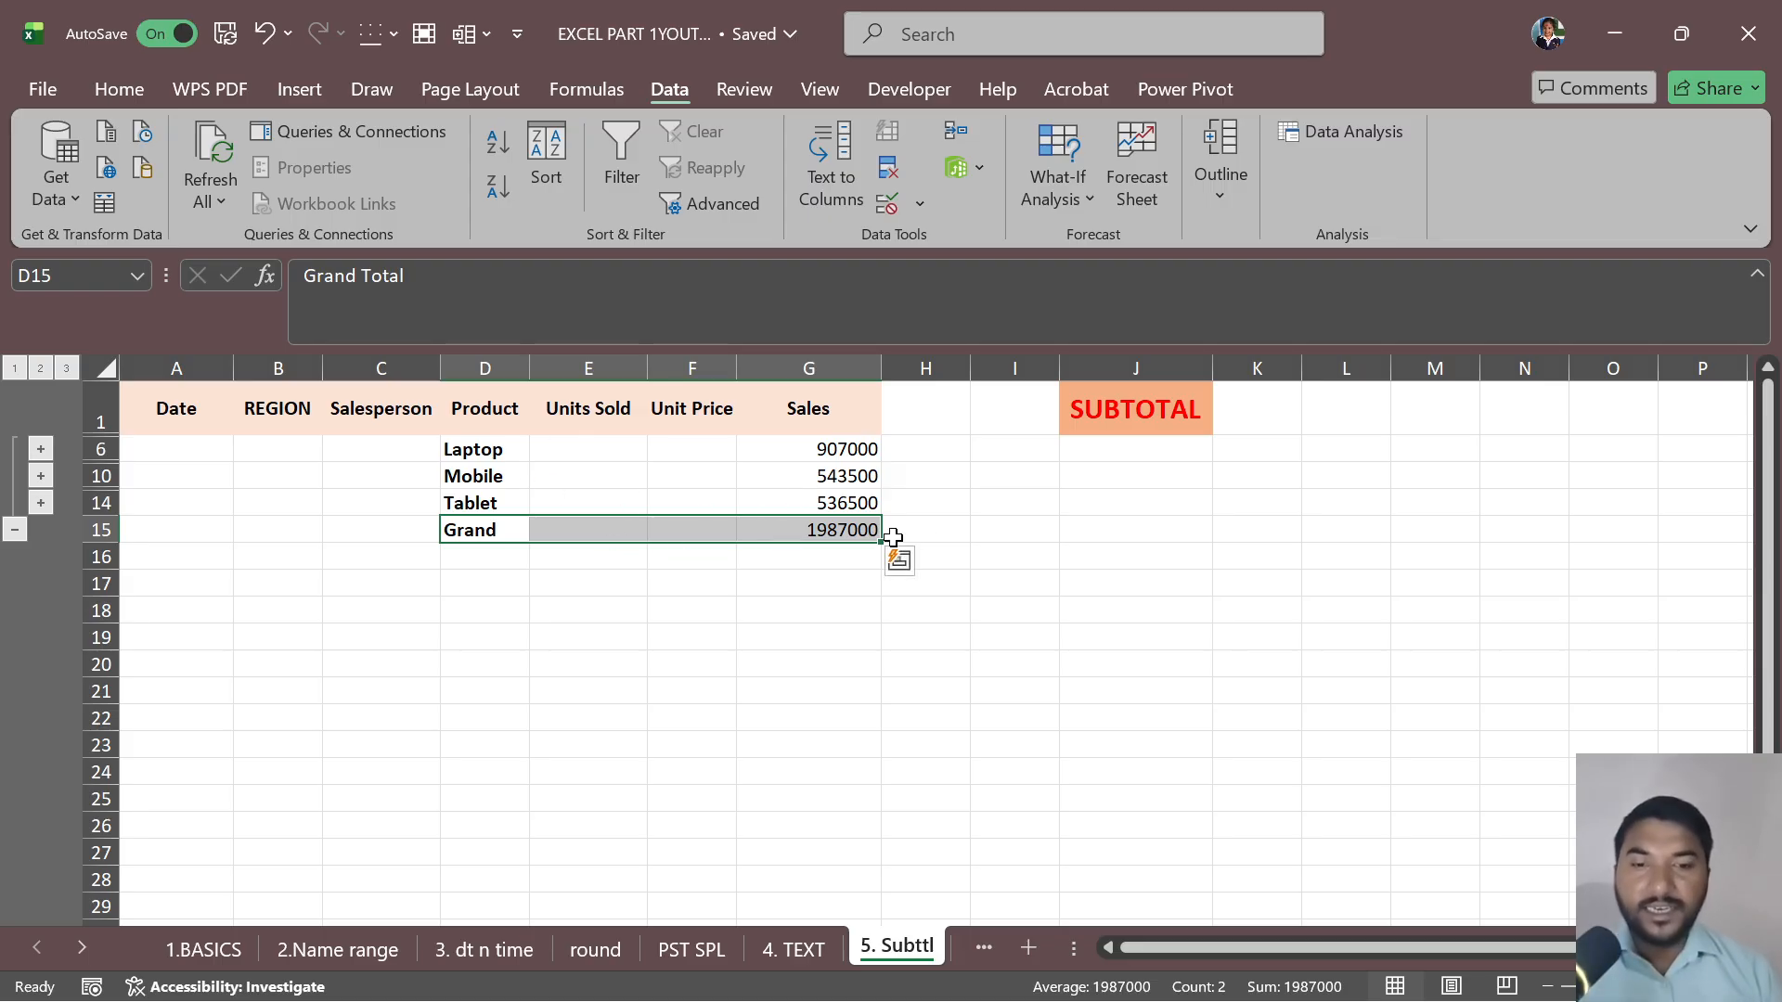
left_click(67, 369)
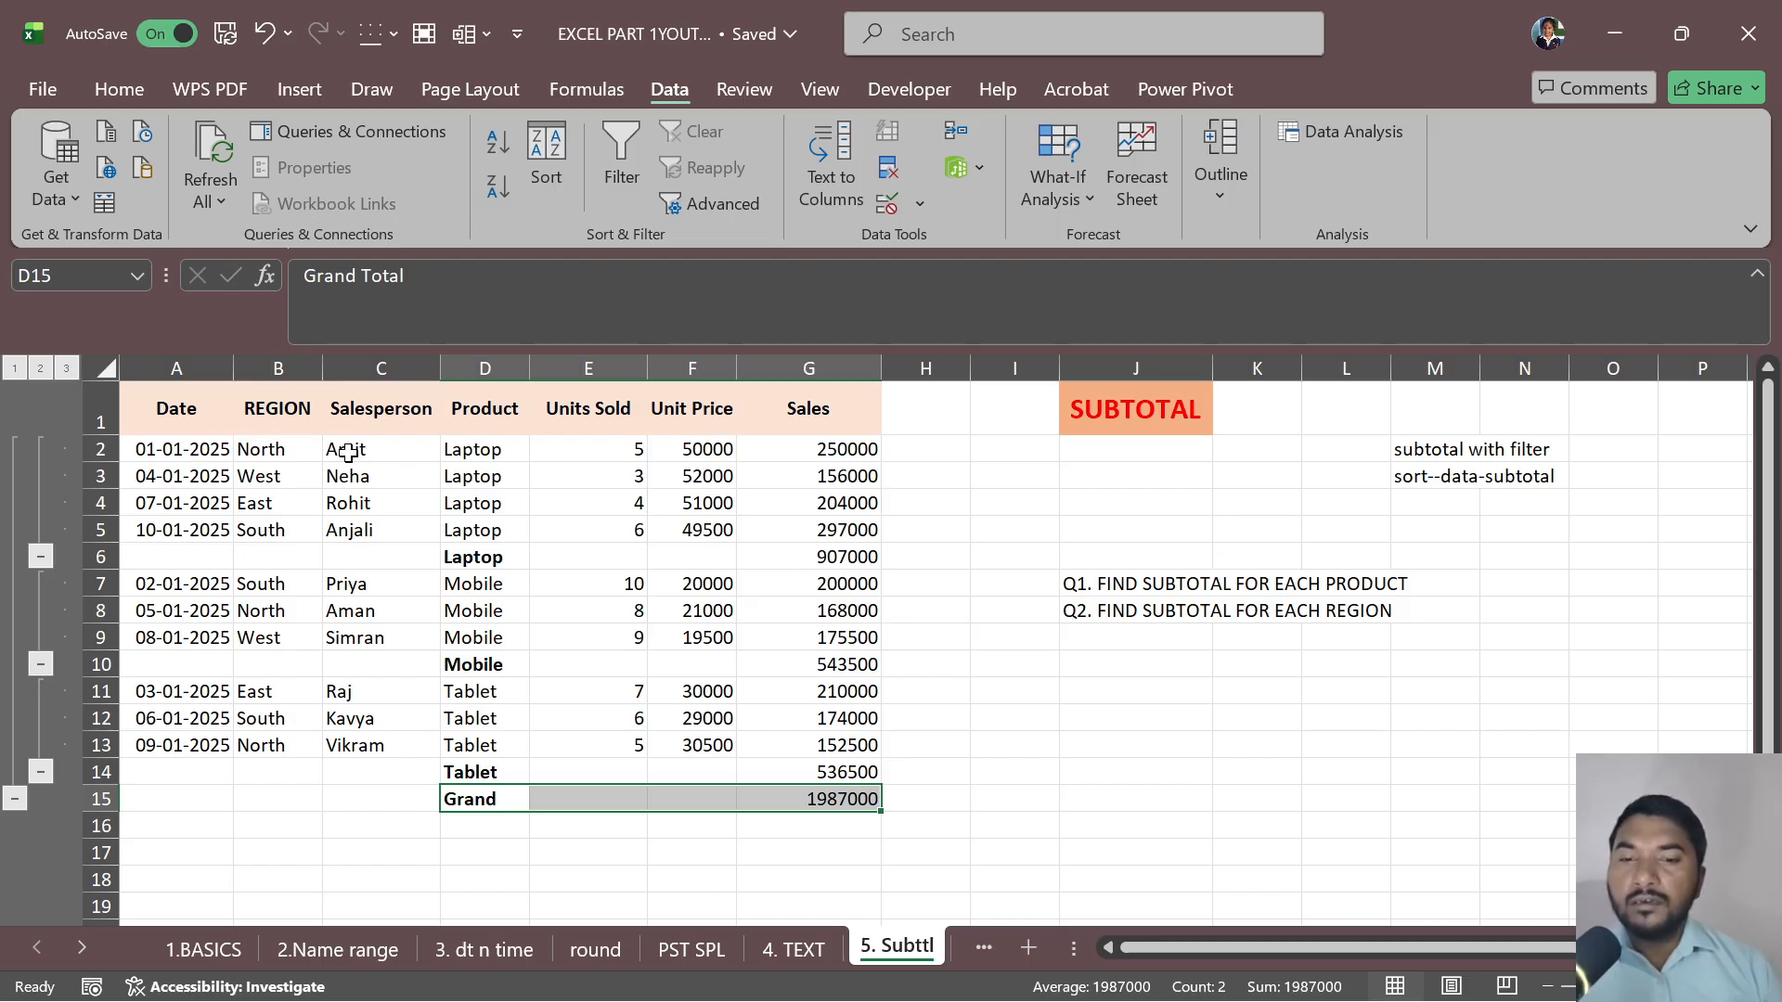
left_click_drag(482, 454, 489, 767)
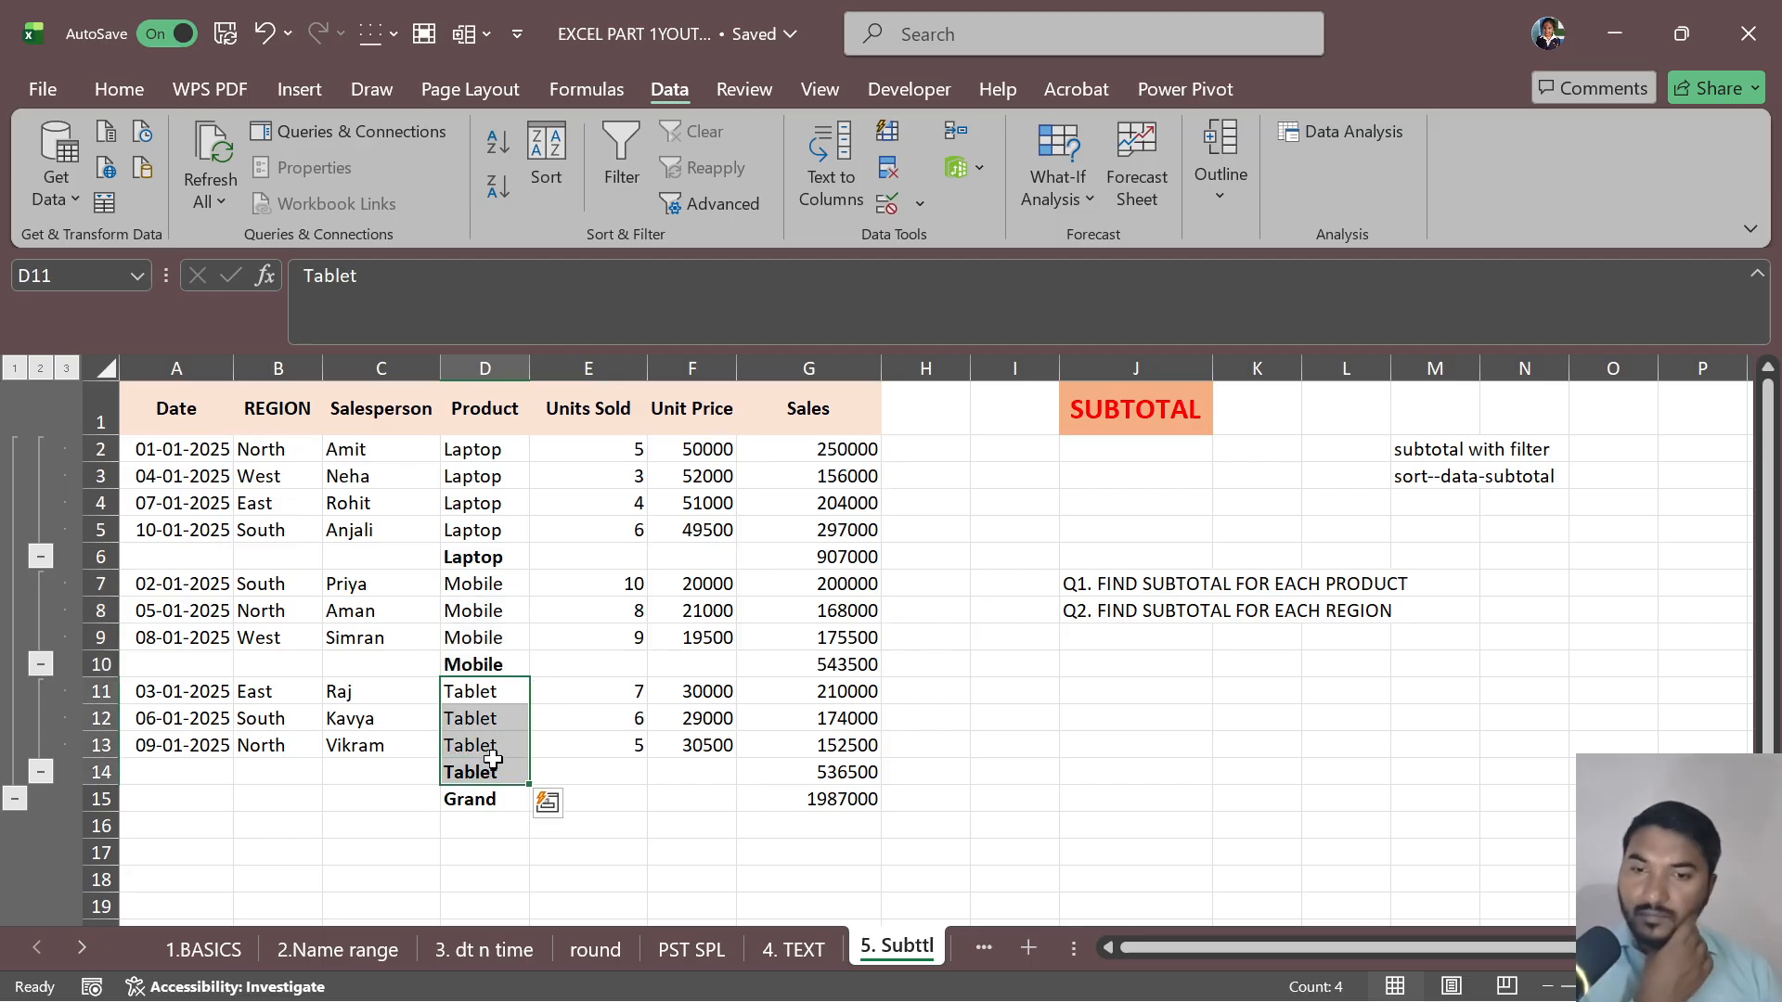
- Remove all product subtotals from the sales table
left_click(649, 564)
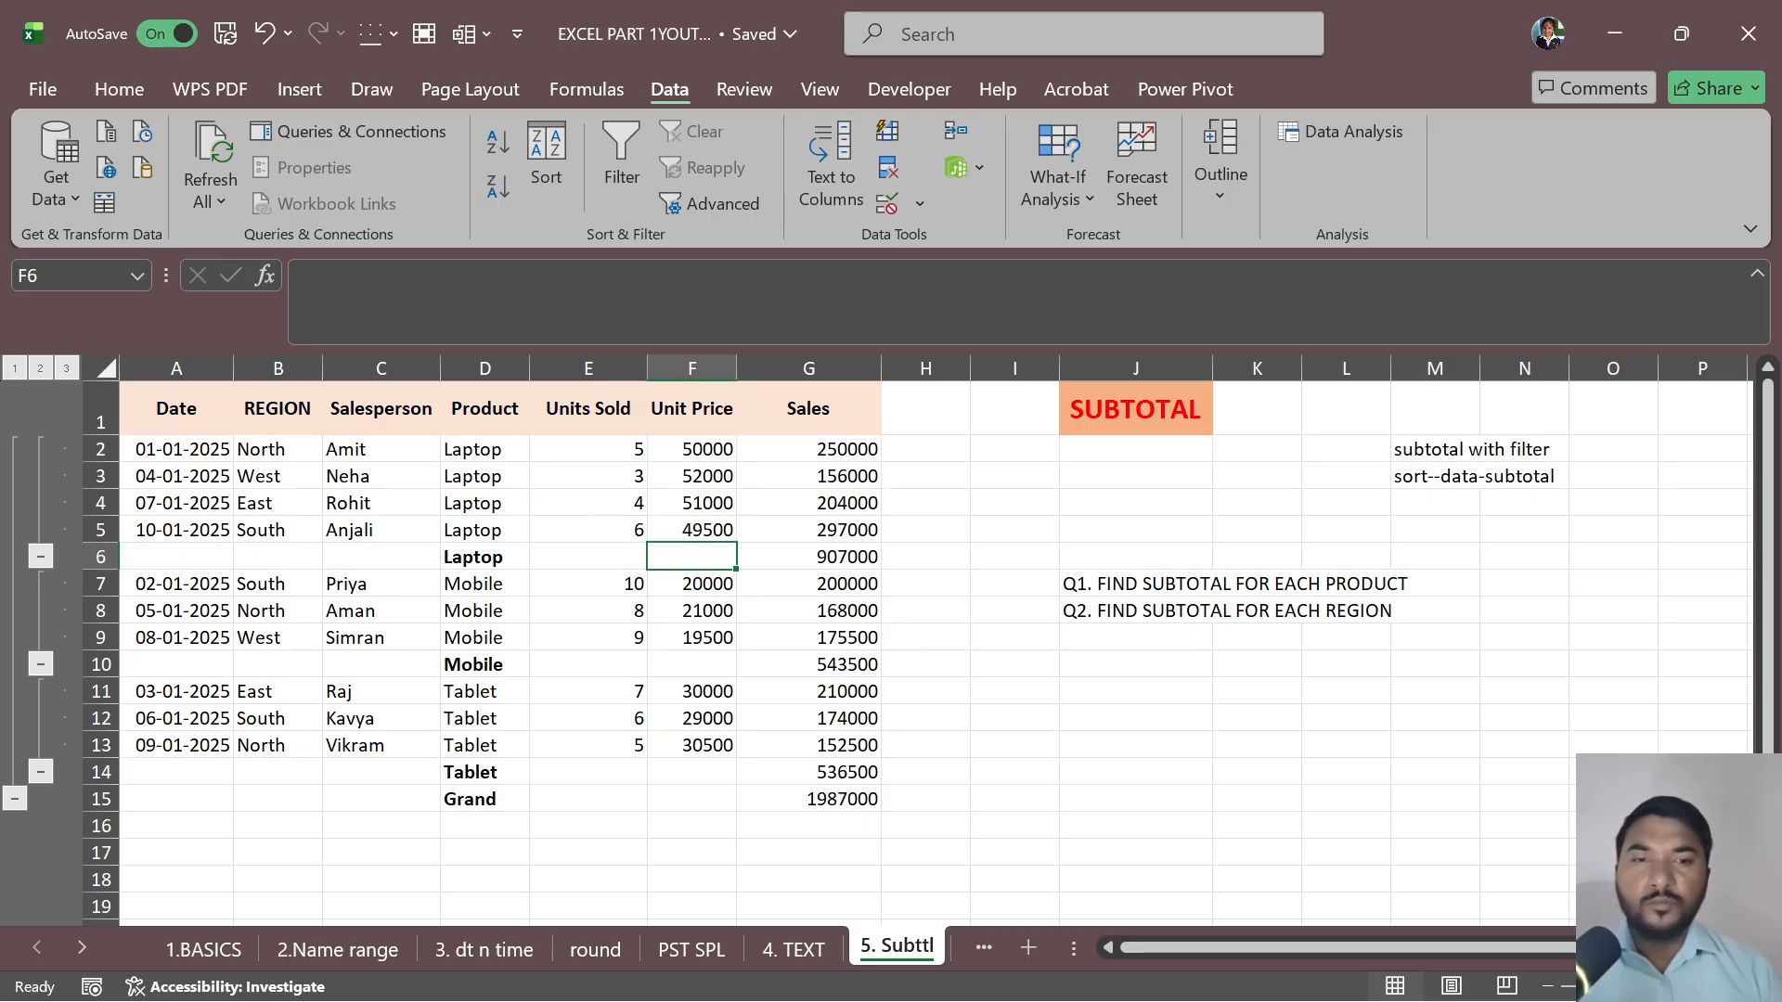
left_click(1212, 197)
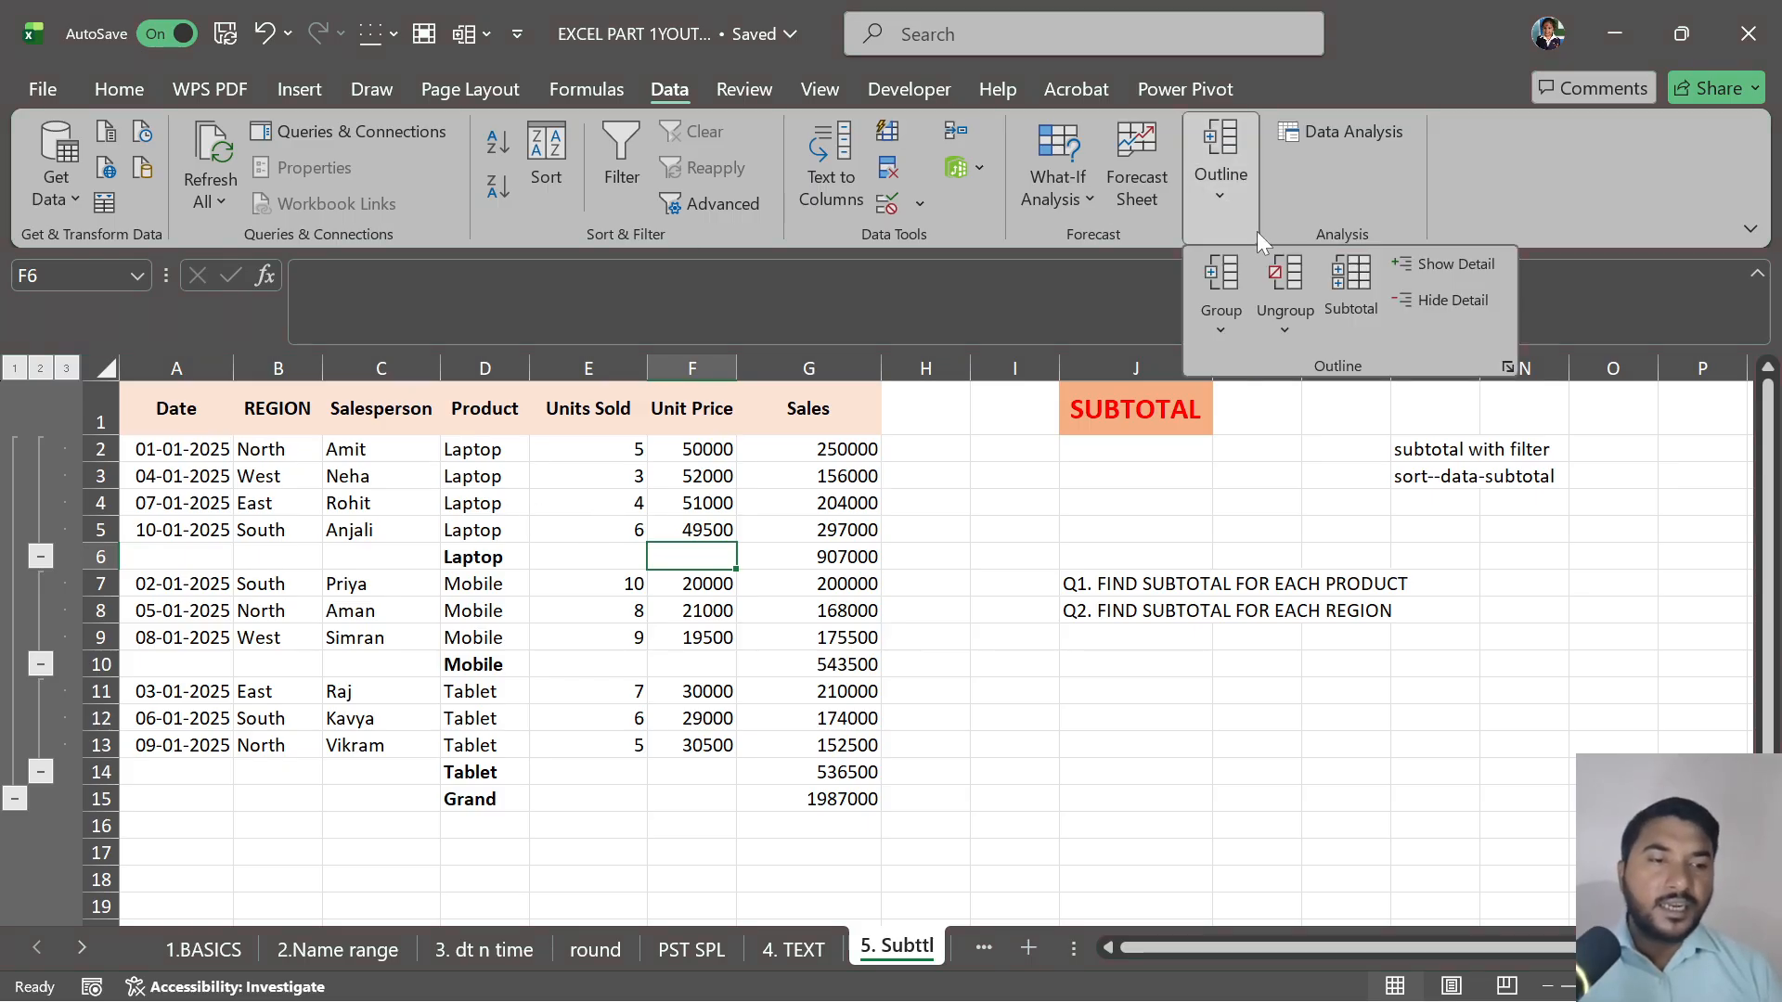
left_click(1351, 291)
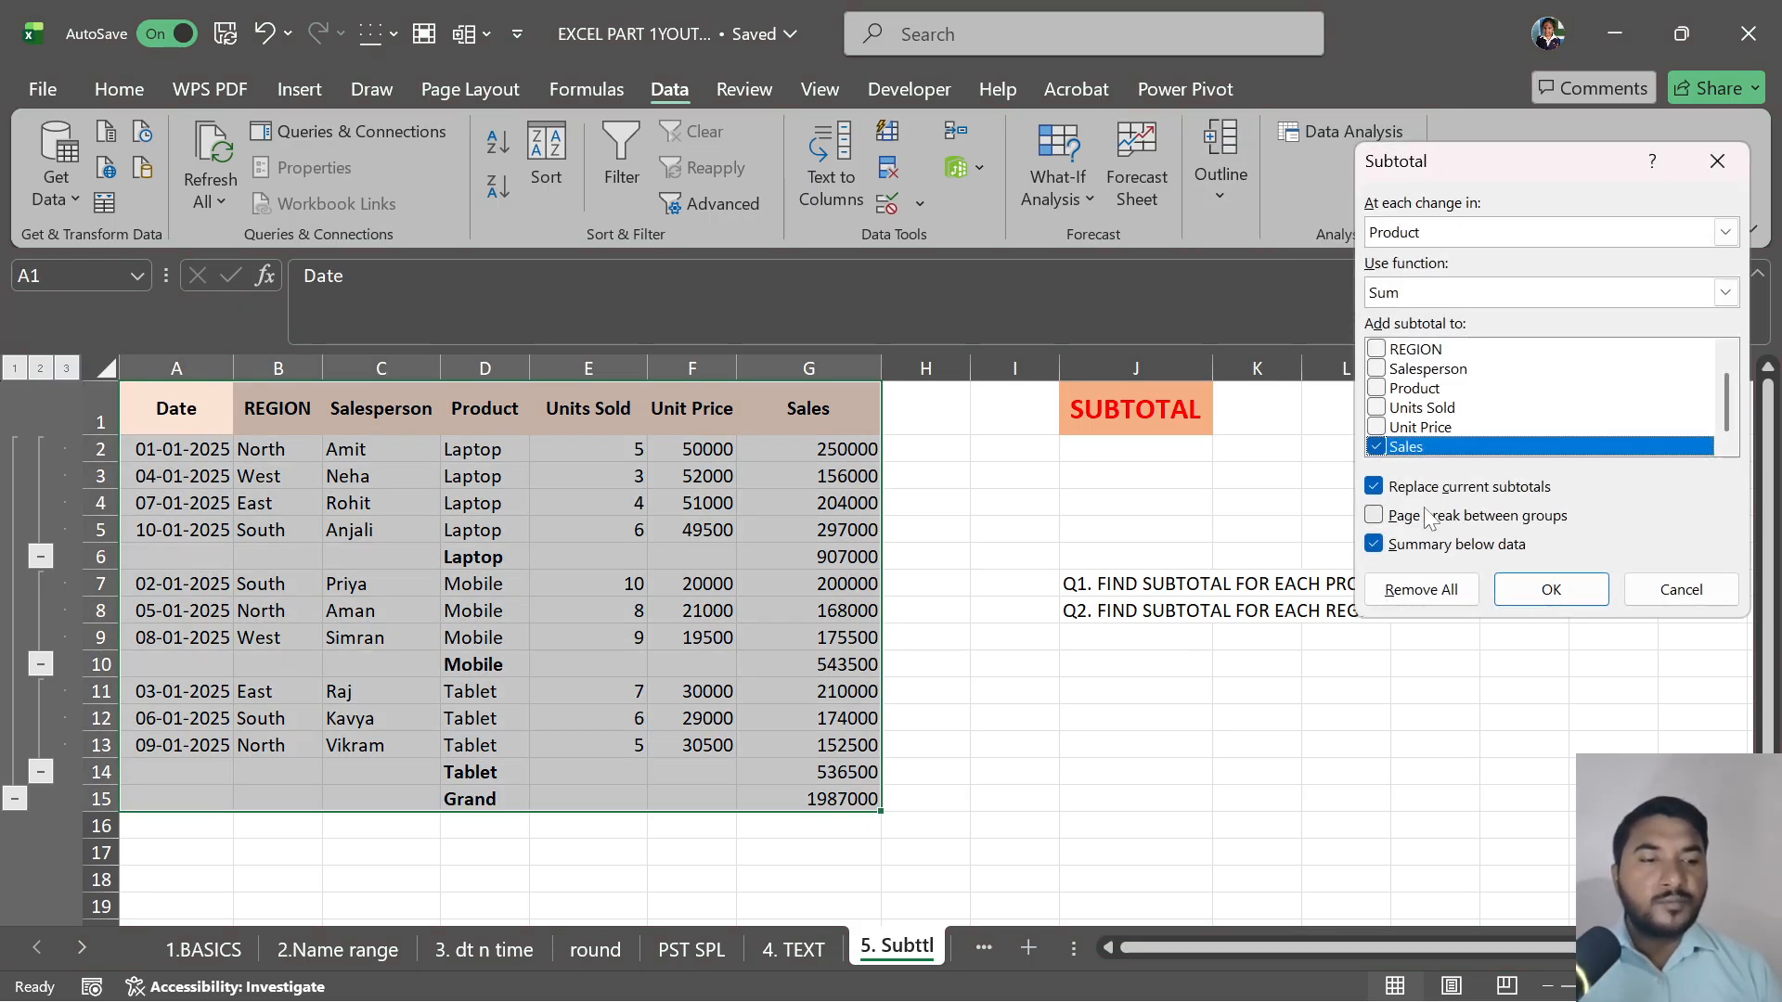
left_click(1425, 595)
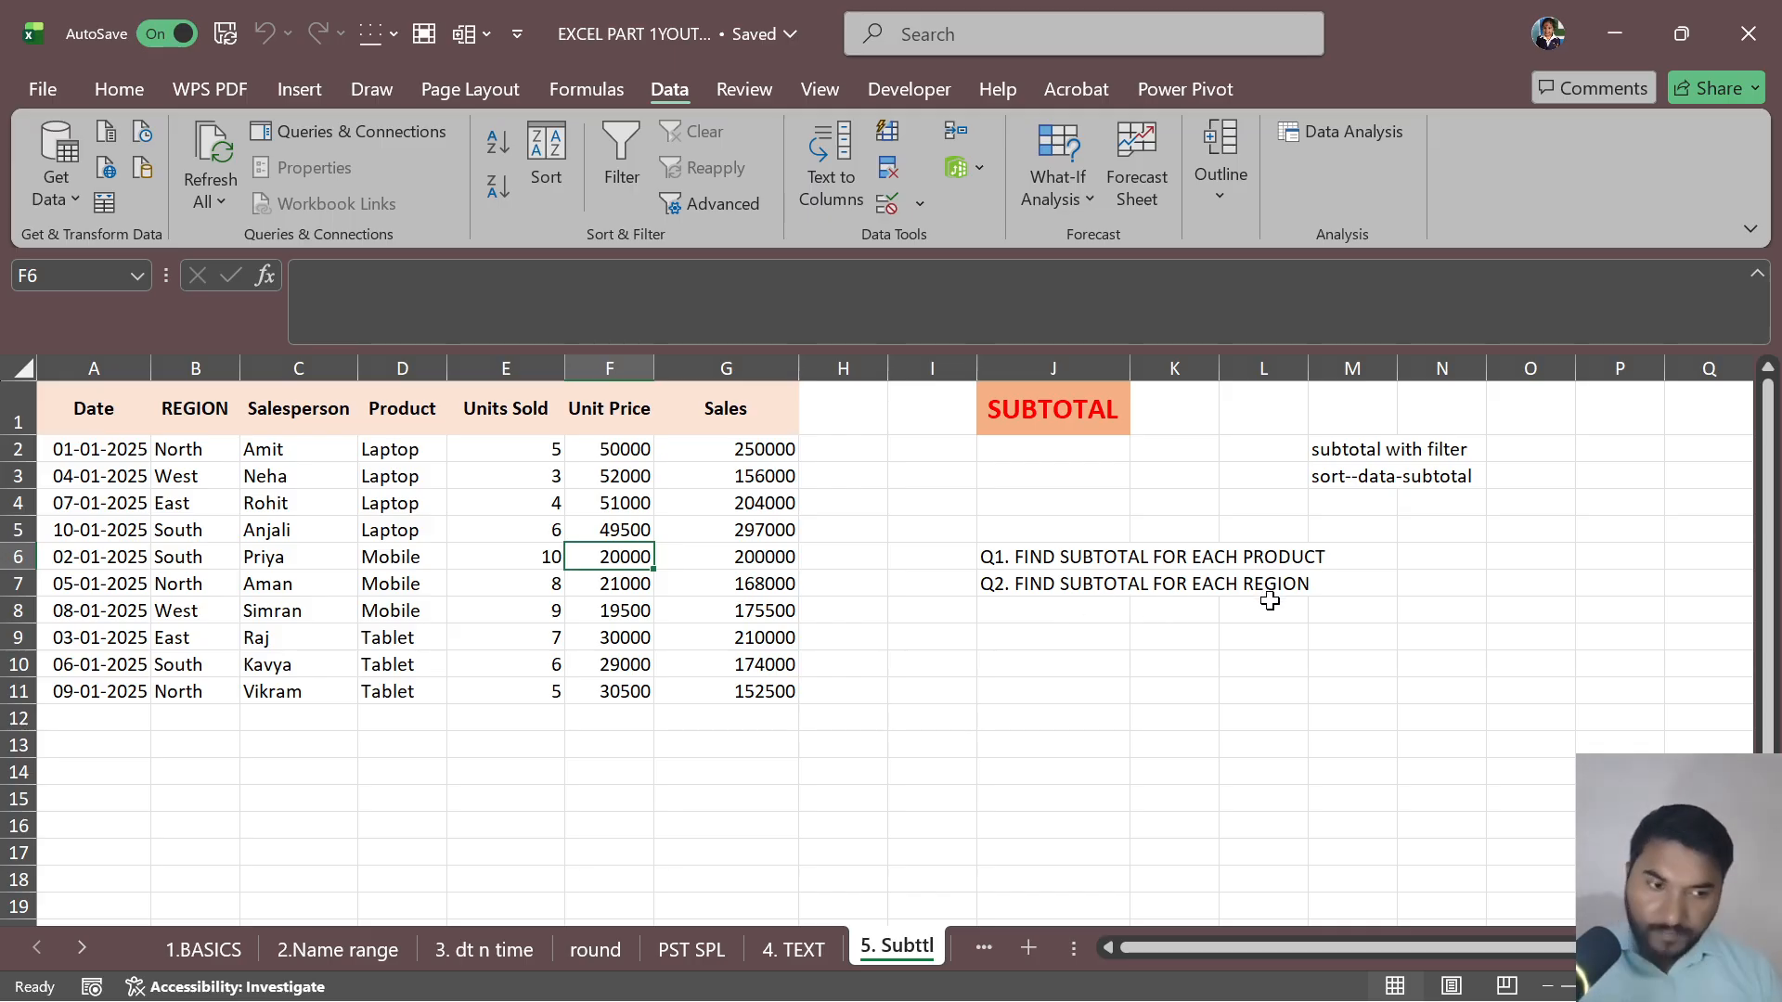
- Sort the table by REGION in ascending order and check the region groups
left_click(182, 529)
left_click(184, 408)
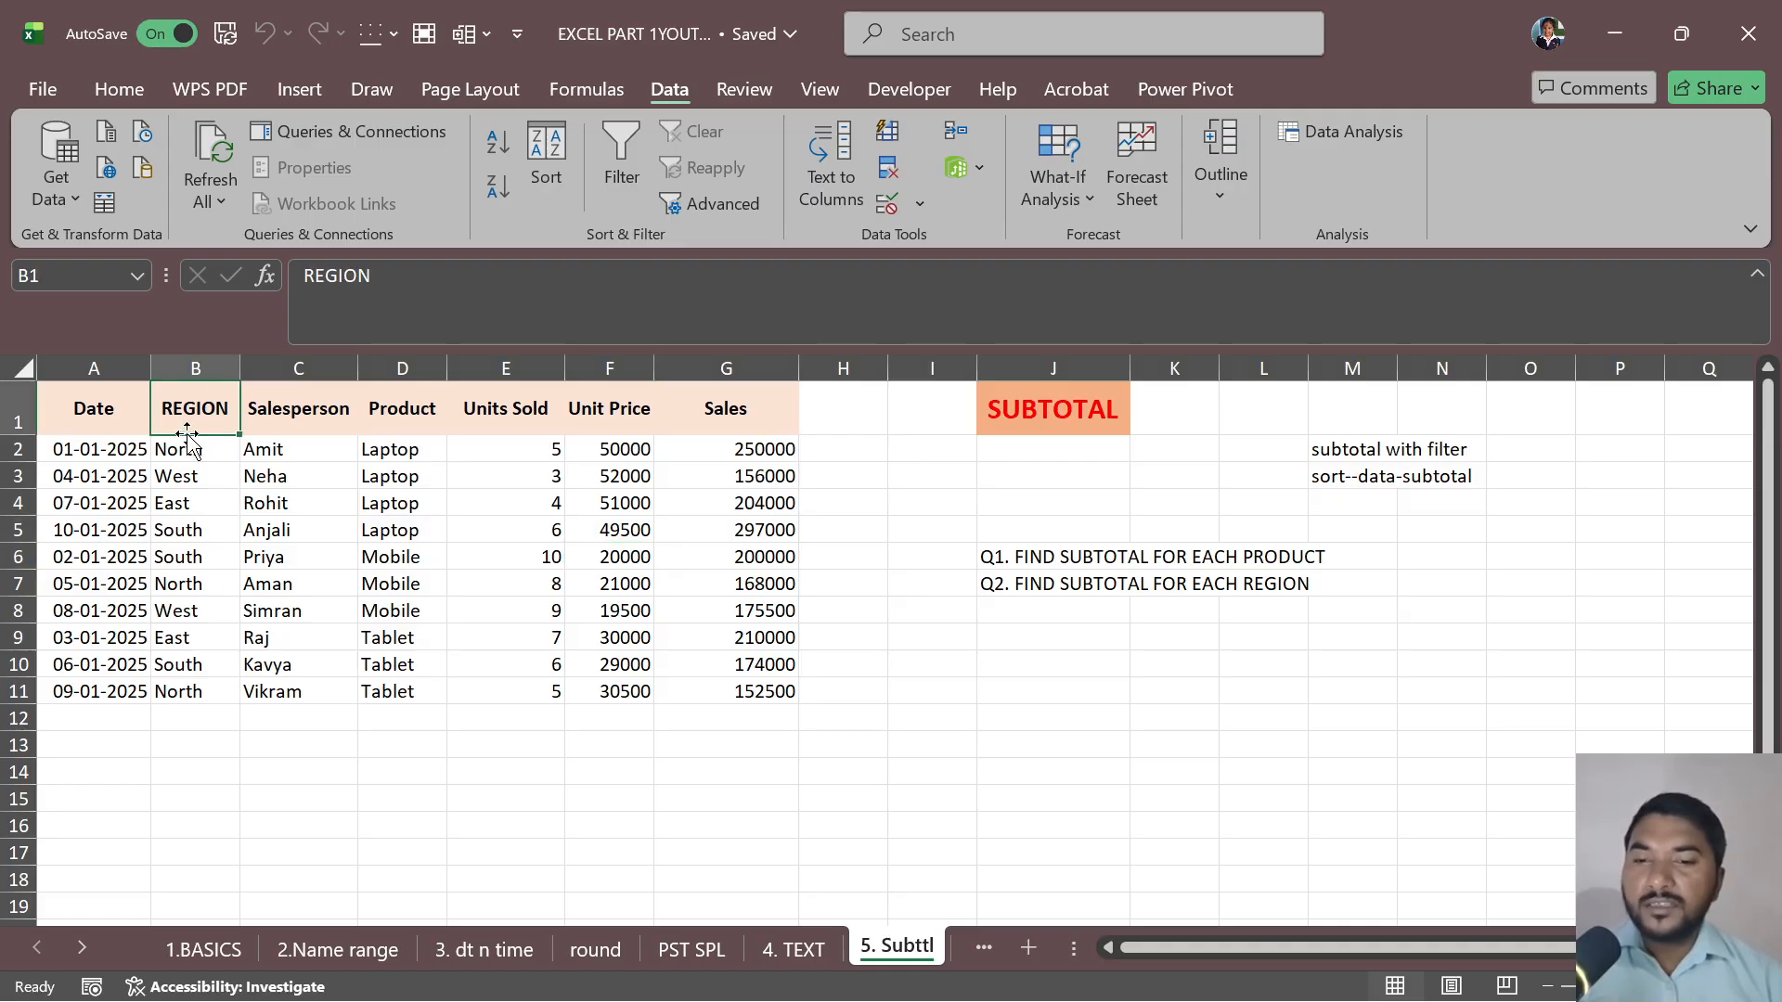
left_click(190, 479)
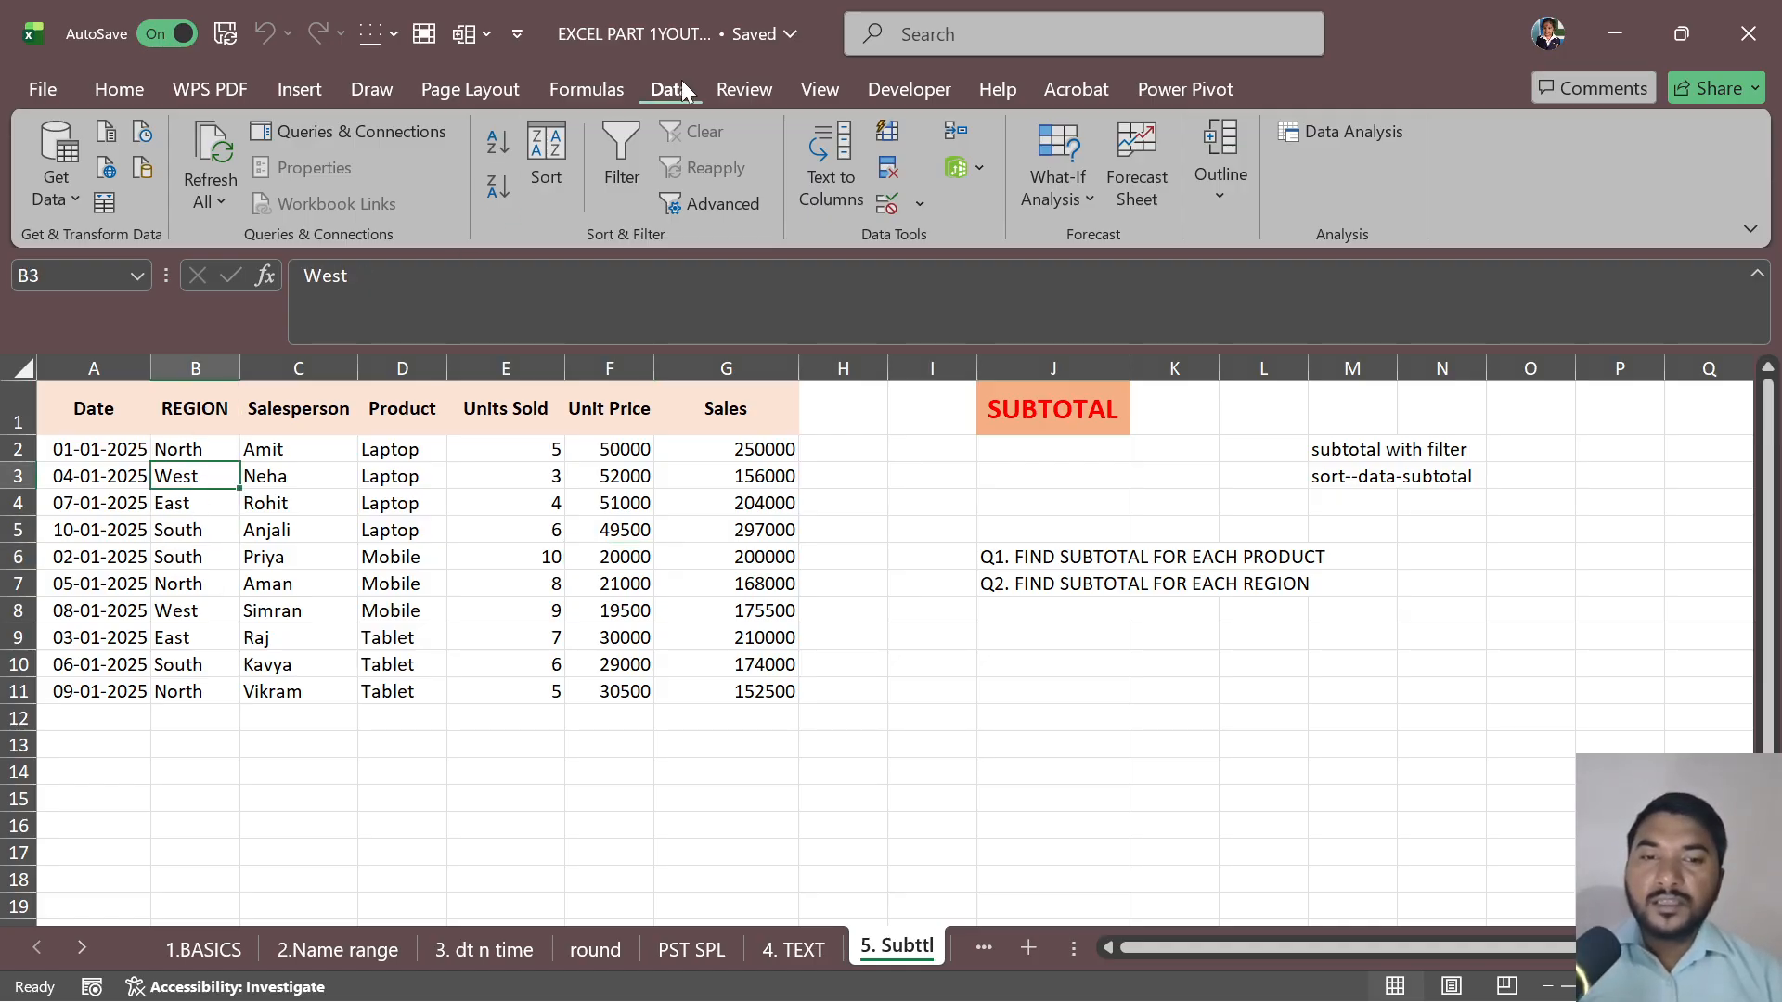
left_click(492, 143)
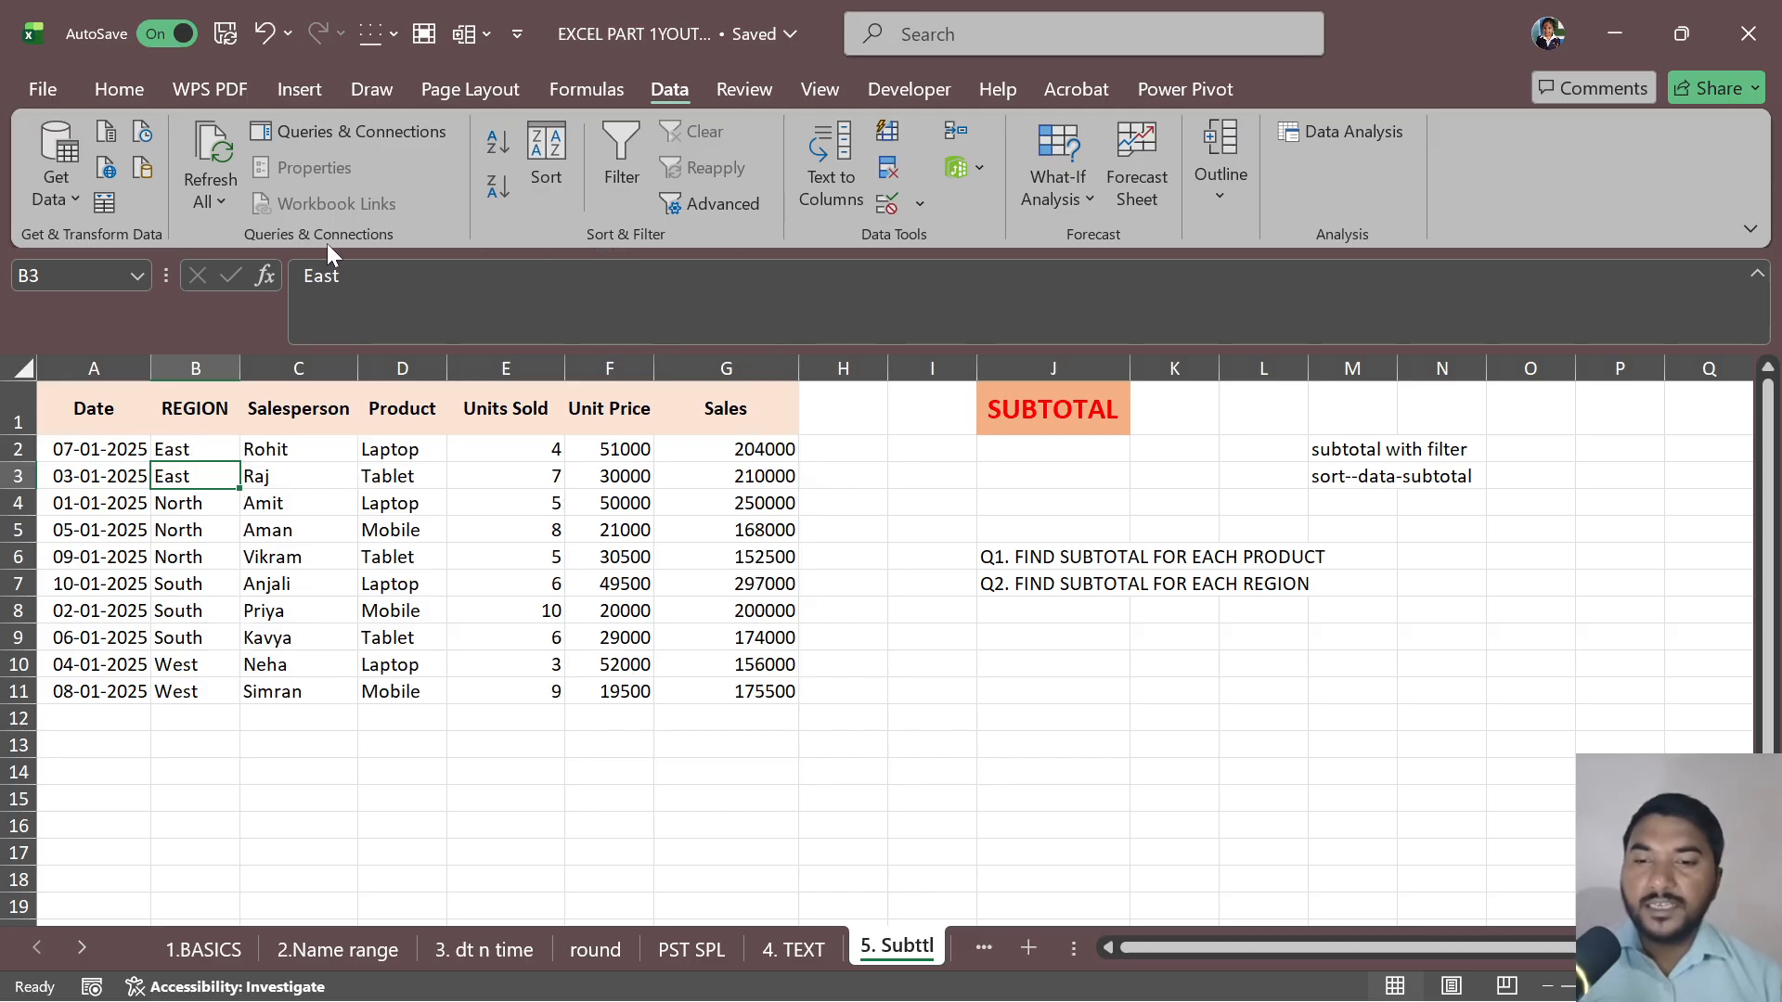
left_click_drag(191, 448, 190, 629)
left_click_drag(185, 664, 184, 692)
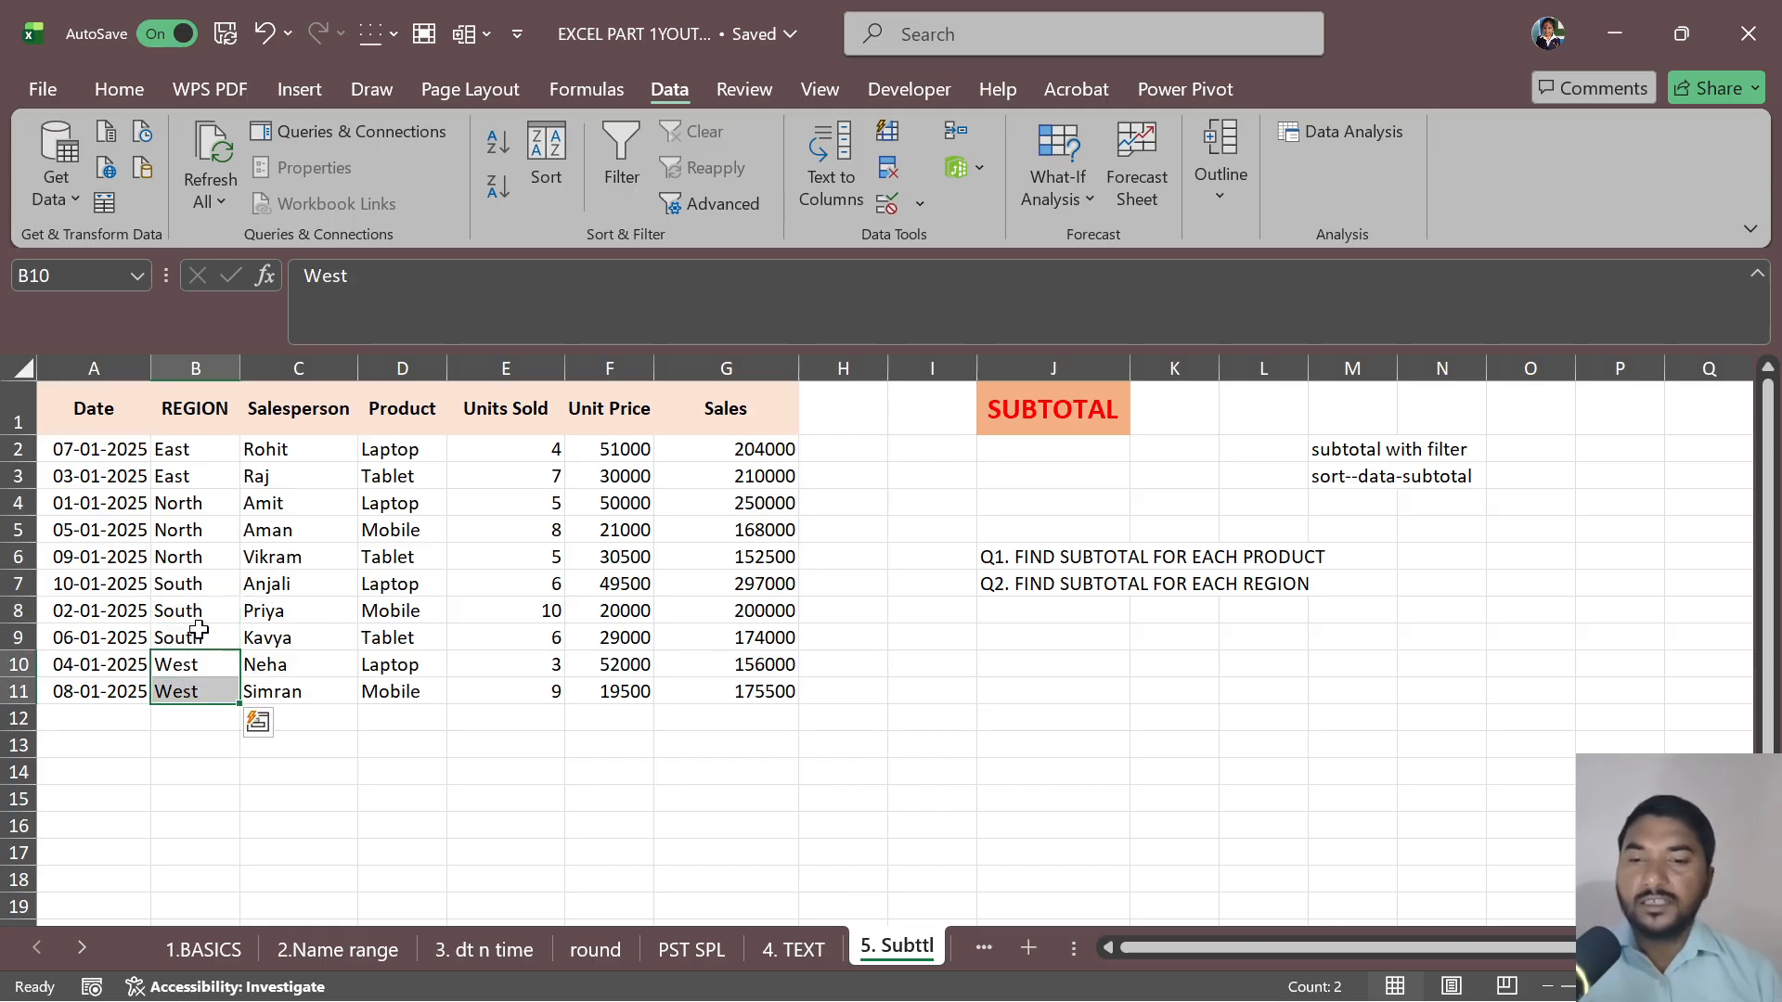
- Add subtotals to the table at each change in REGION, using the Sum function on Sales
left_click(189, 478)
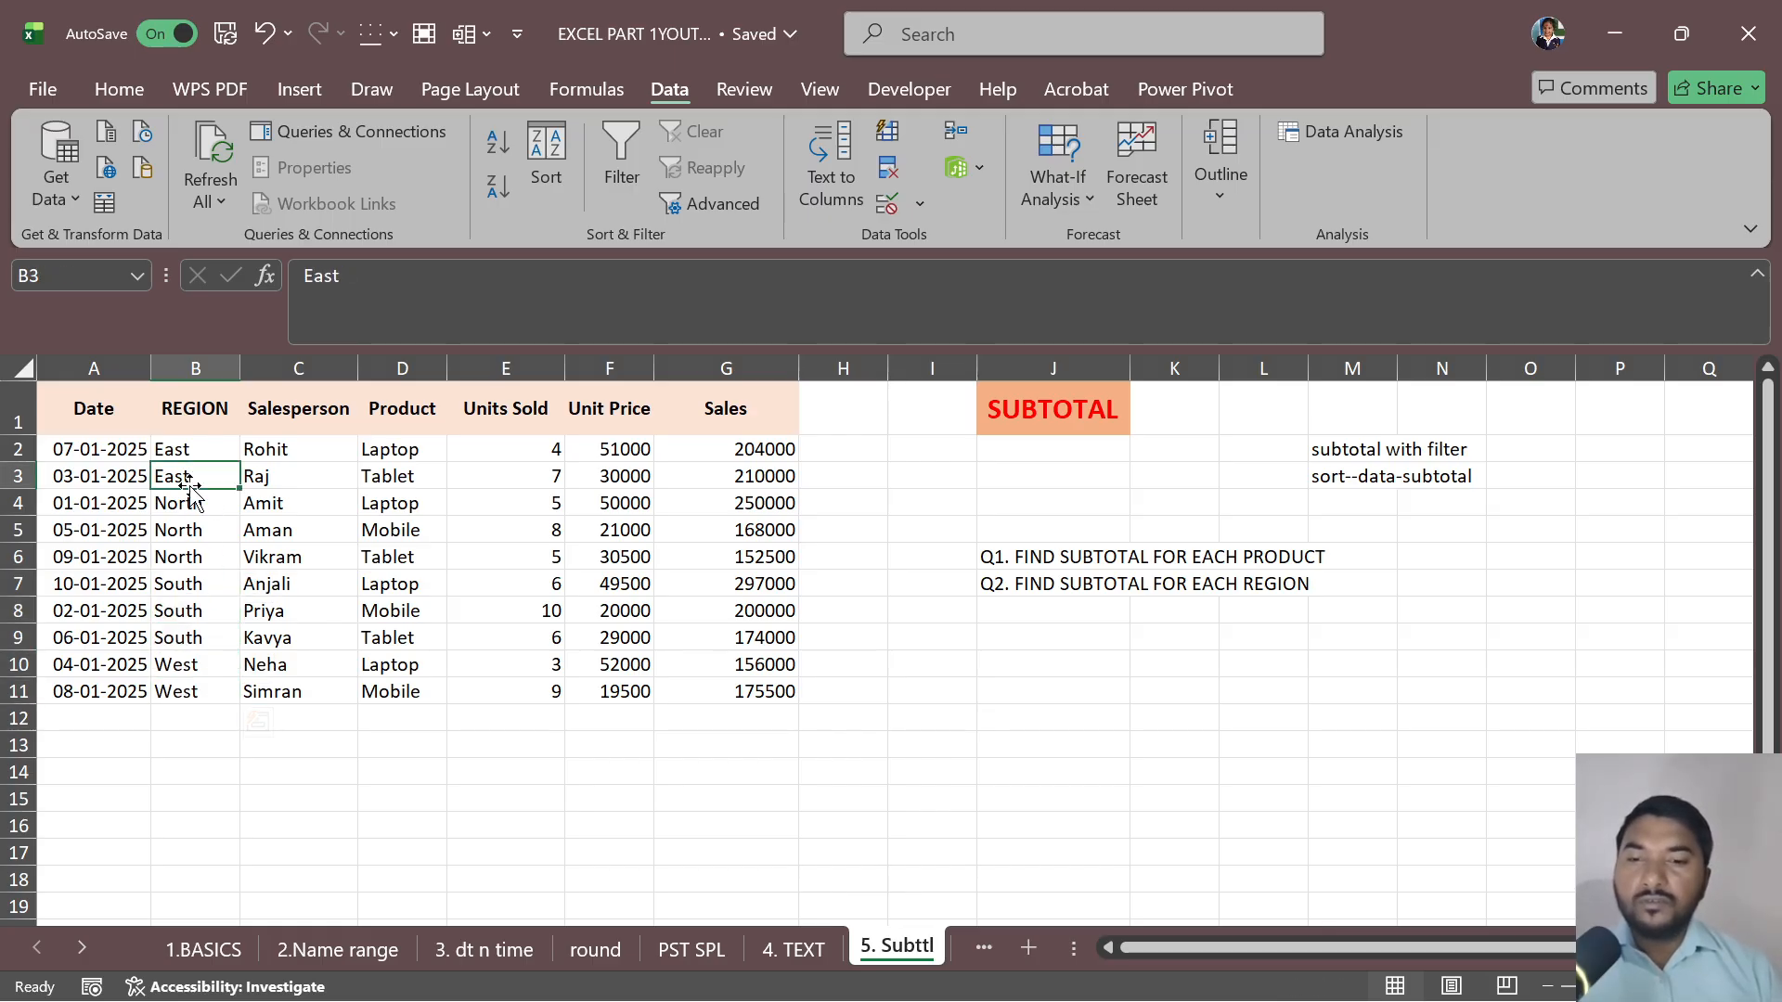
left_click(1219, 193)
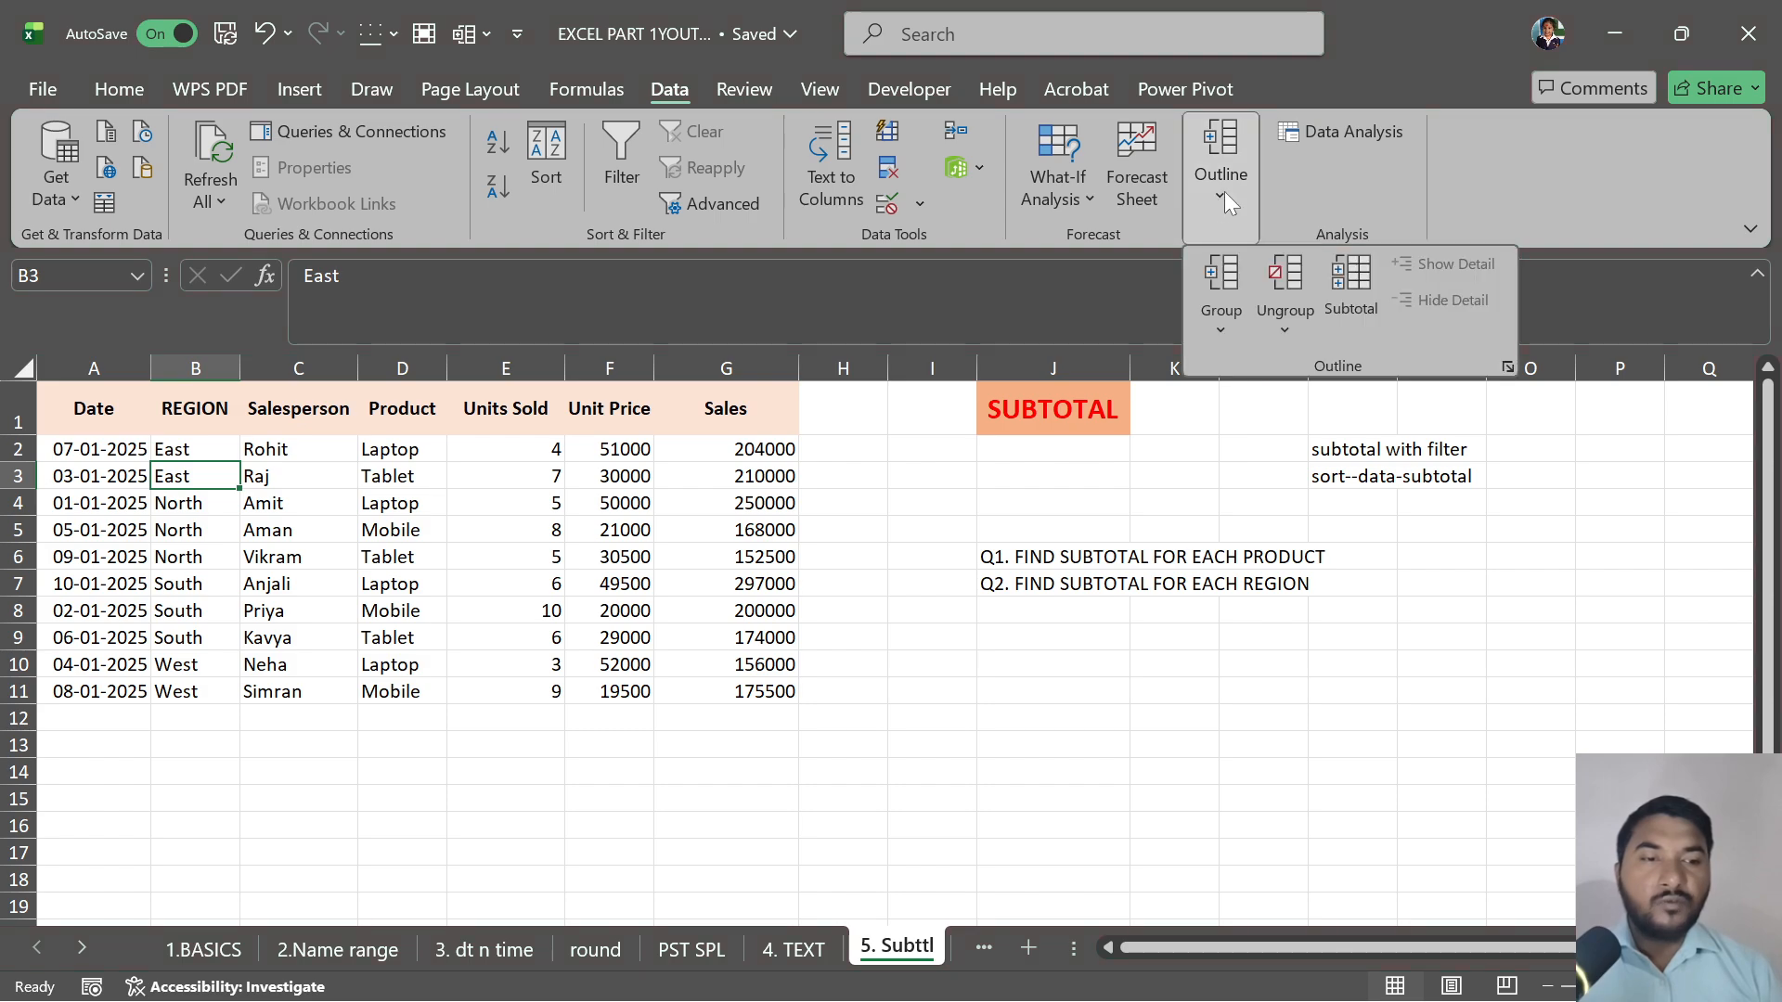
left_click(1351, 290)
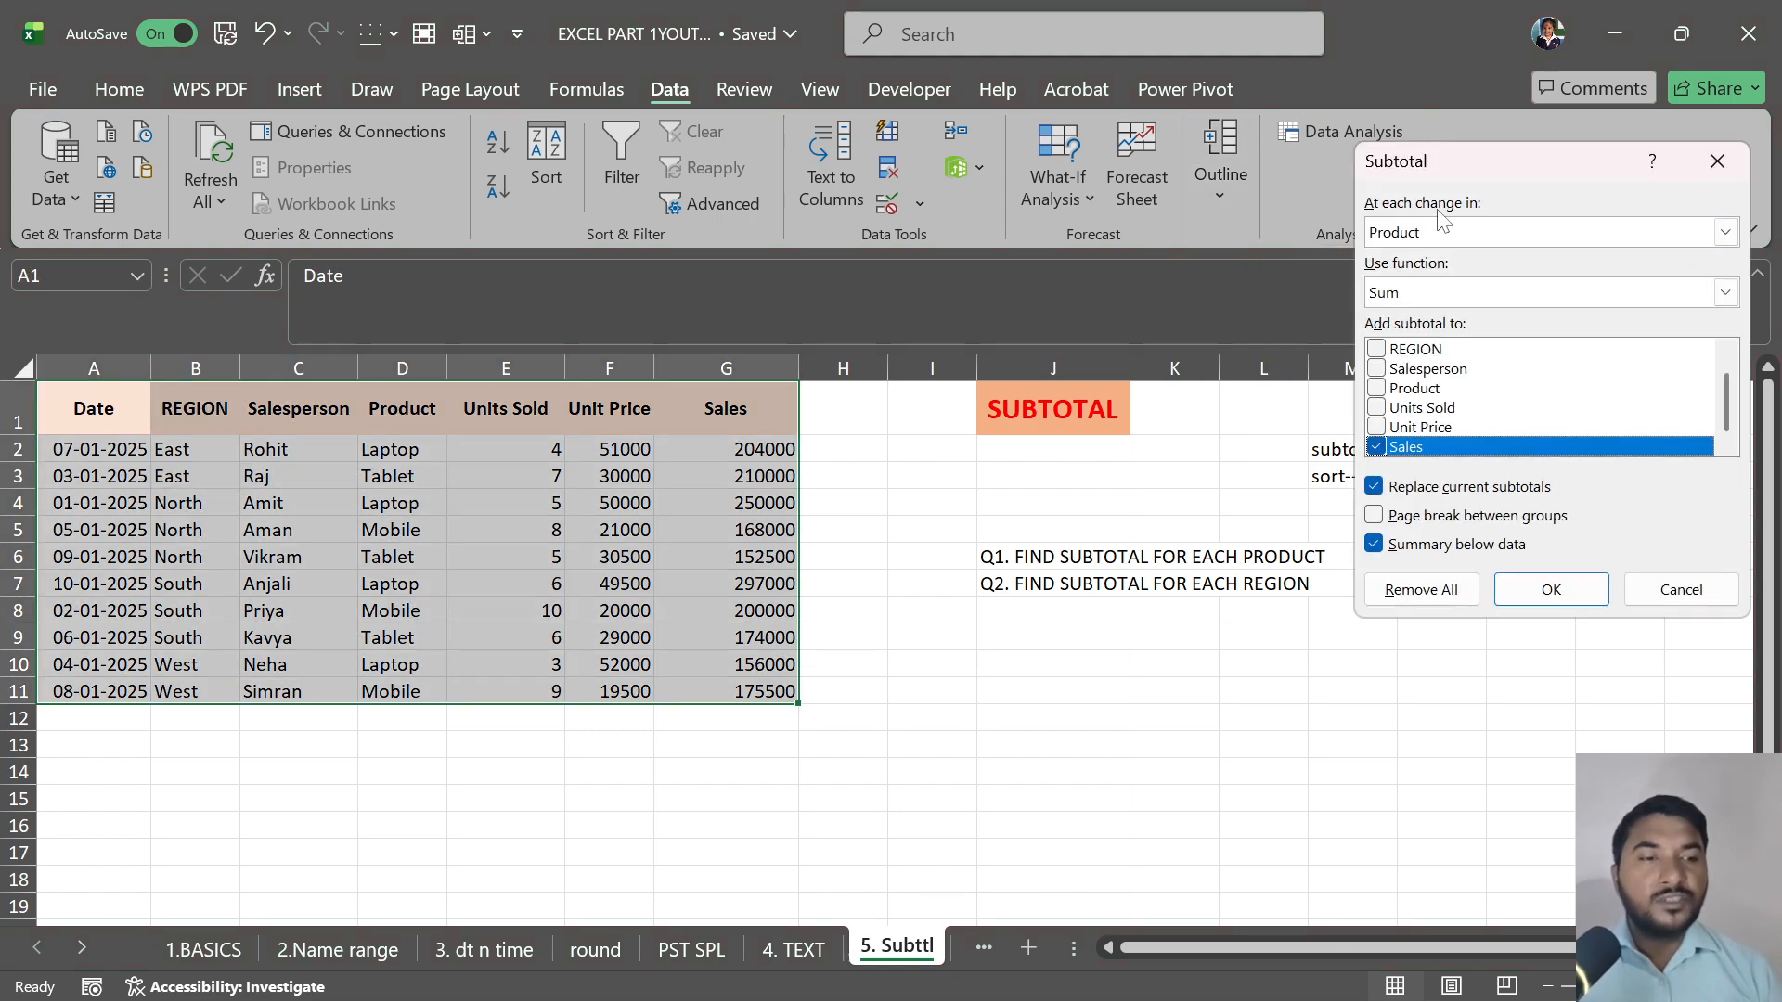
left_click(1433, 243)
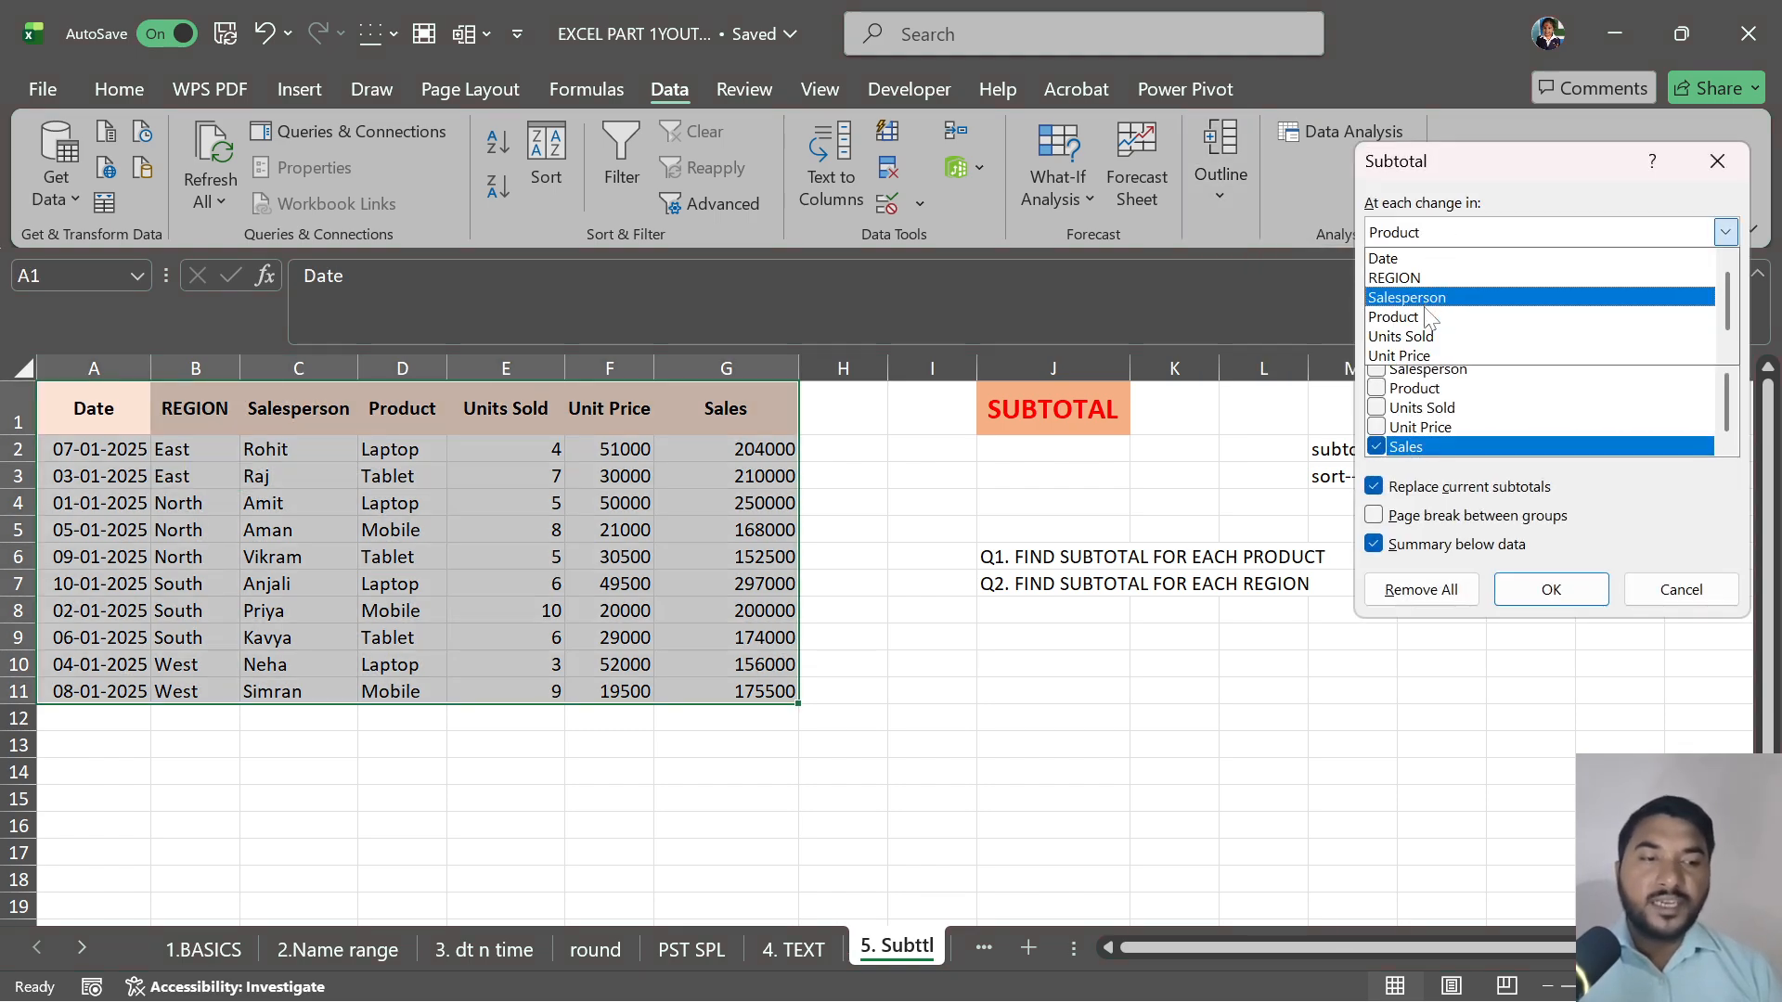
left_click(1420, 271)
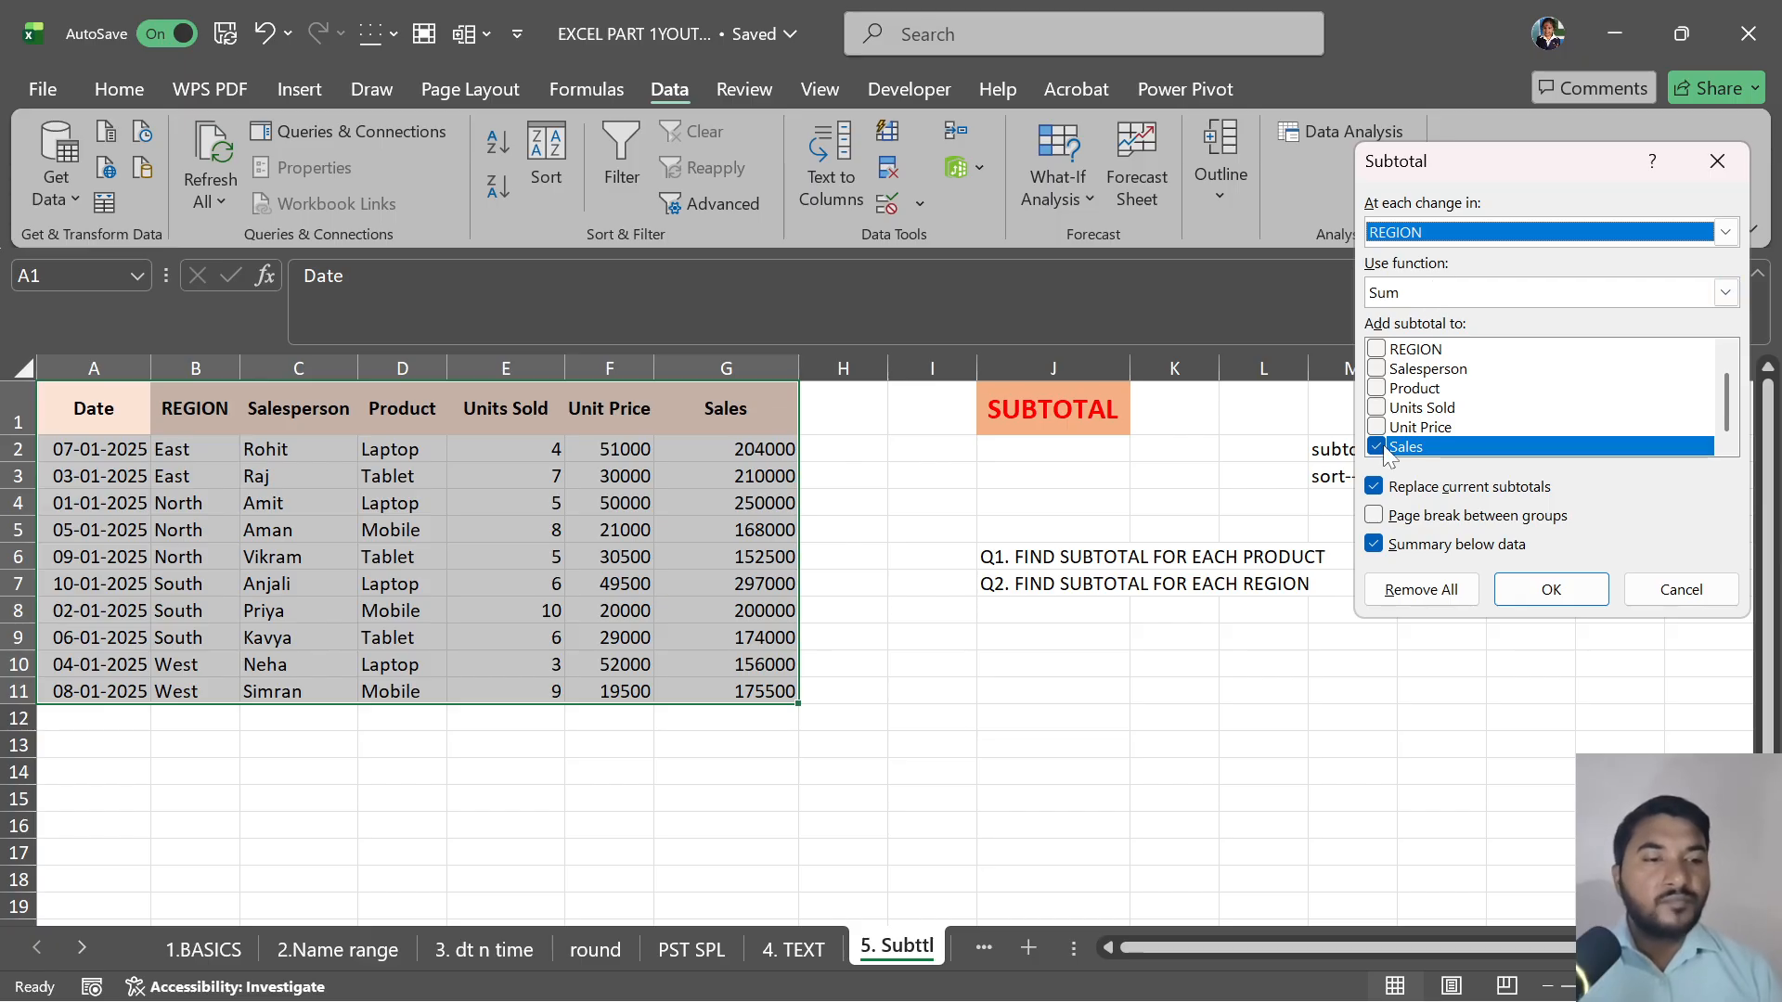
left_click(1510, 594)
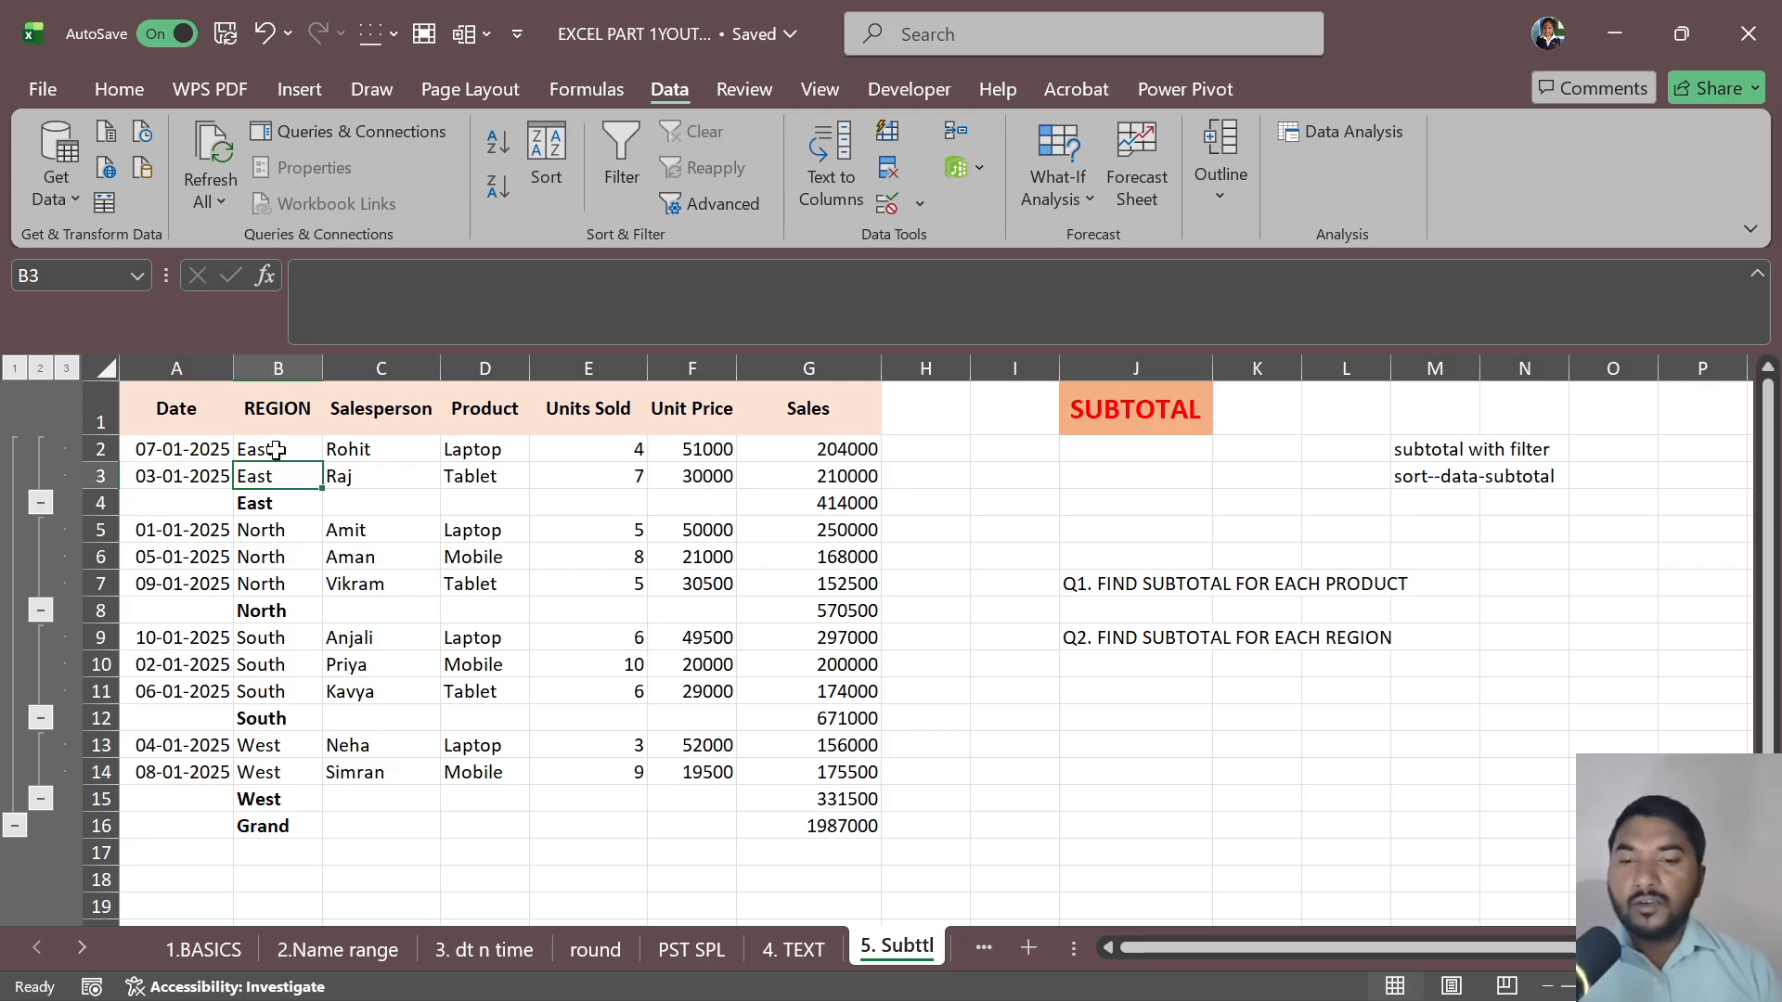
- Examine the East, North, South and West rows with their subtotals, and the grand total formula in cell G16
left_click_drag(276, 451, 868, 505)
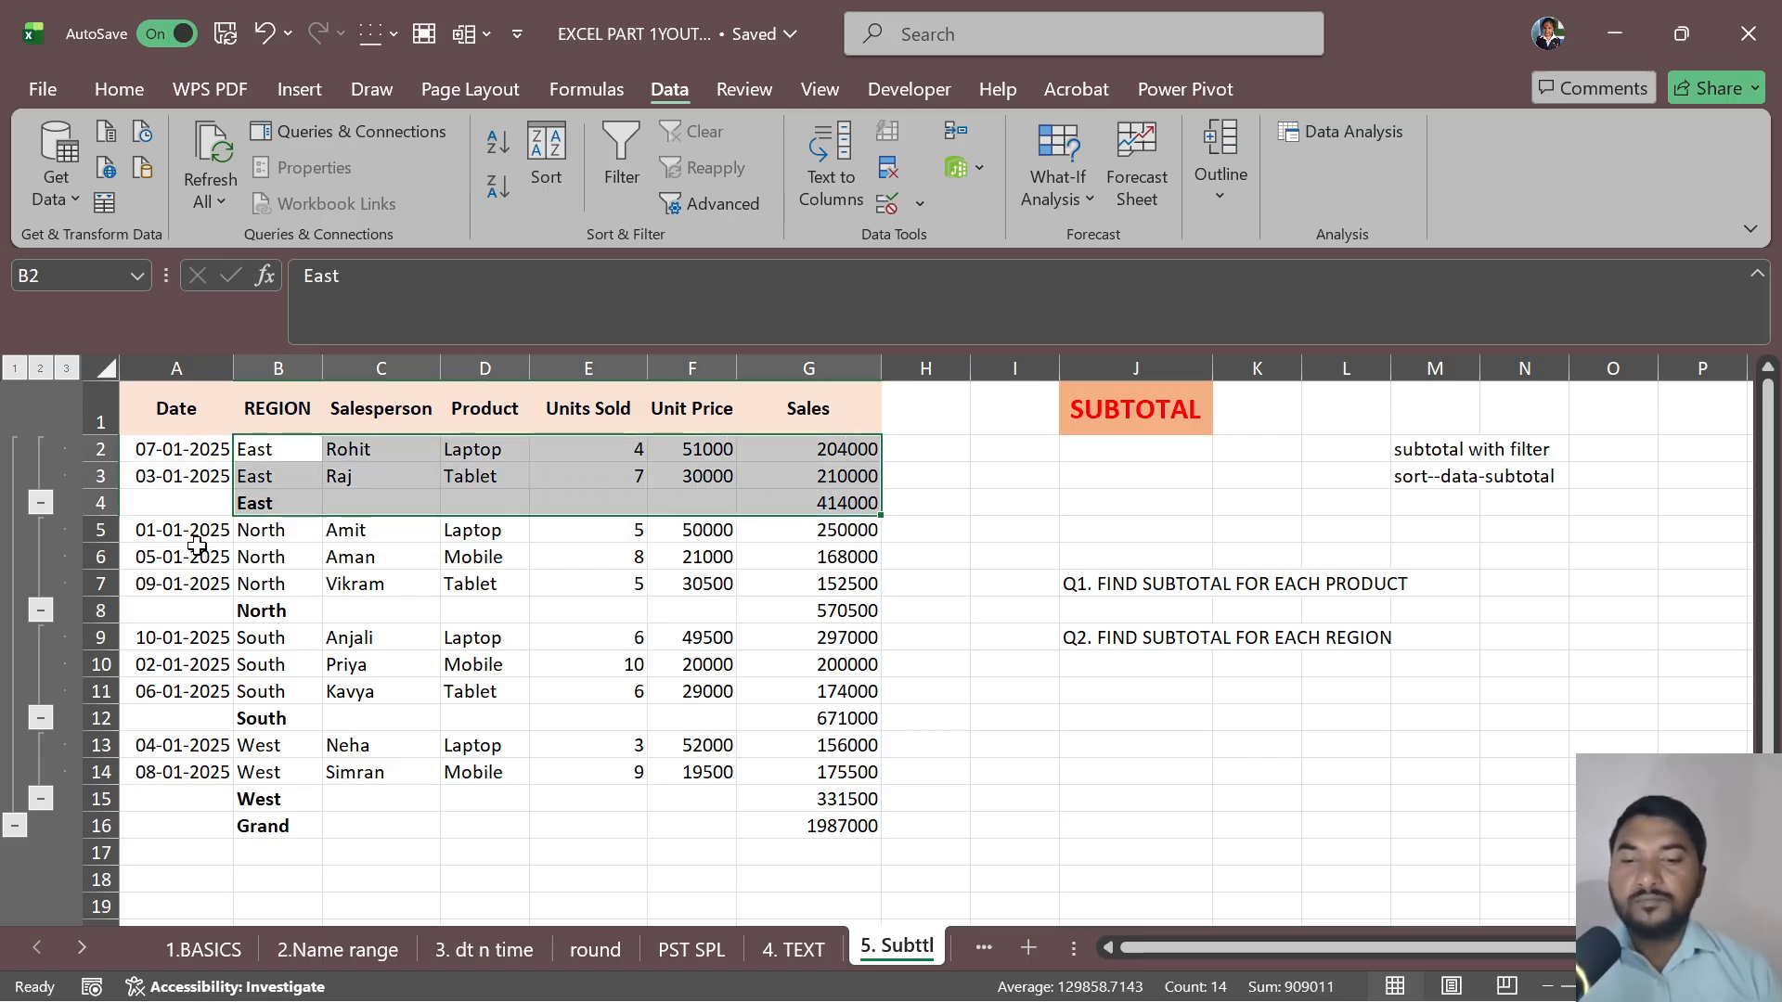
left_click_drag(250, 531, 867, 612)
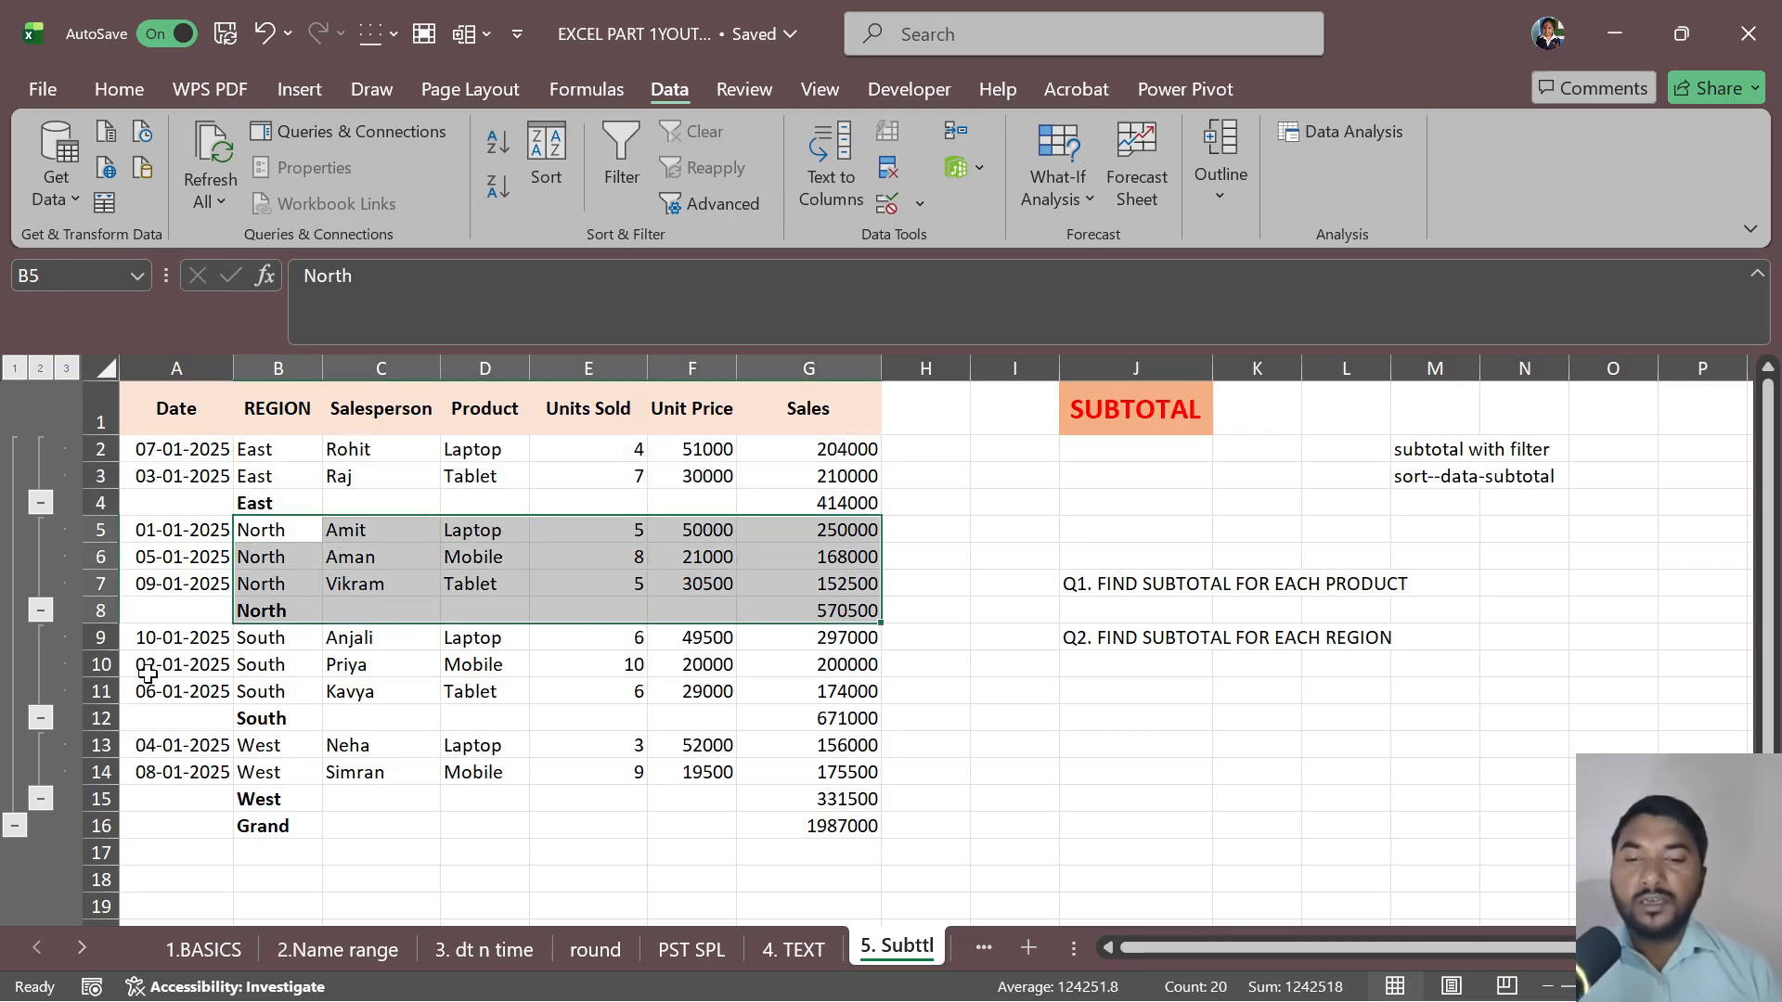
left_click_drag(265, 638, 848, 716)
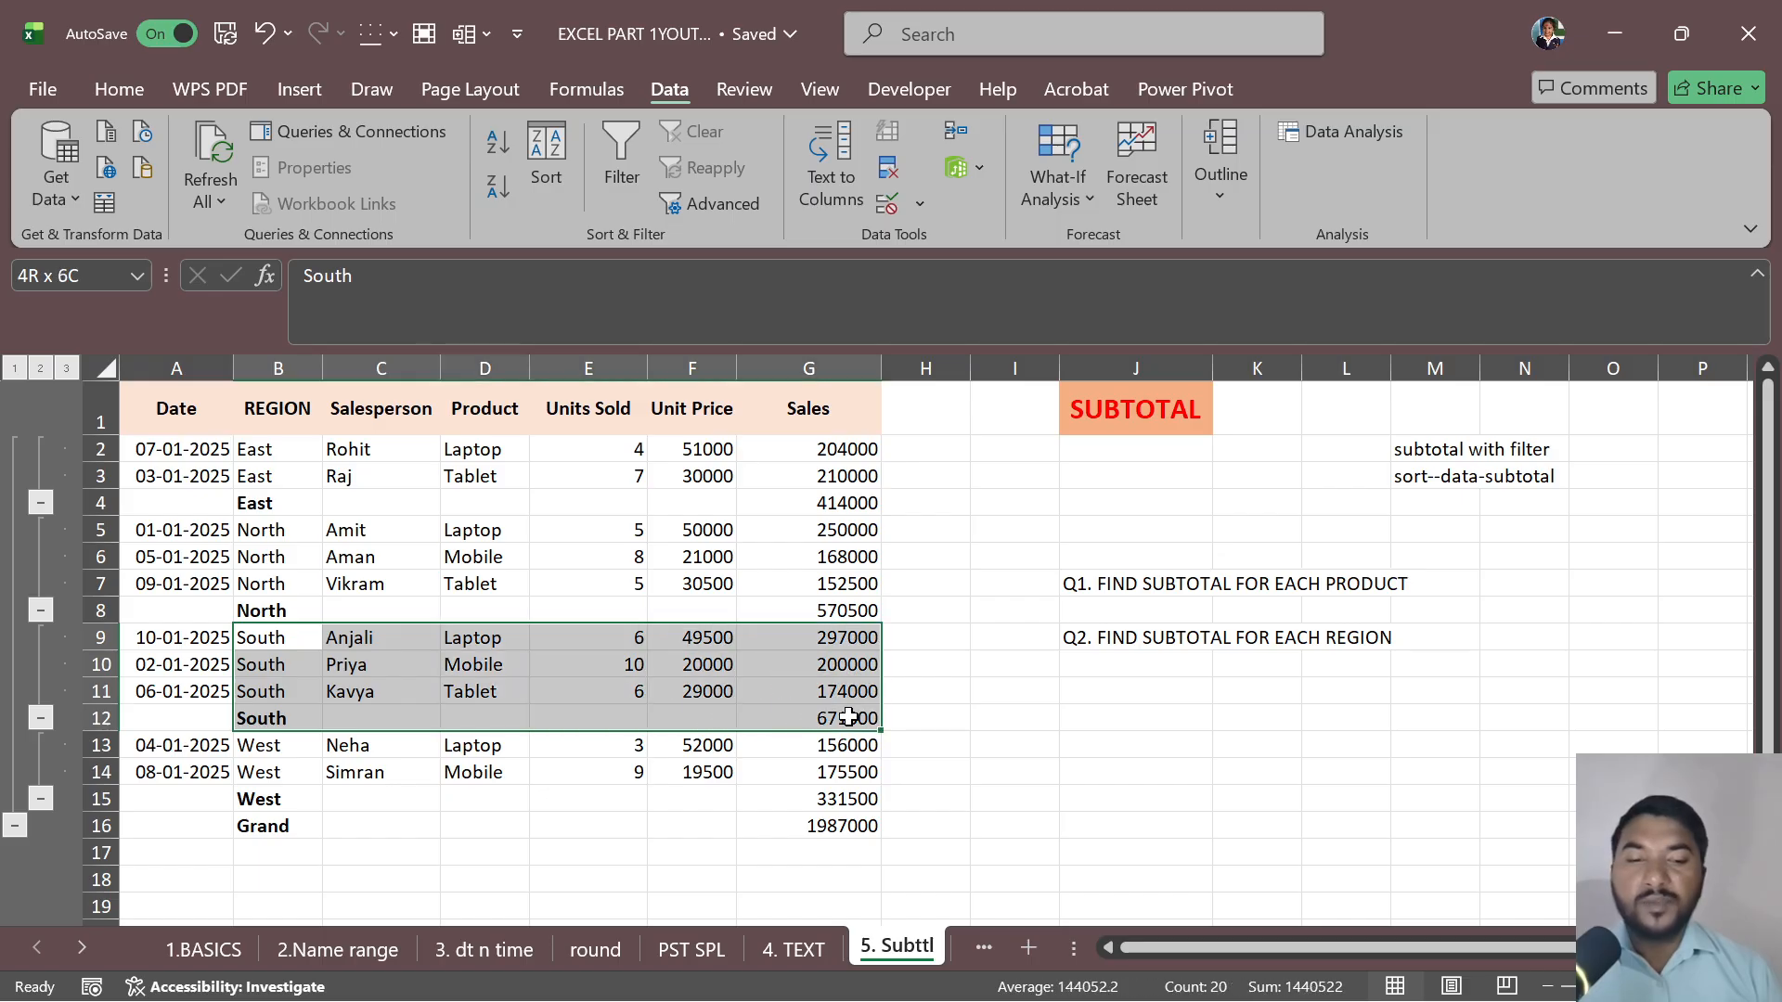
left_click_drag(255, 745, 803, 789)
left_click(832, 830)
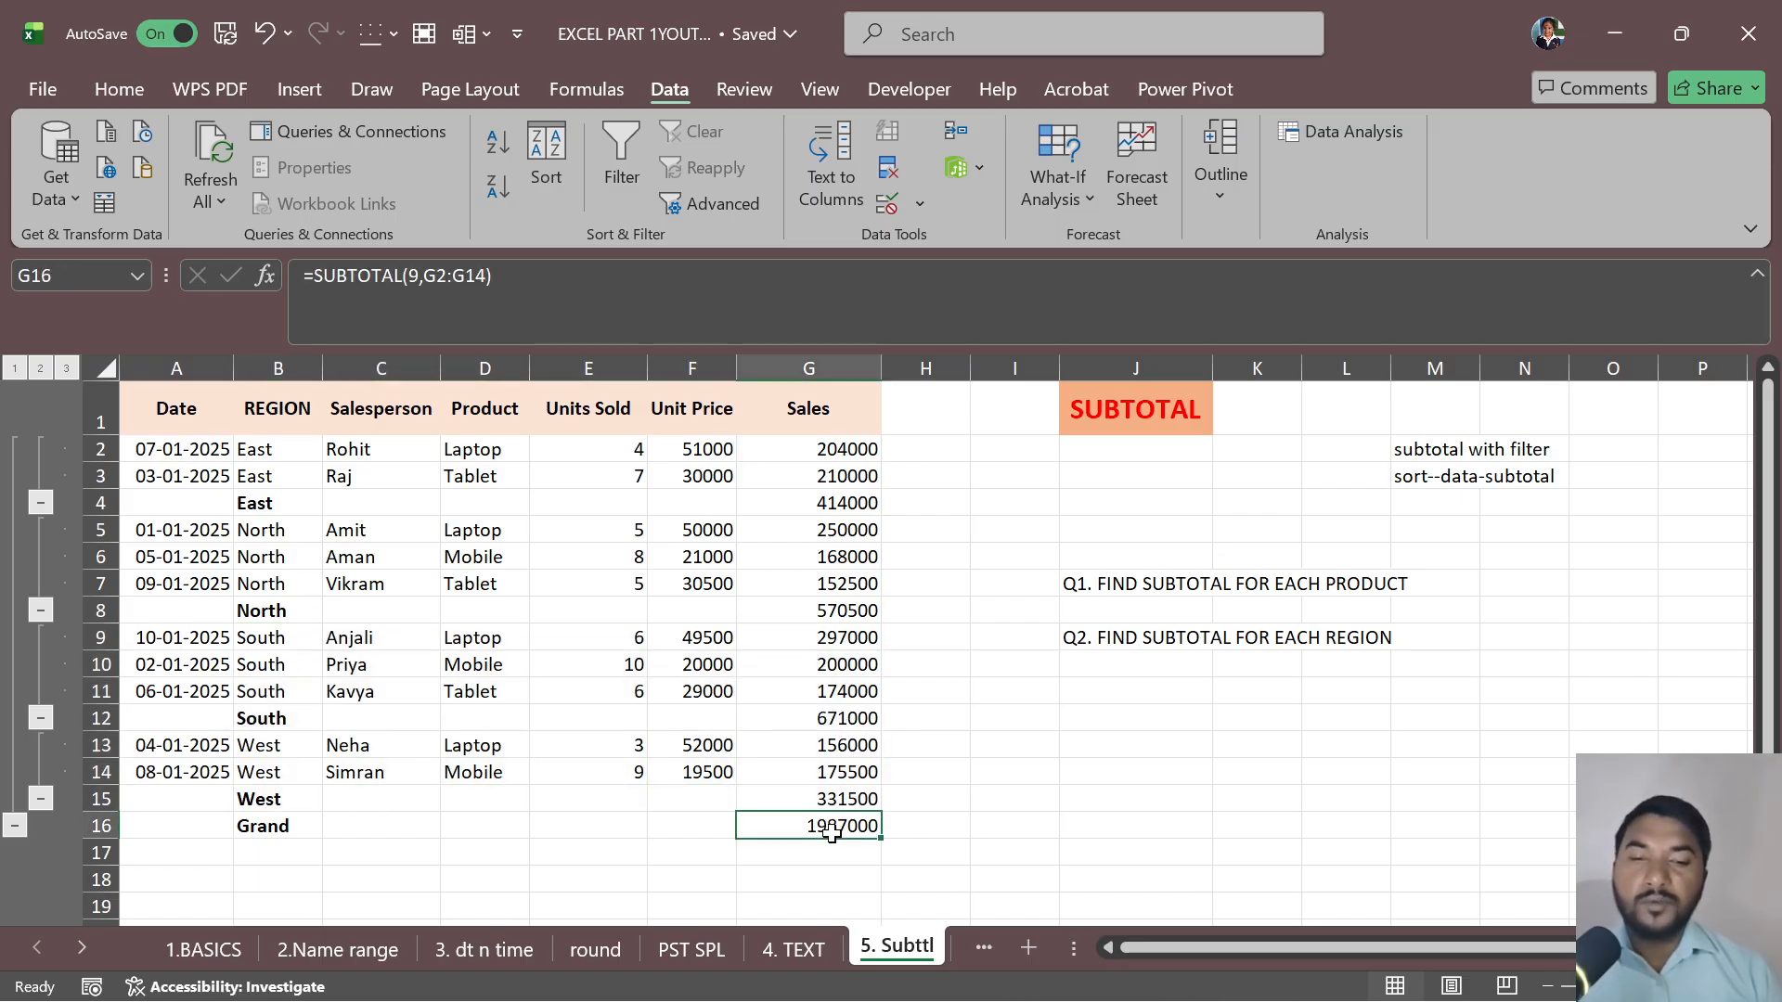
- View the region subtotals at each outline level, expand only the North and West groups, and show all detail rows again
left_click(14, 368)
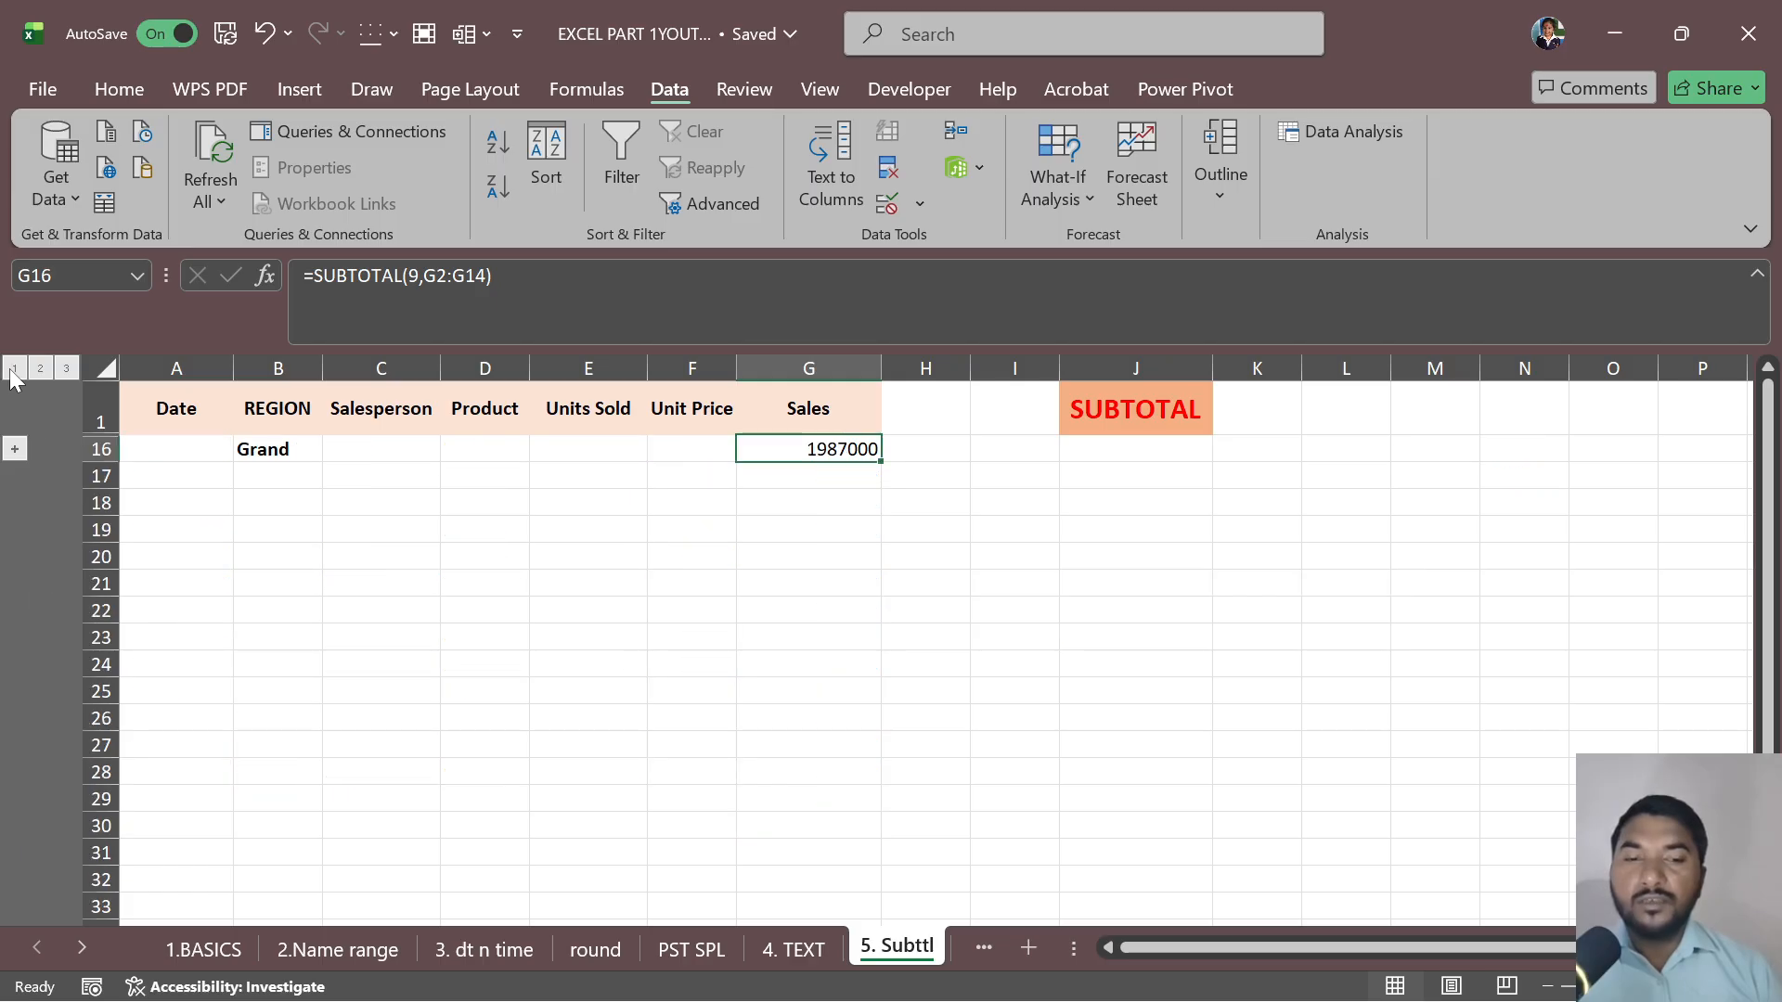
left_click(47, 366)
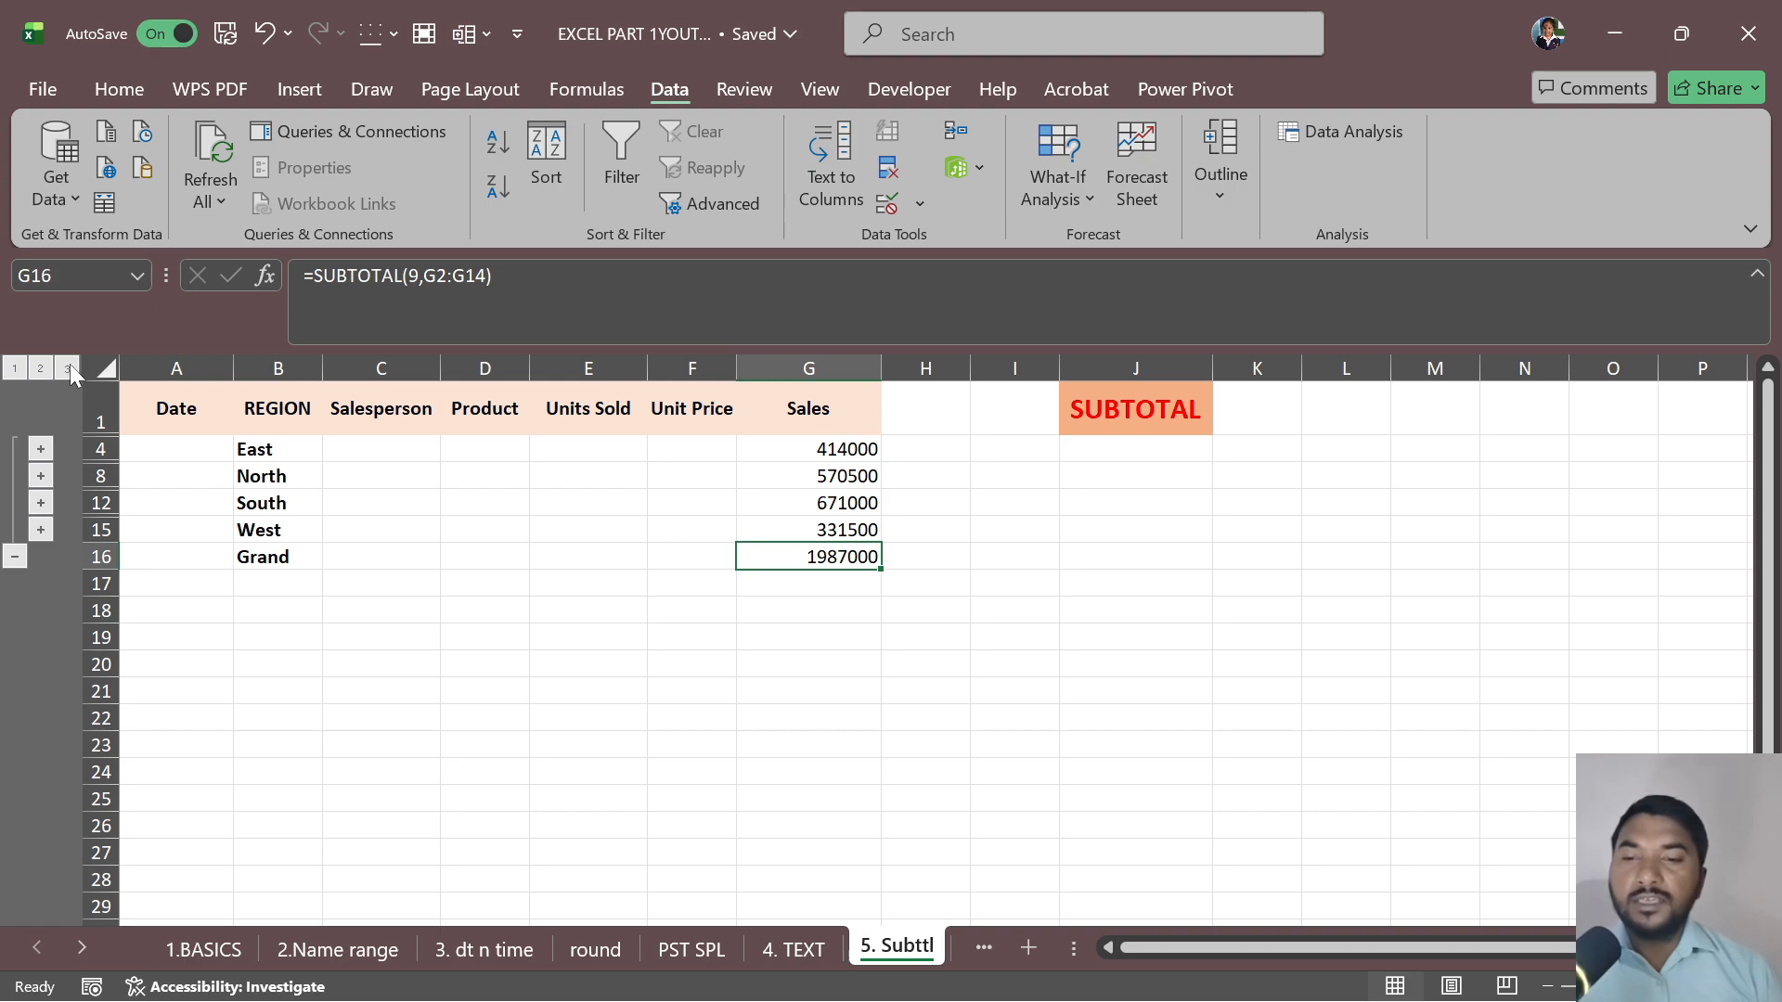
left_click(66, 368)
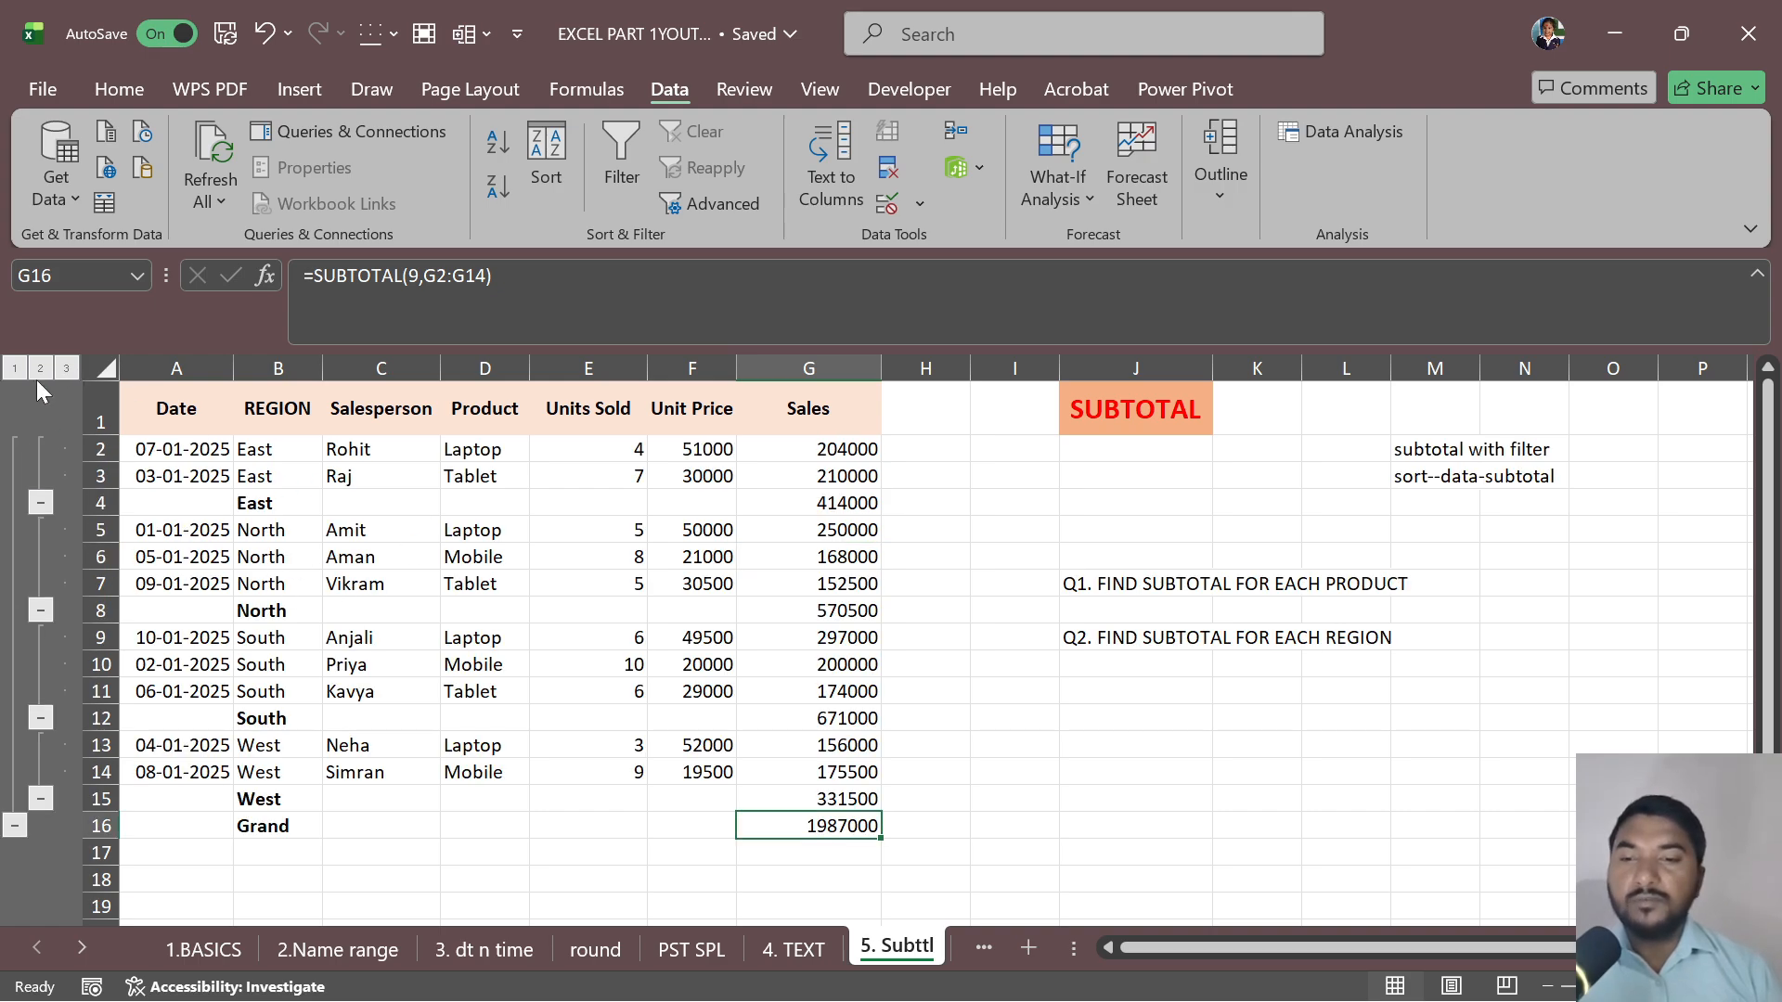
left_click(41, 368)
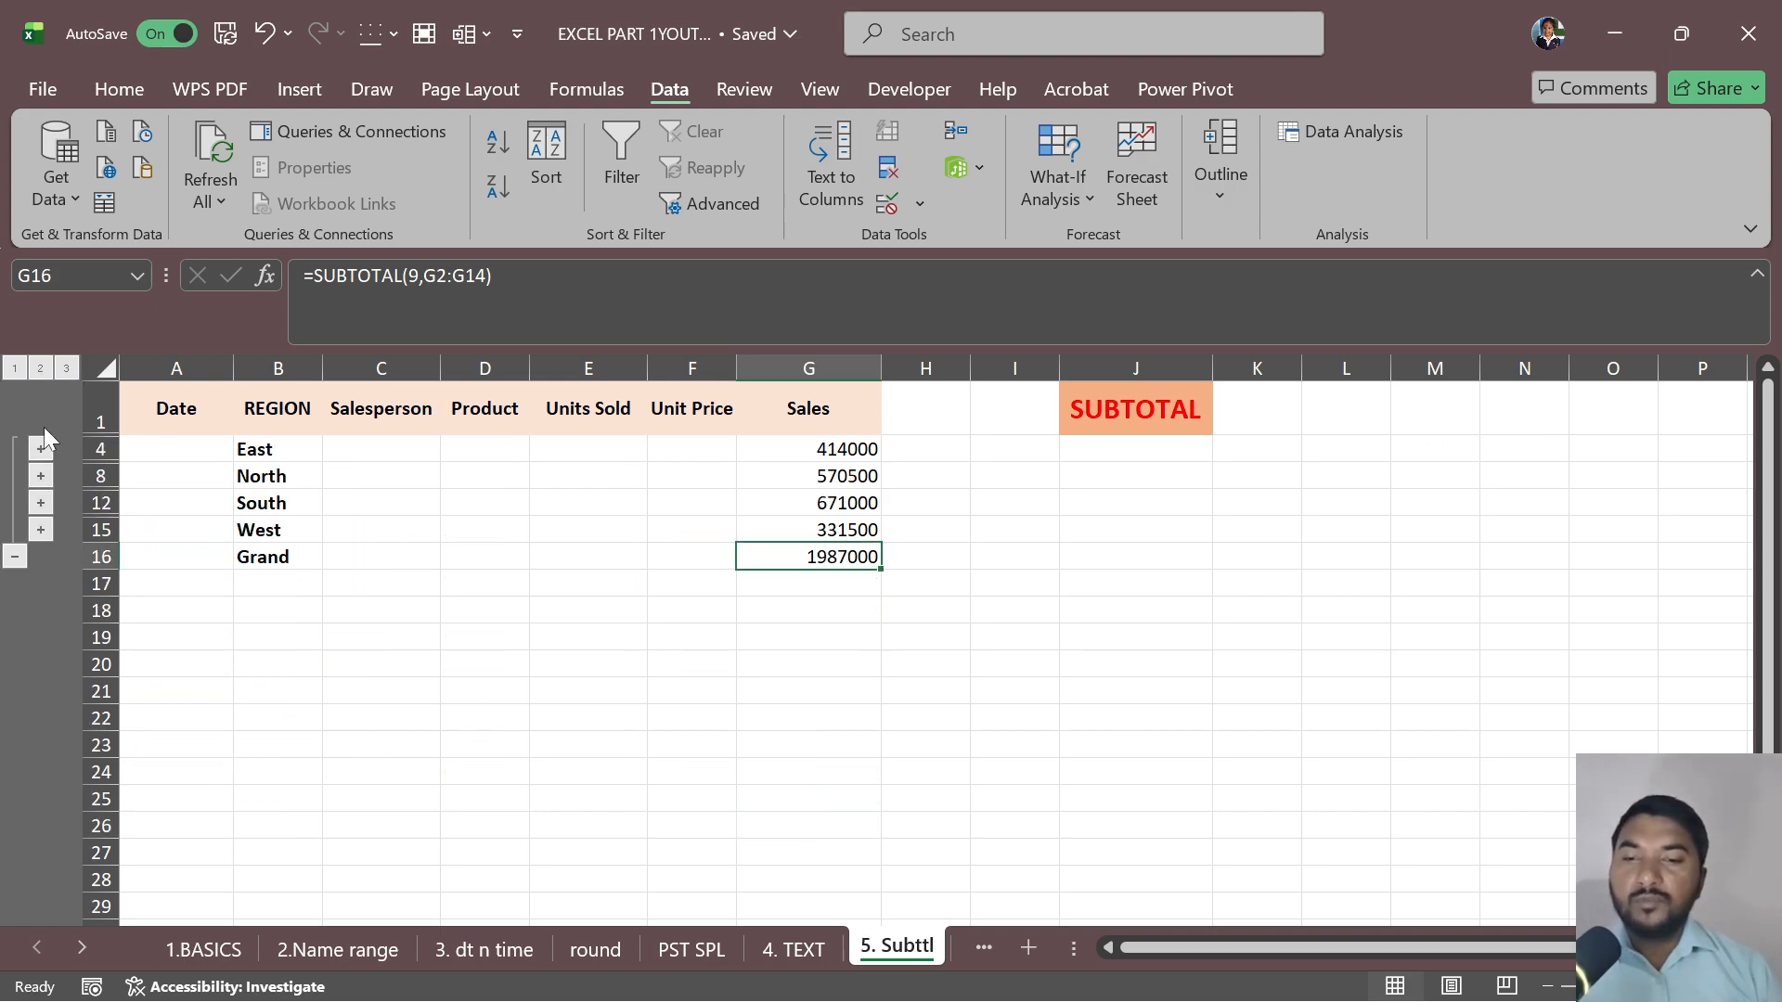
left_click(39, 475)
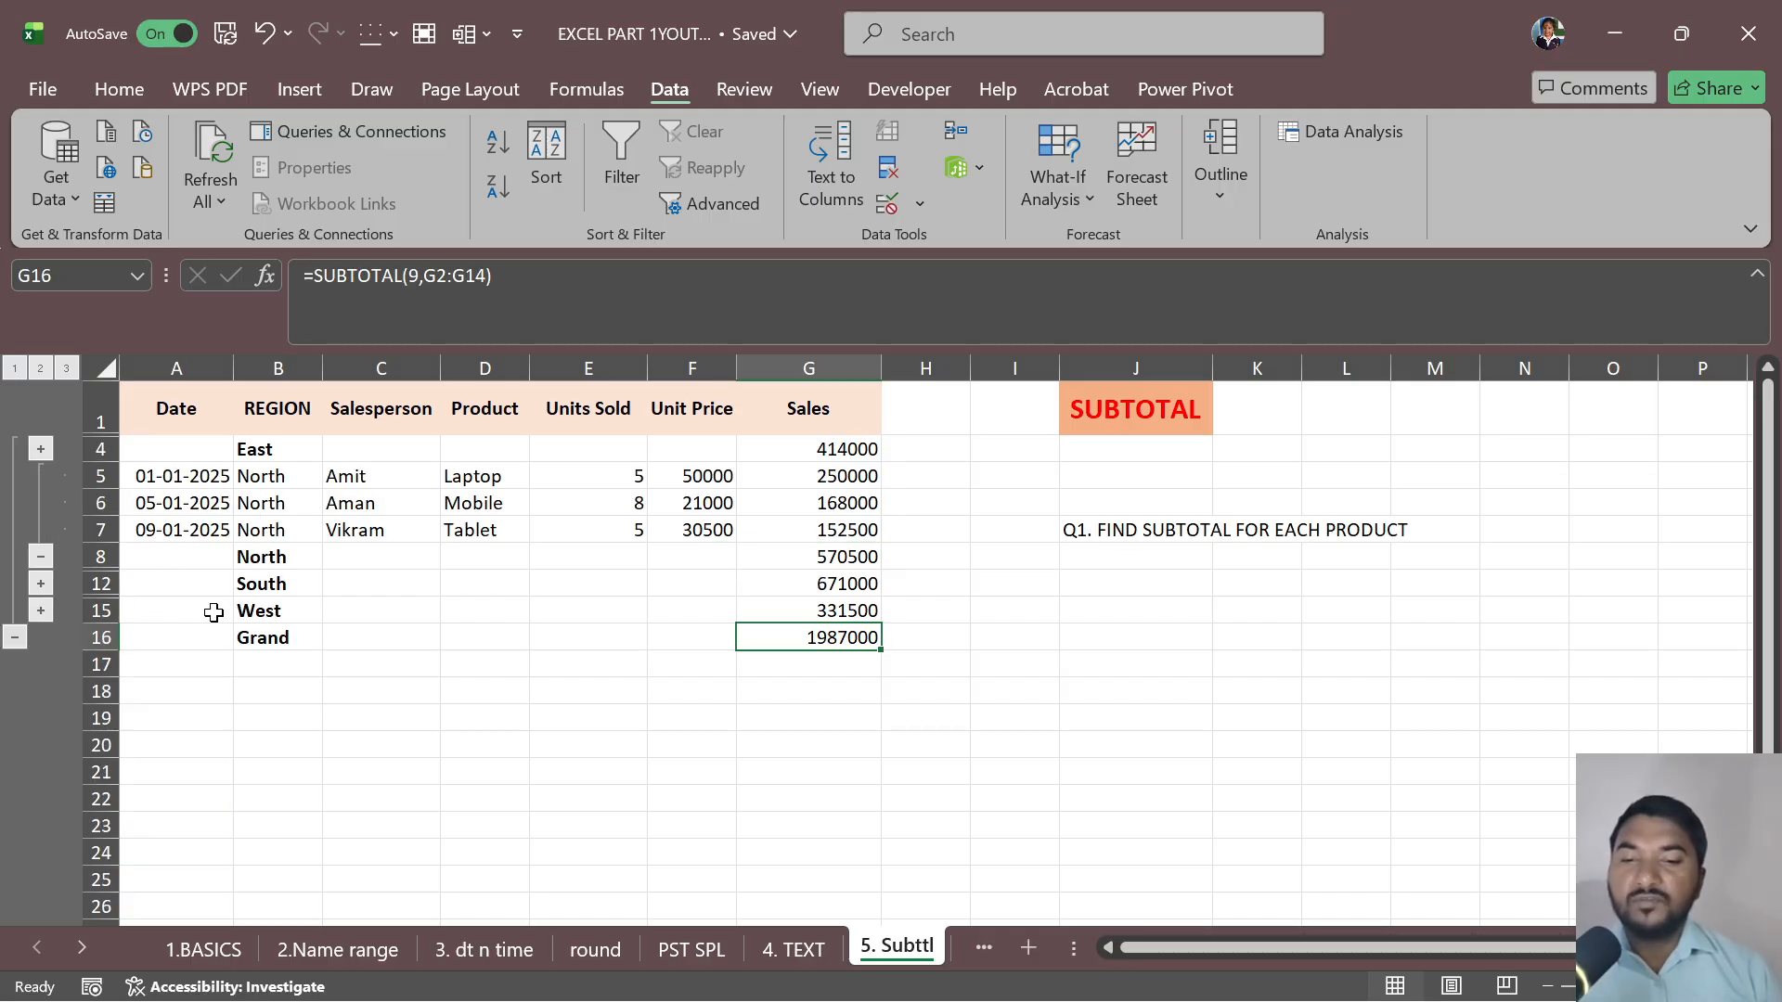
left_click(40, 611)
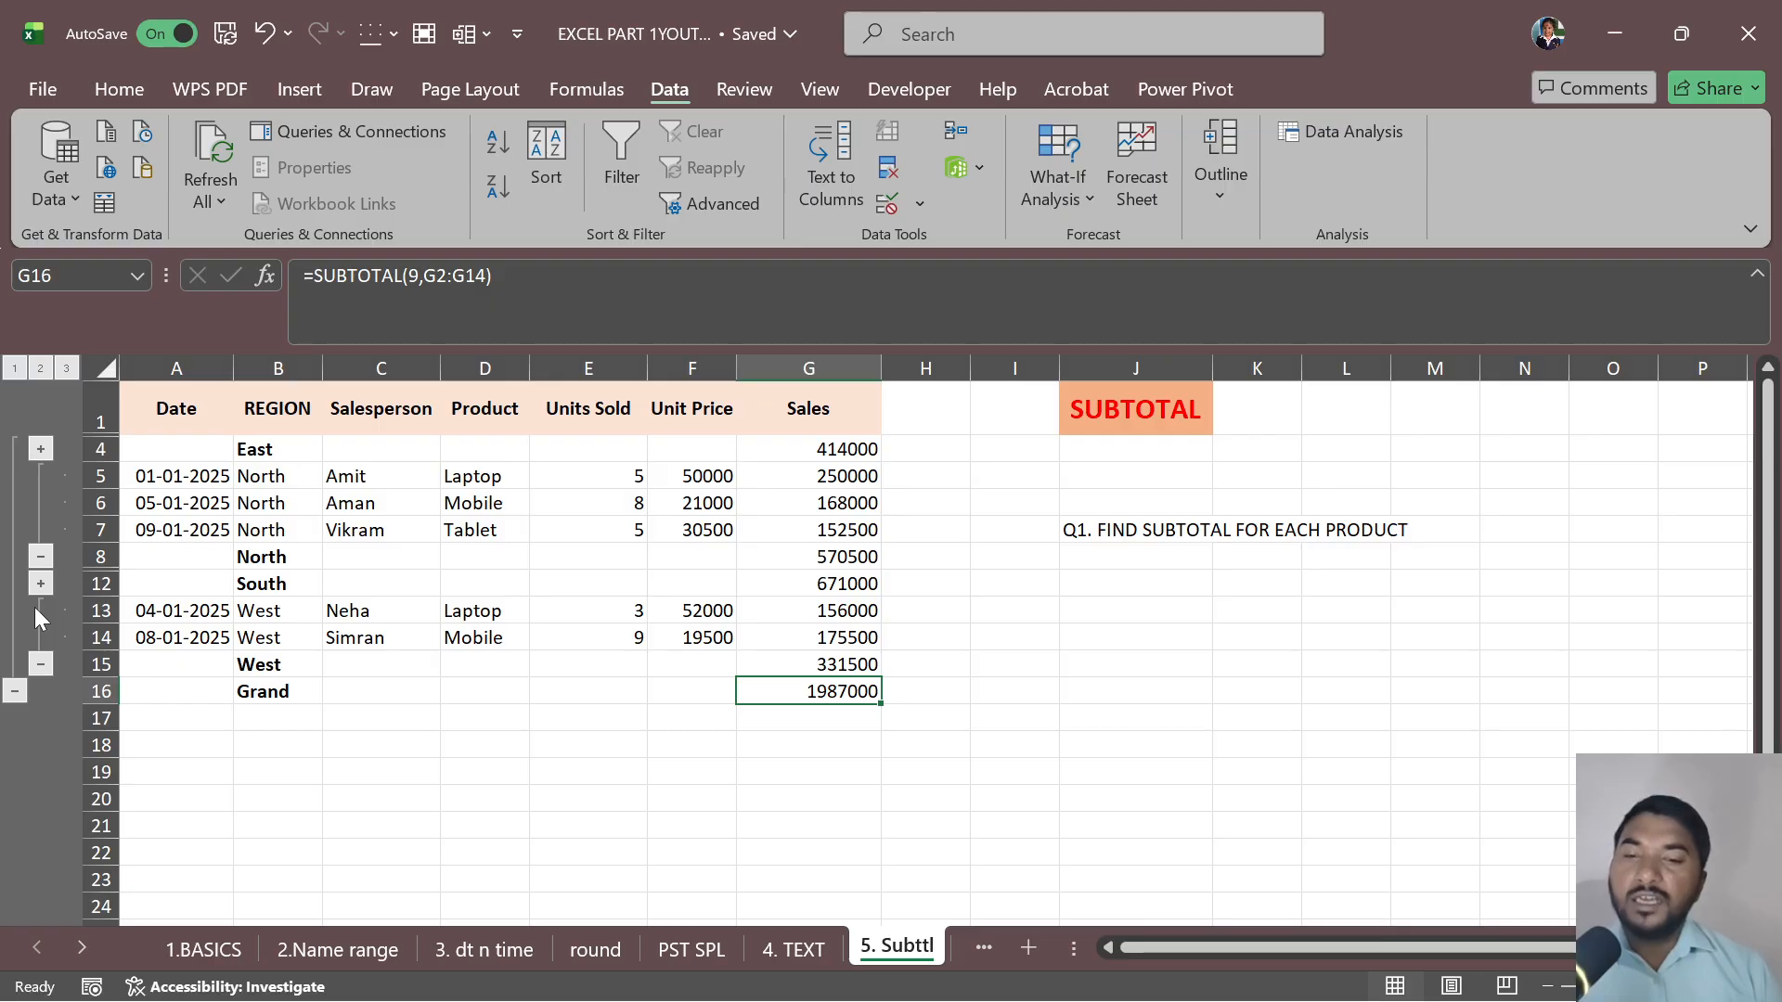
left_click(67, 368)
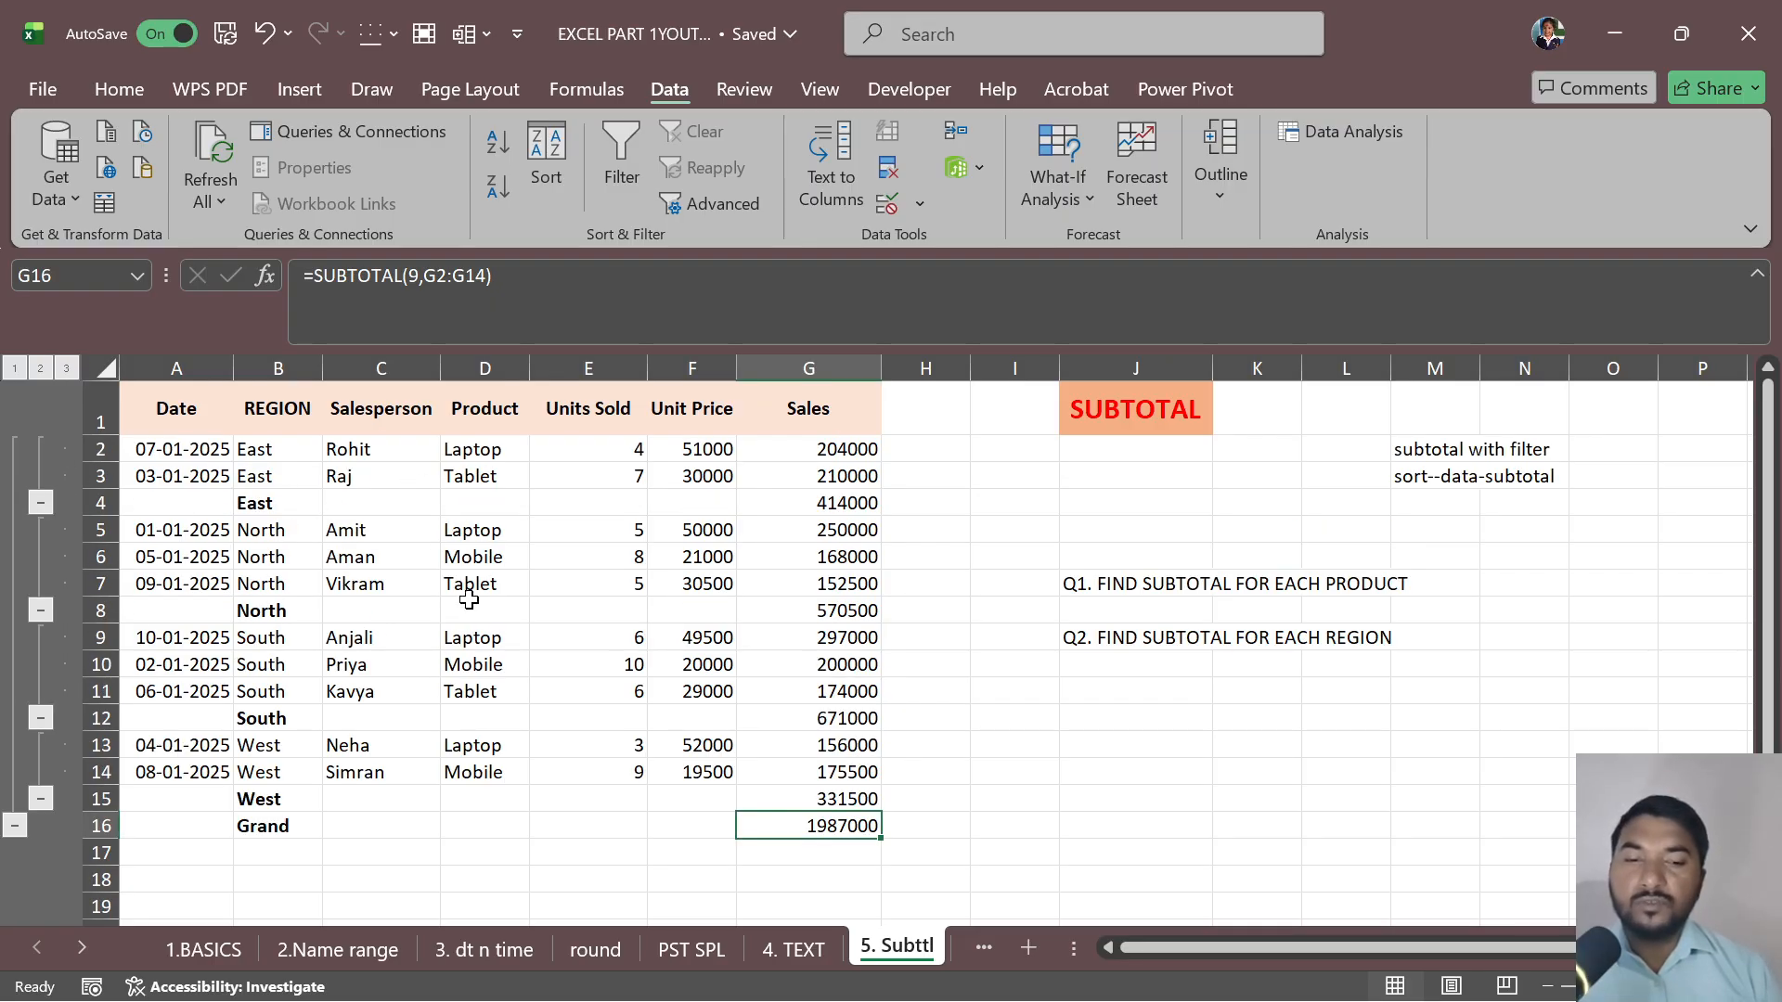
- Remove all region subtotals from the sales table
left_click(655, 561)
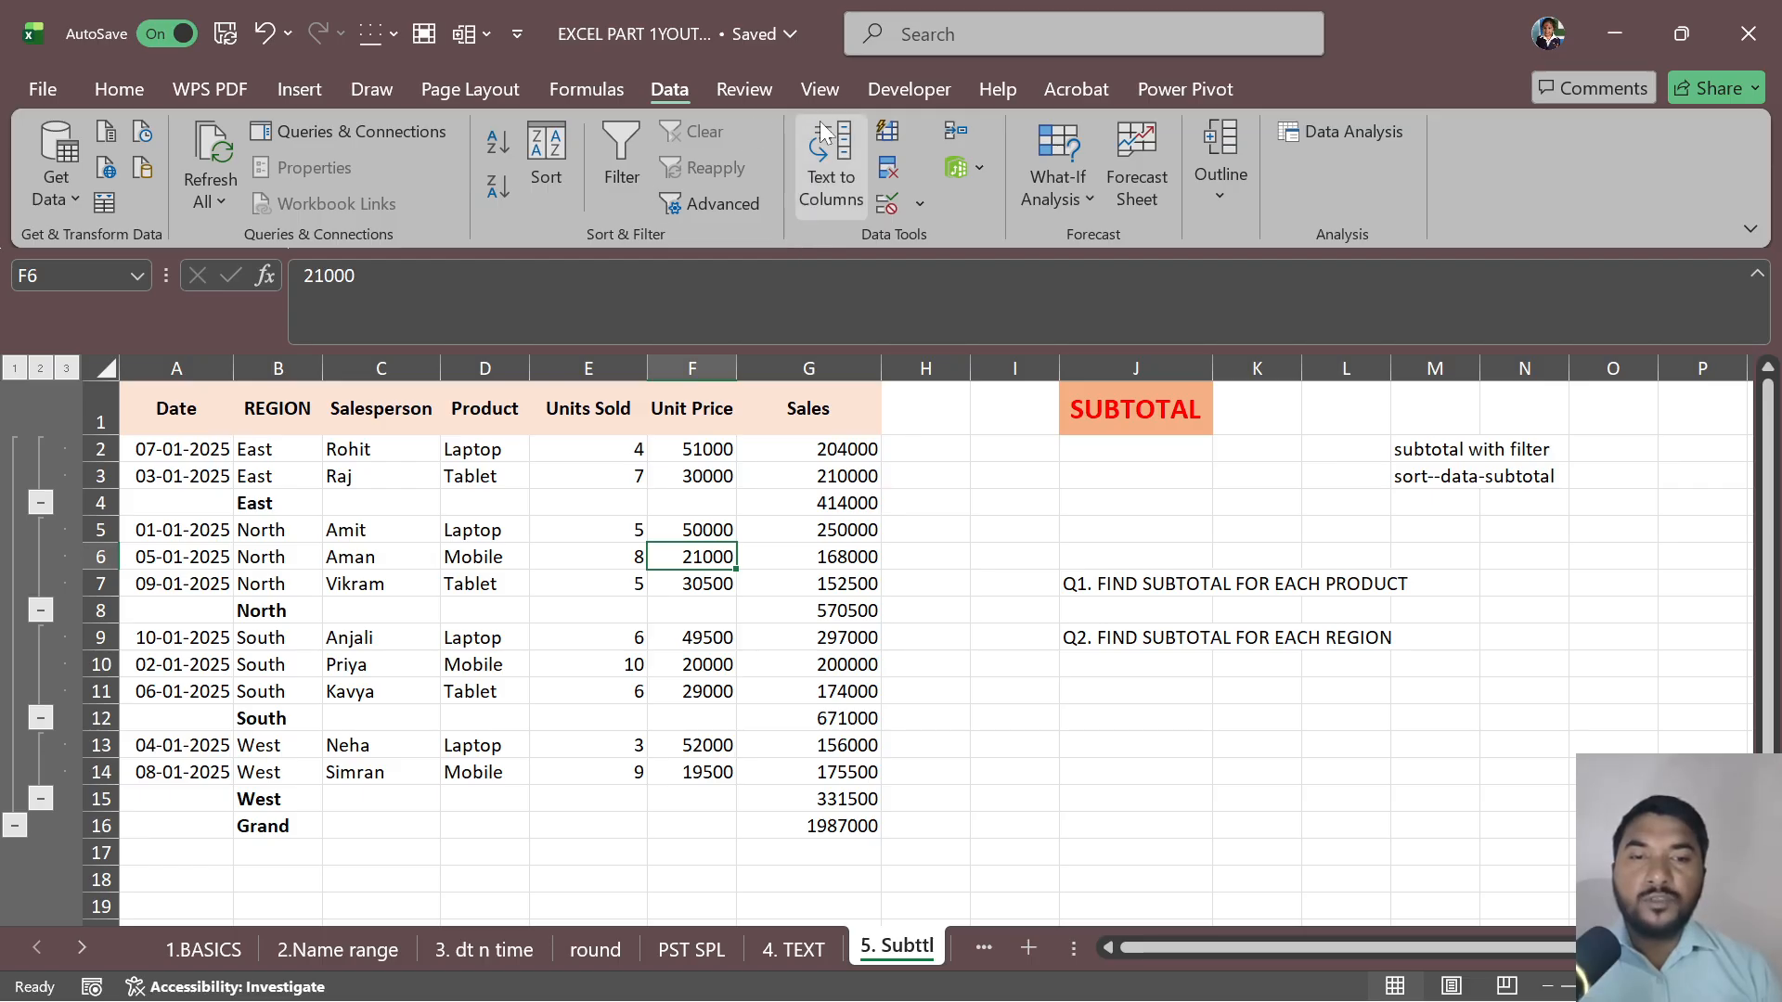
left_click(1232, 204)
left_click(1351, 297)
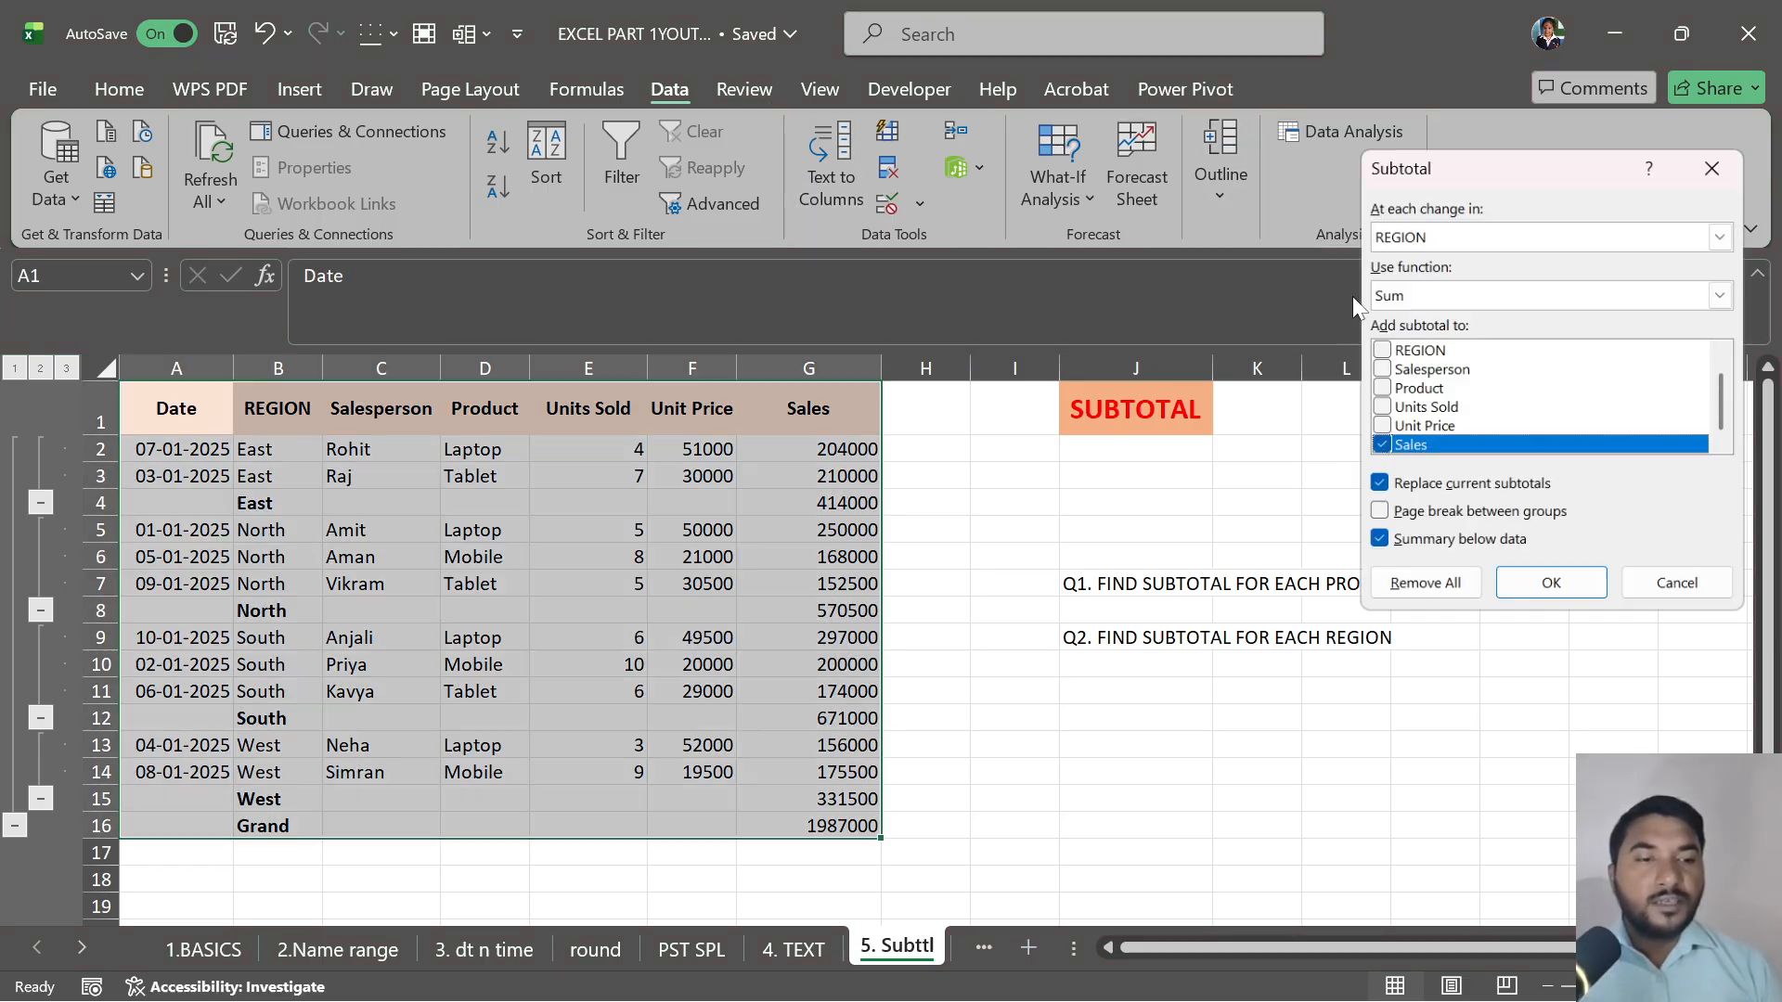
left_click(1441, 585)
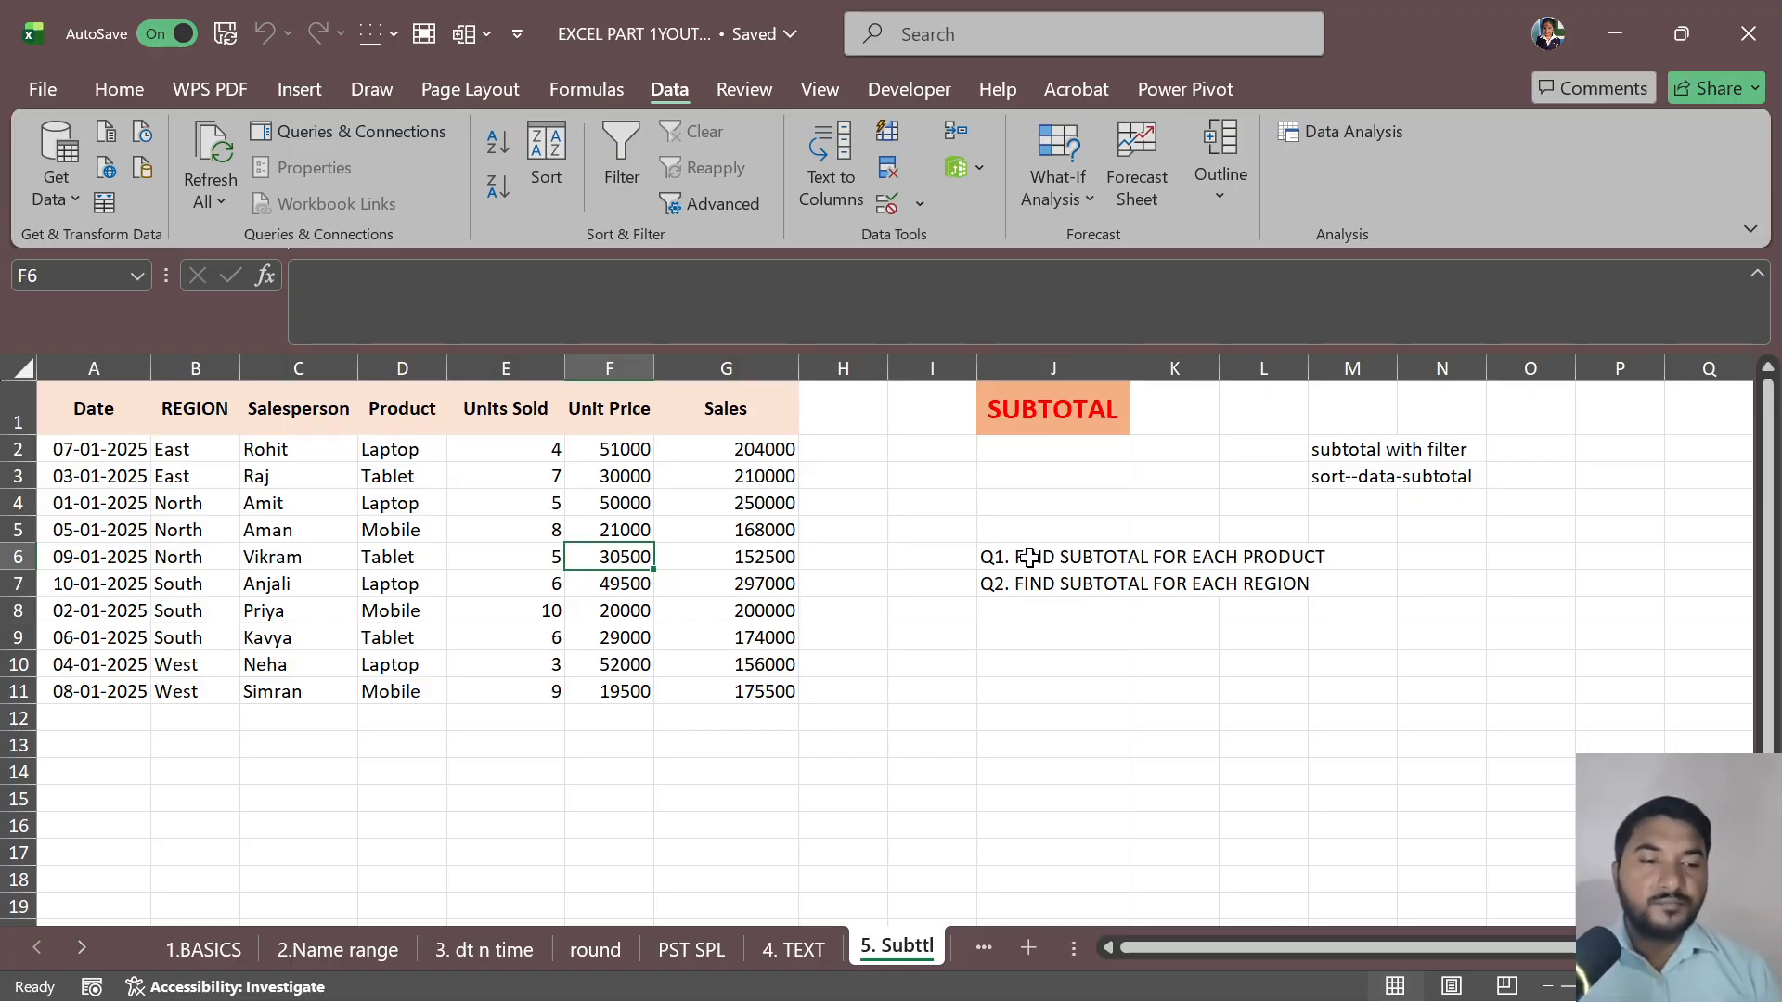
- Number the two methods by entering 1 in cell L3 beside "sort--data-subtotal" and 2 in L2 beside "subtotal with filter"
left_click_drag(1029, 558, 1034, 579)
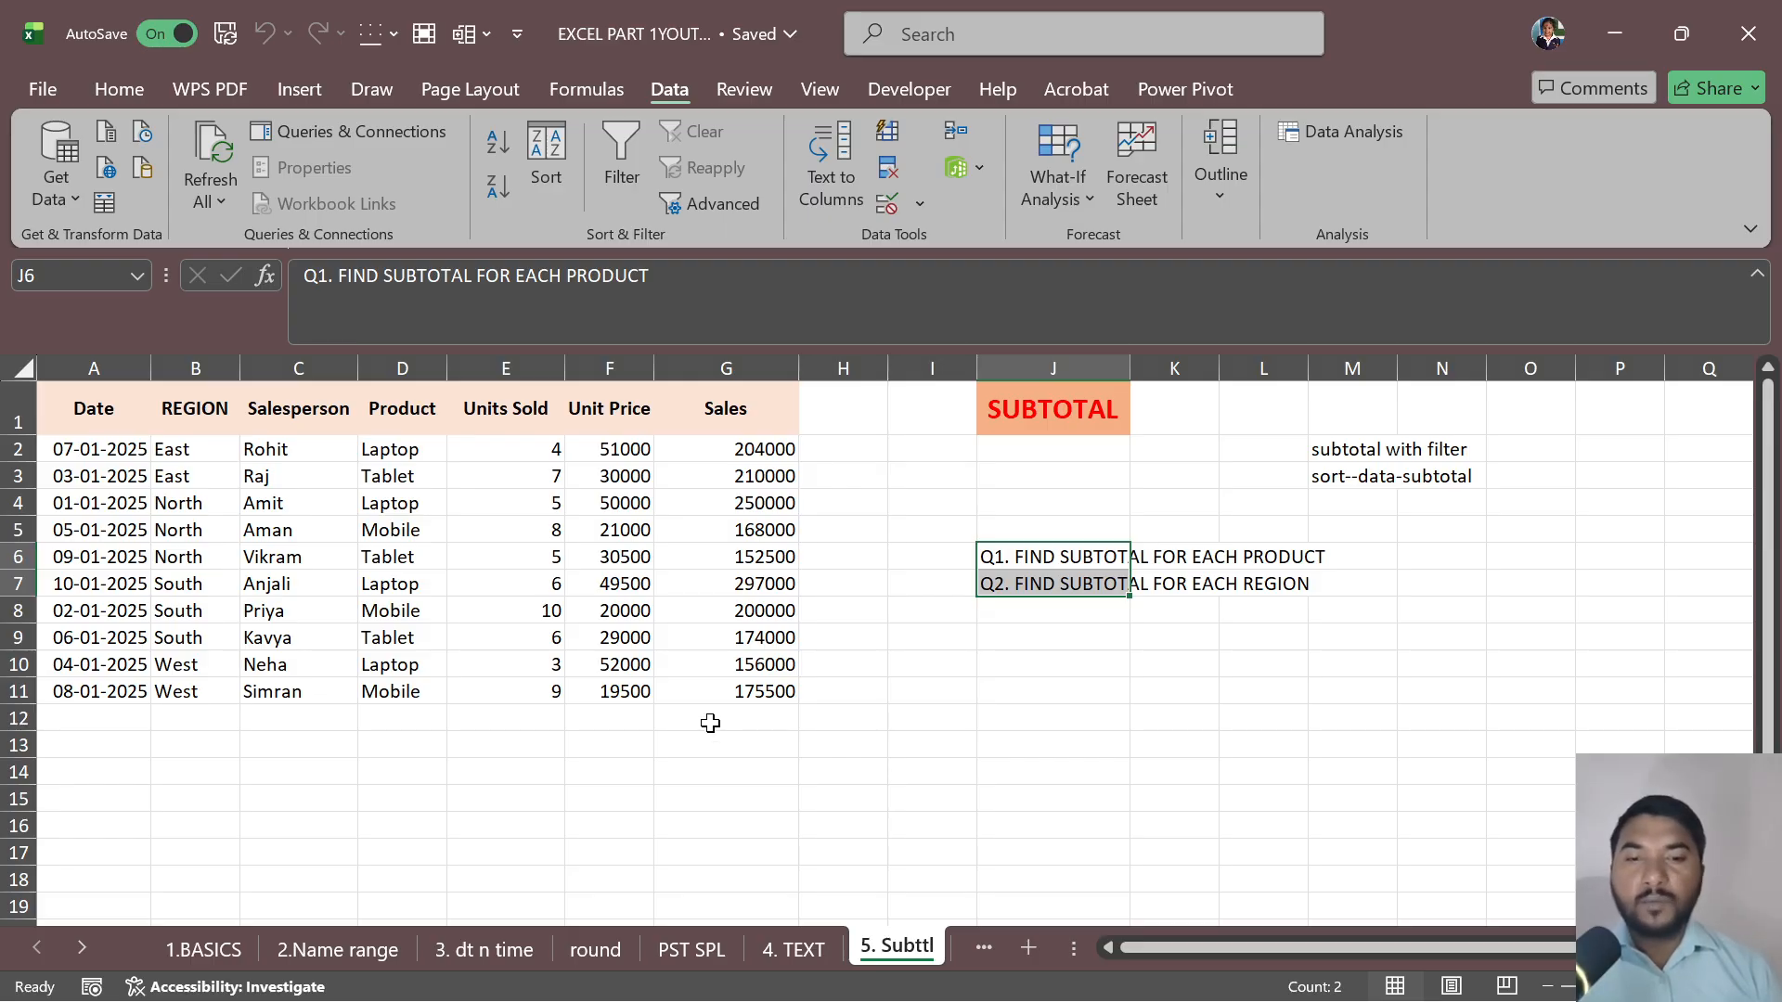
left_click(1356, 452)
left_click(1419, 504)
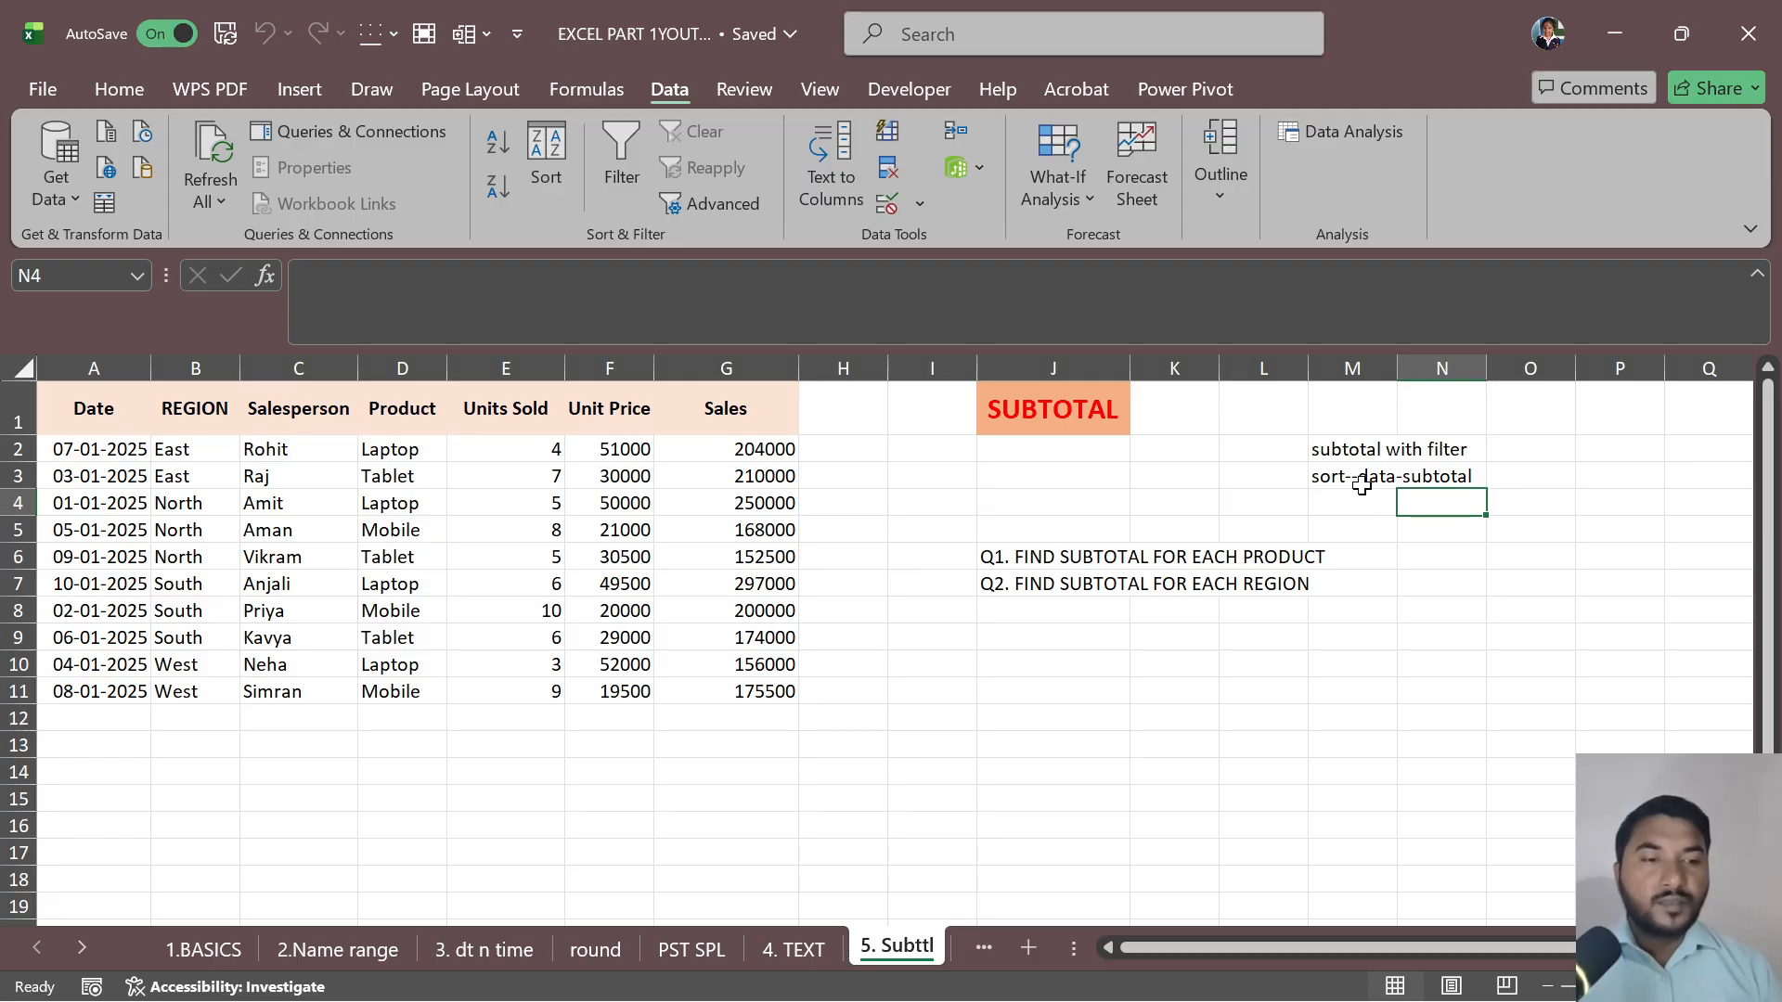
left_click(1296, 473)
type("1")
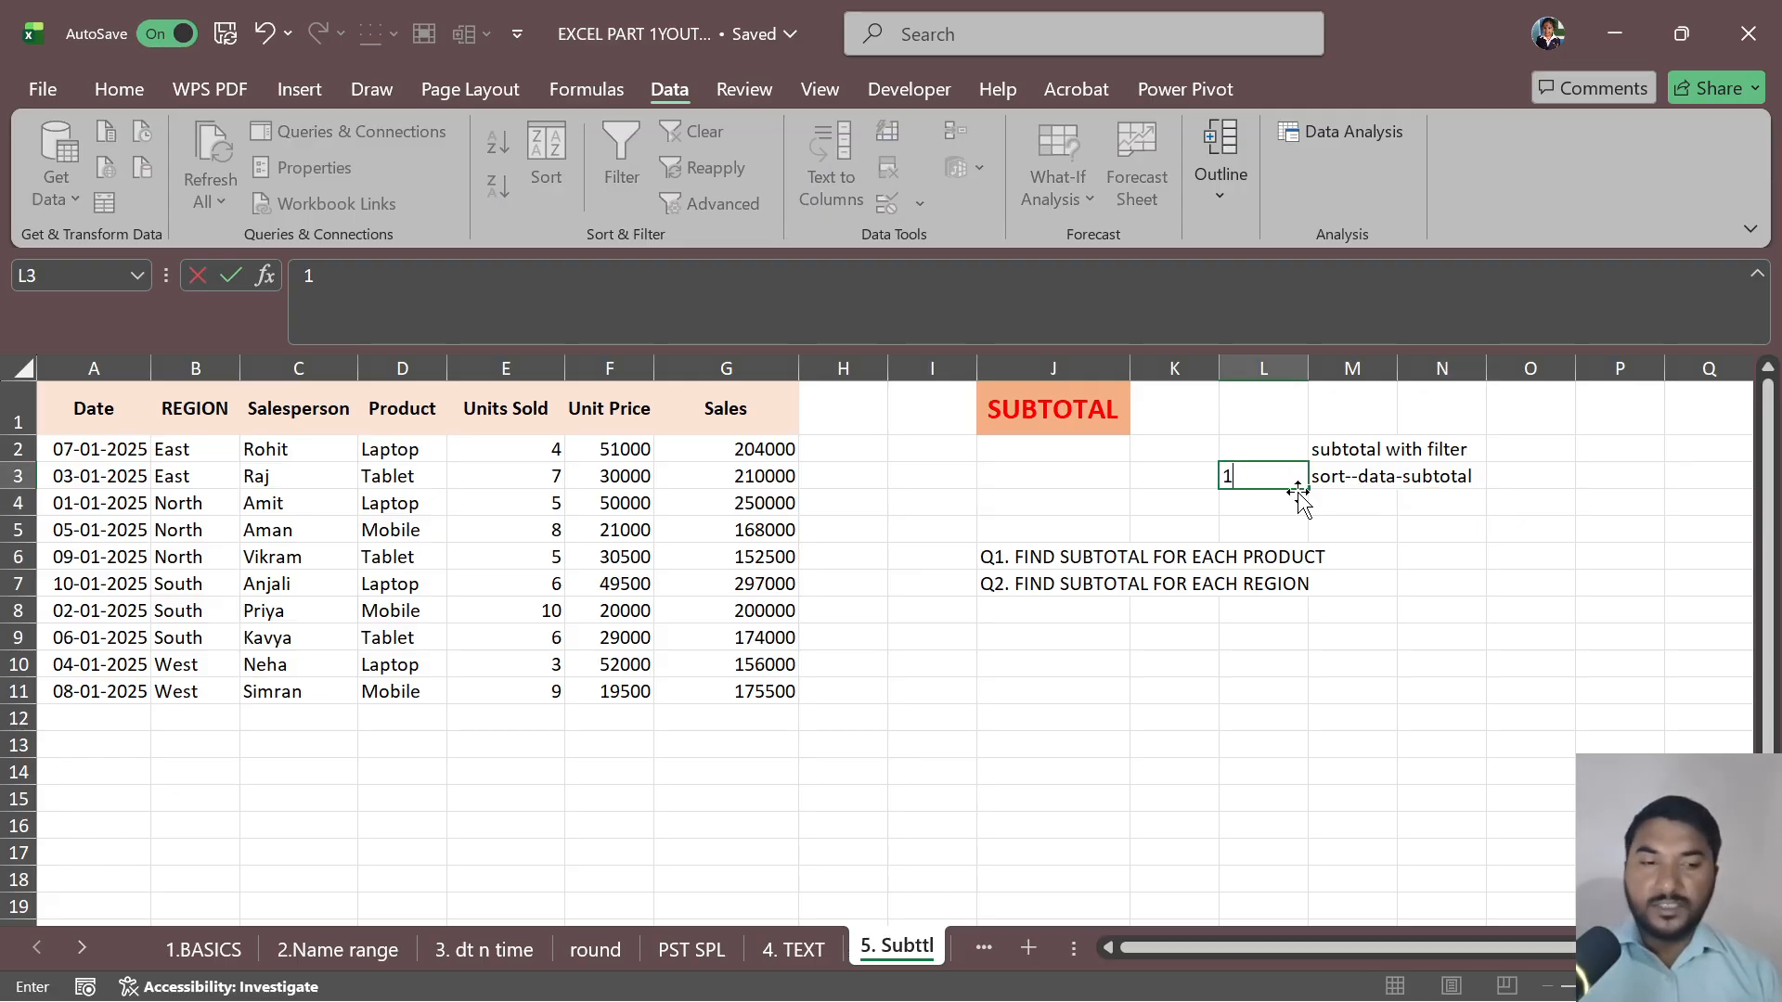
key("Return")
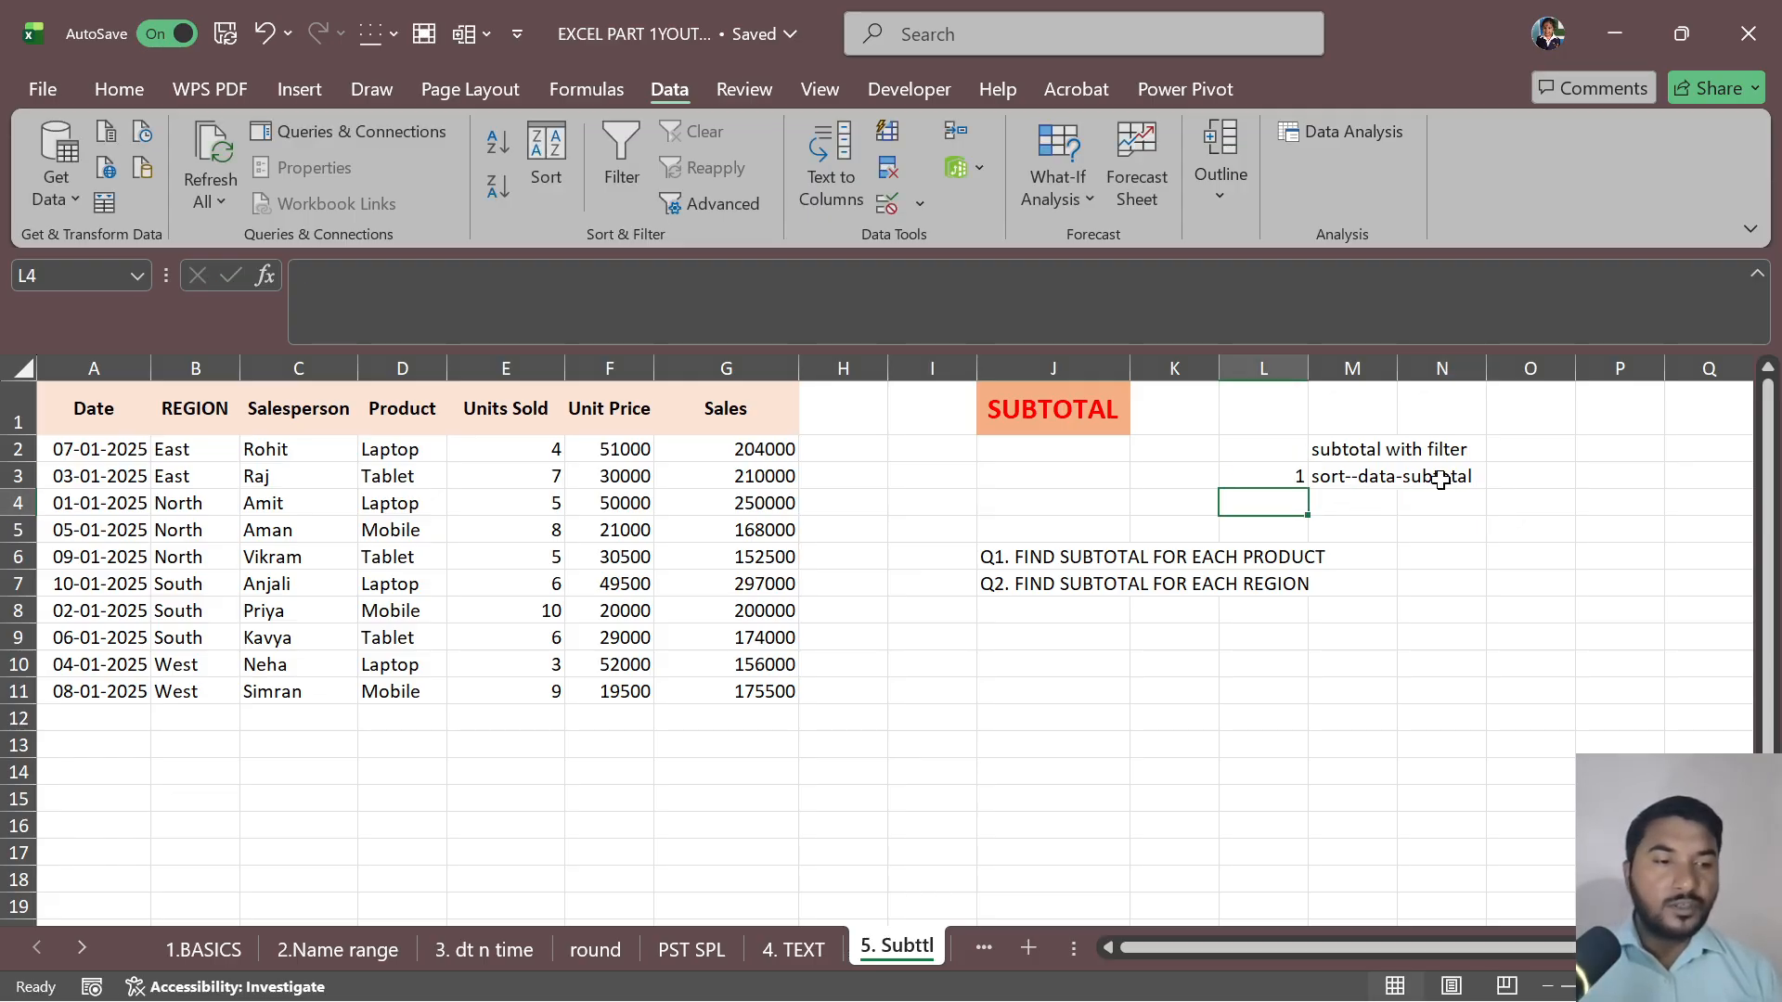
left_click(1297, 451)
type("2")
left_click(1438, 527)
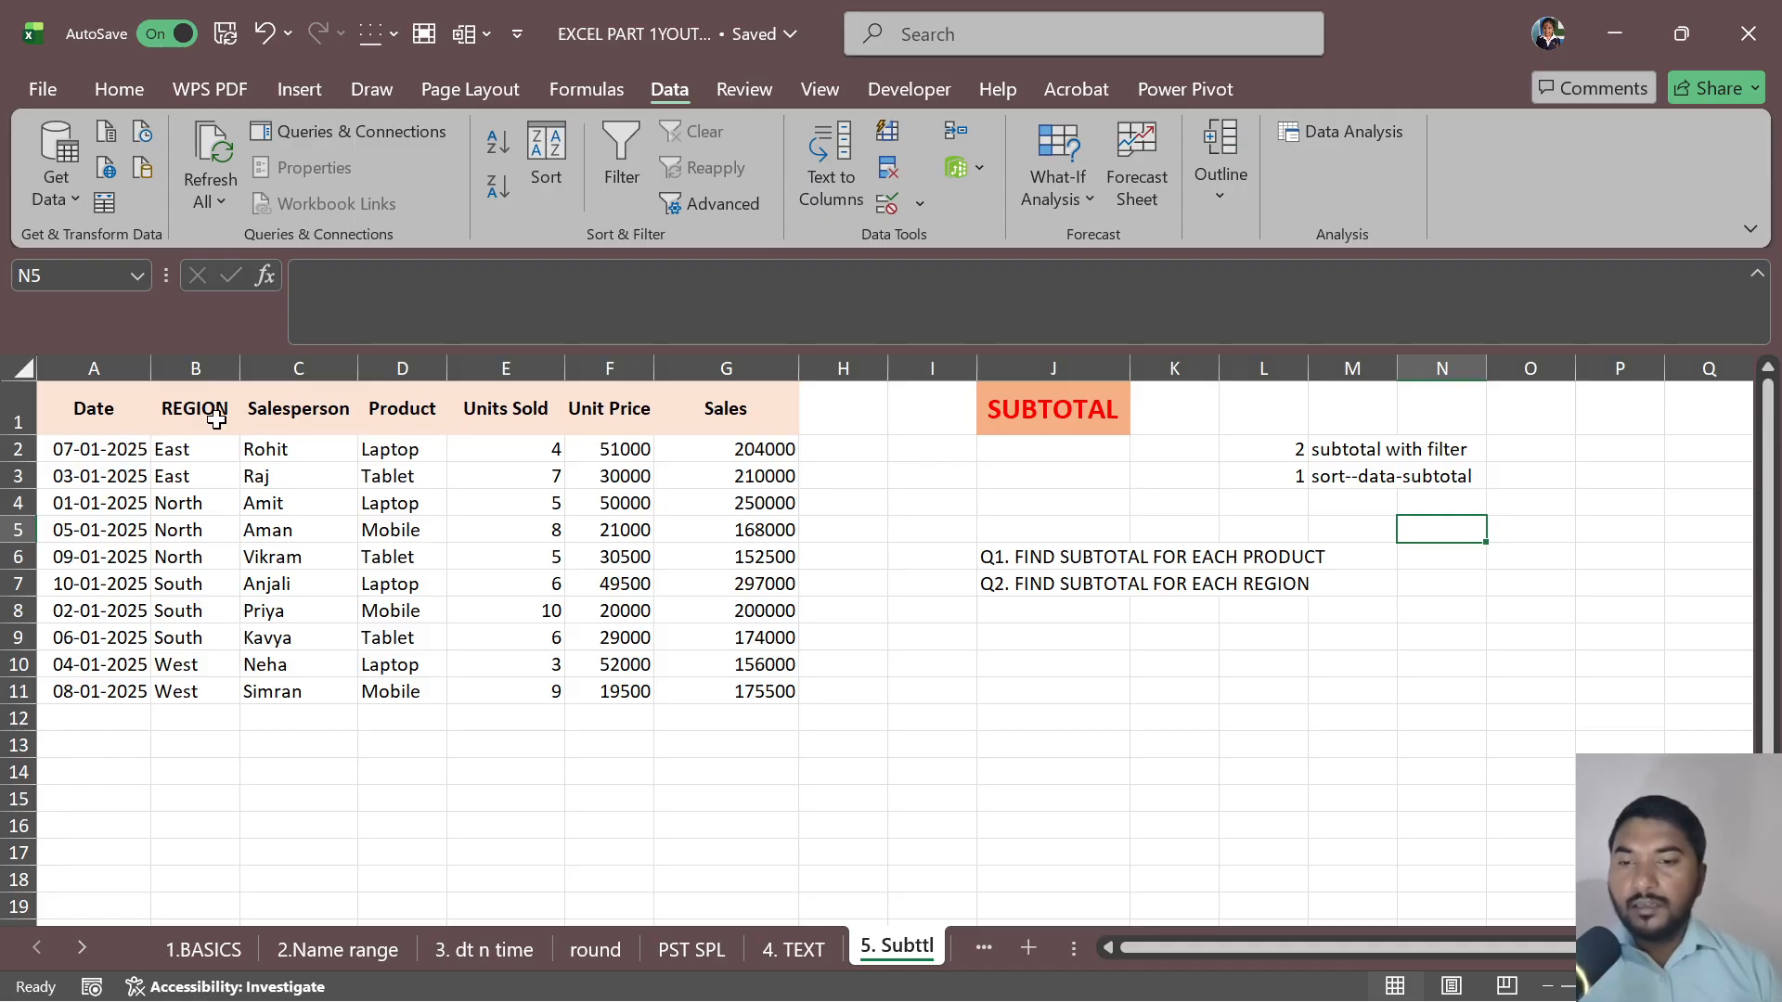
- Turn on filtering for the header row of the sales table A1:G11
left_click(380, 408)
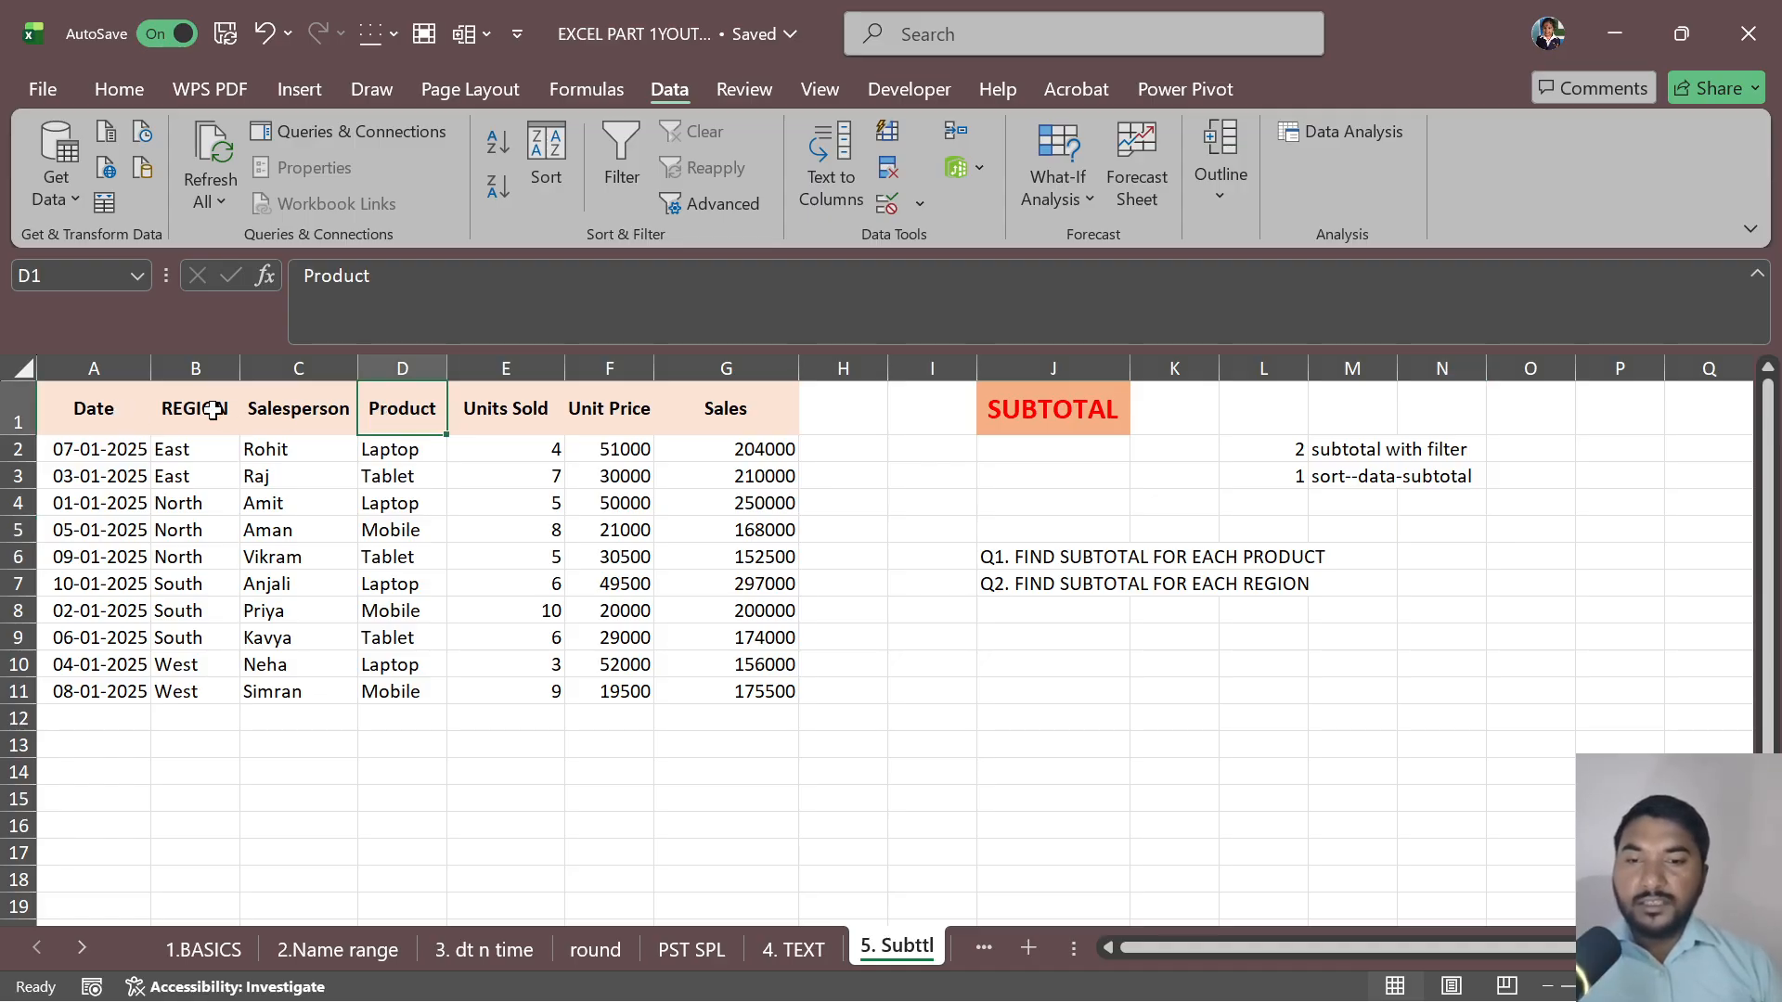
left_click(136, 408)
left_click_drag(173, 418, 757, 682)
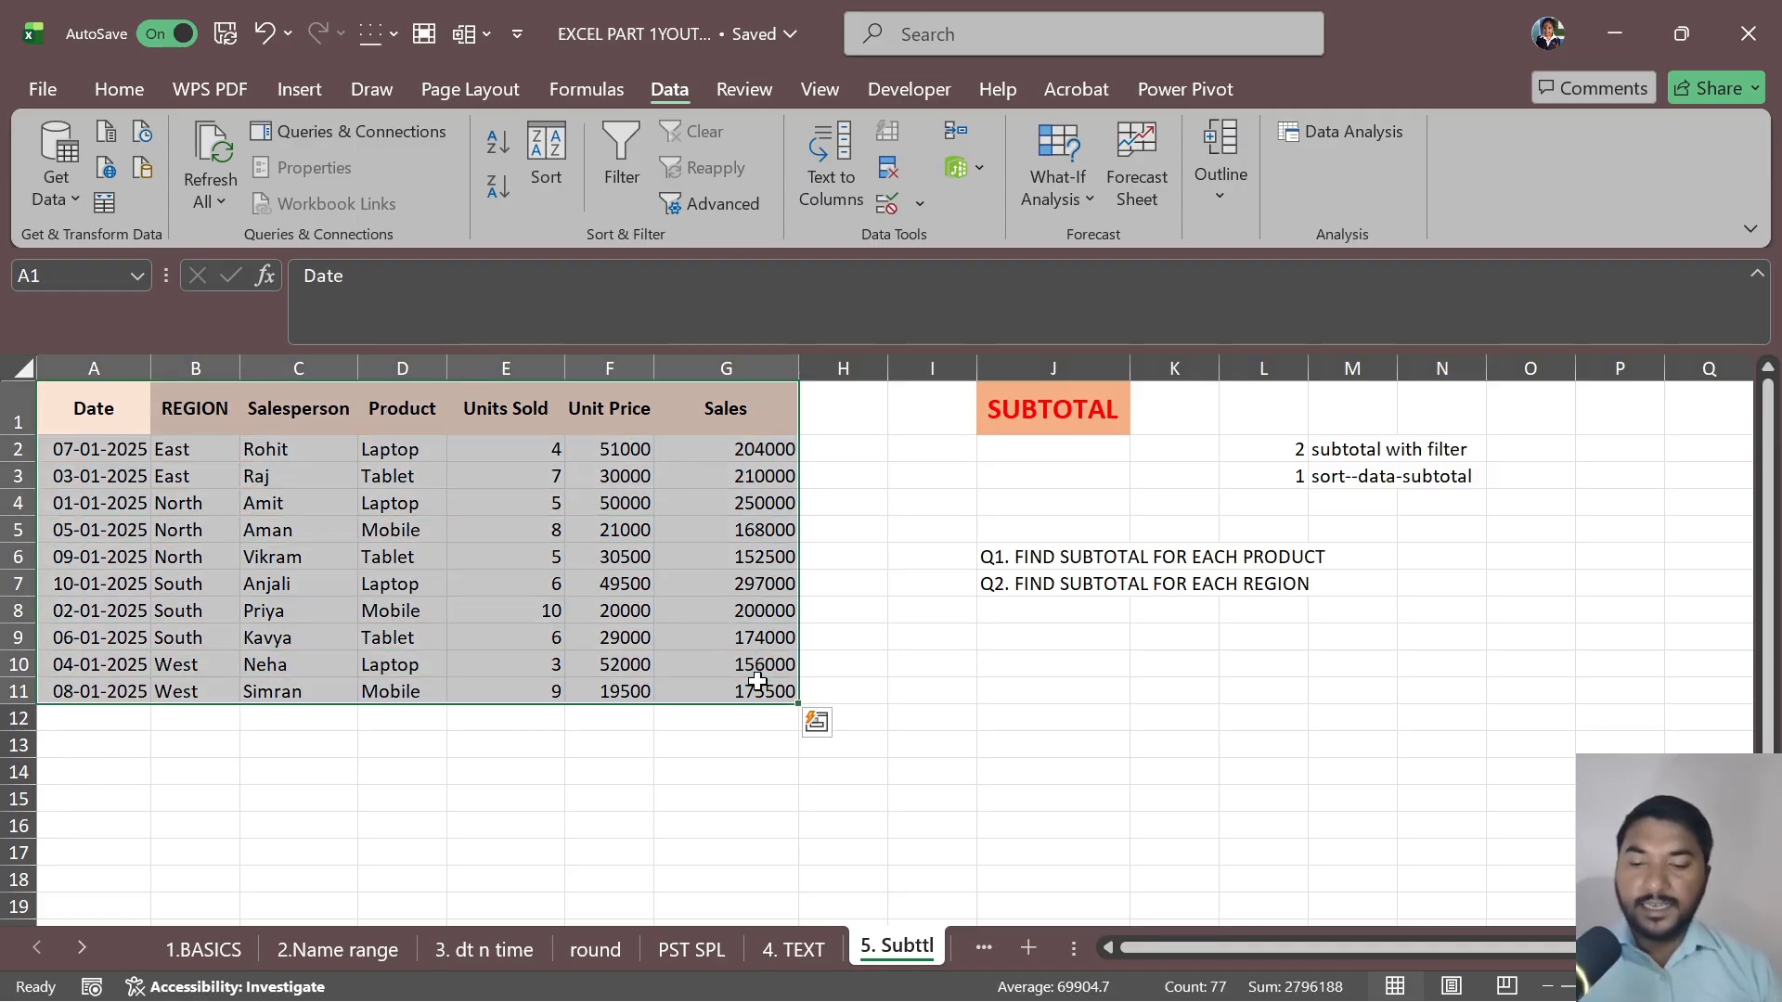
left_click(612, 176)
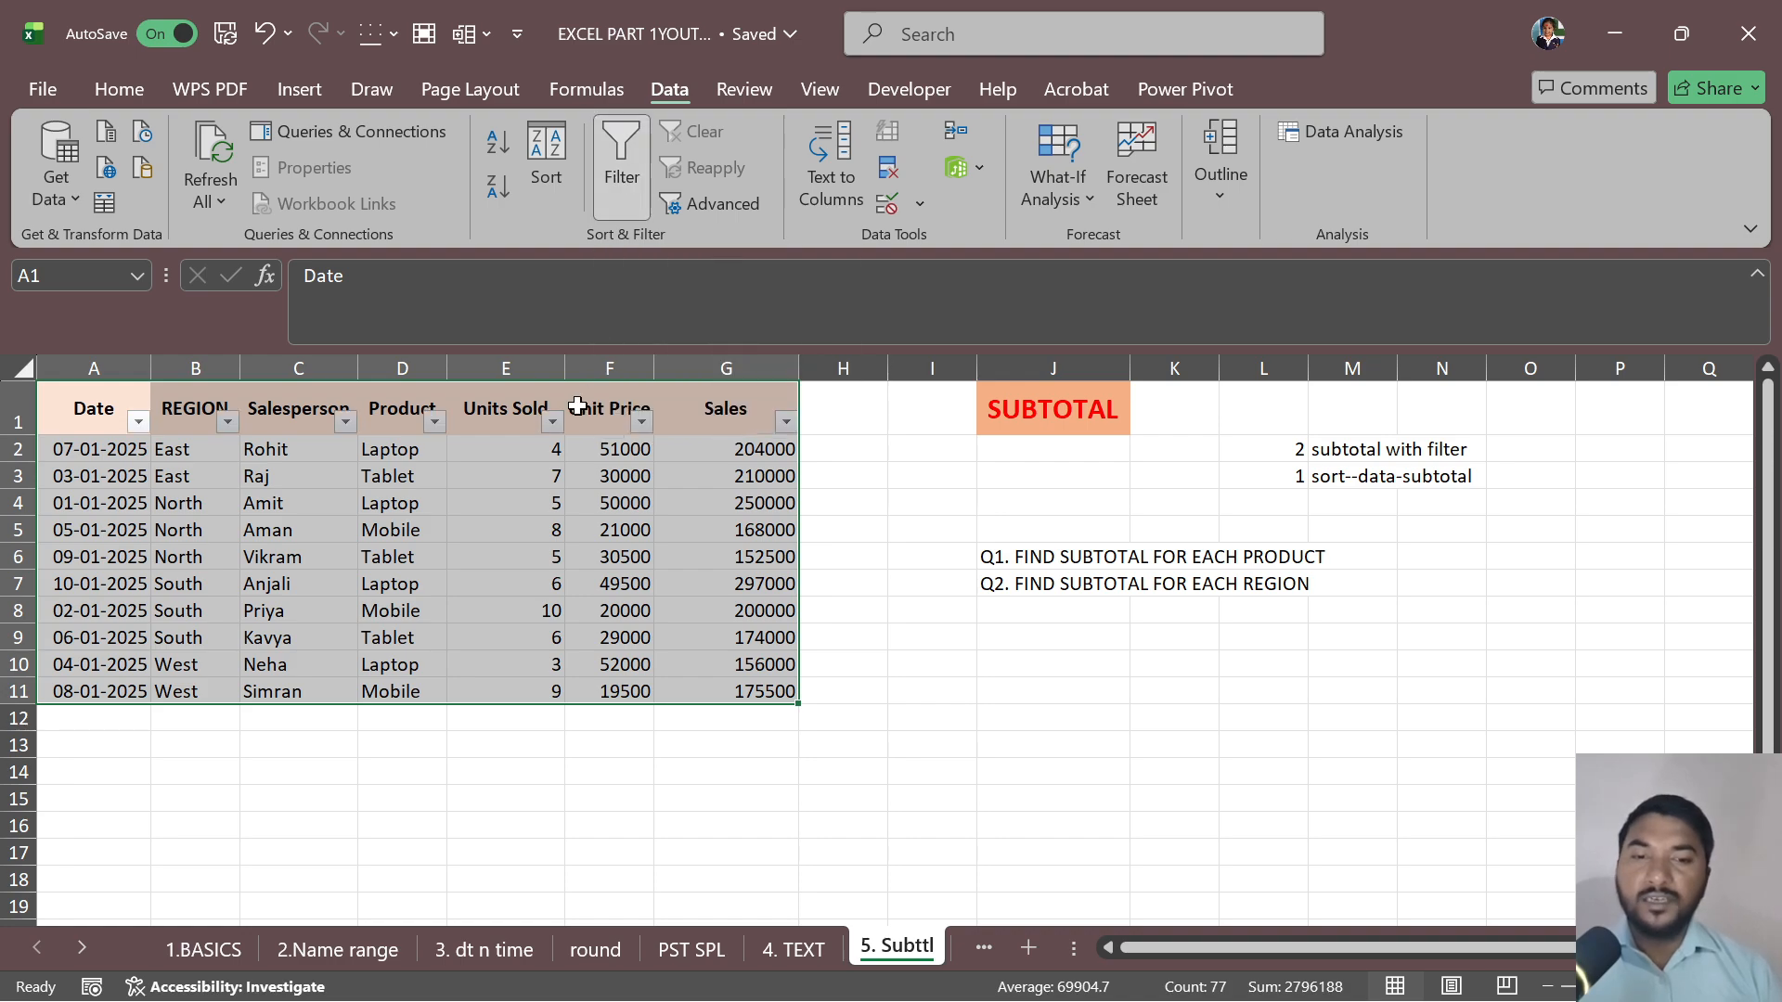
left_click(334, 506)
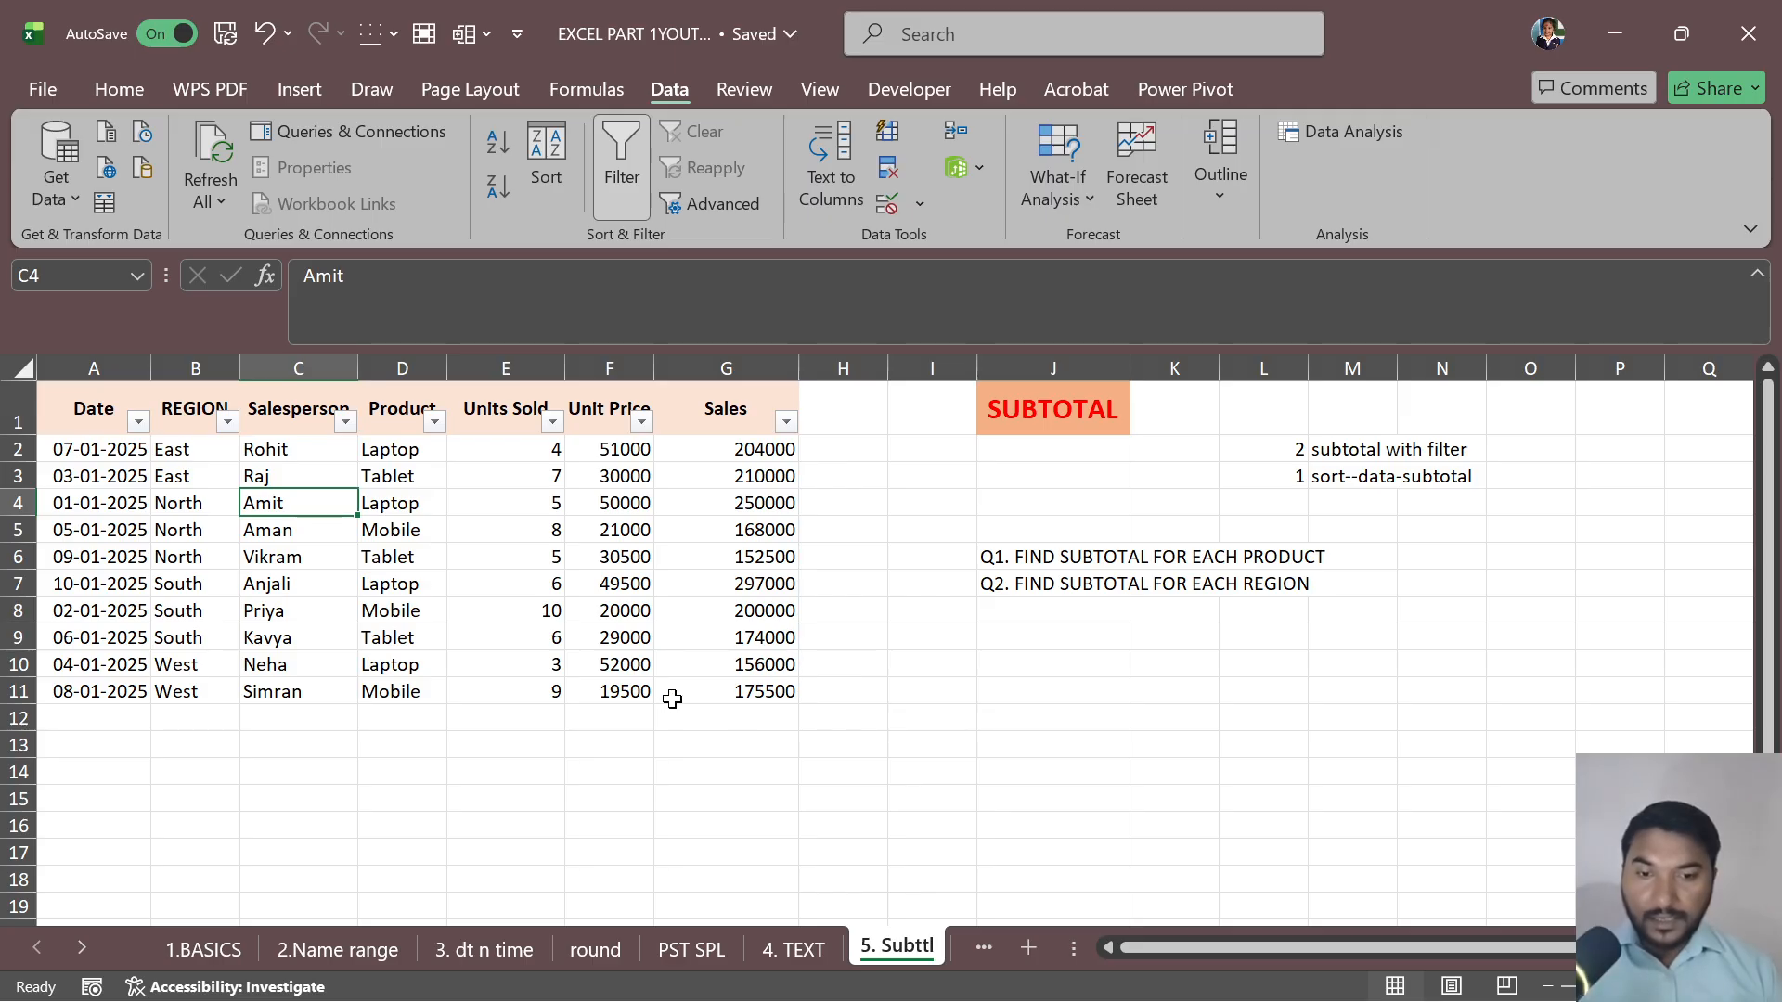
- Shade the empty cells A12:G12 below the sales table with the header row's light peach fill
left_click_drag(130, 724, 706, 725)
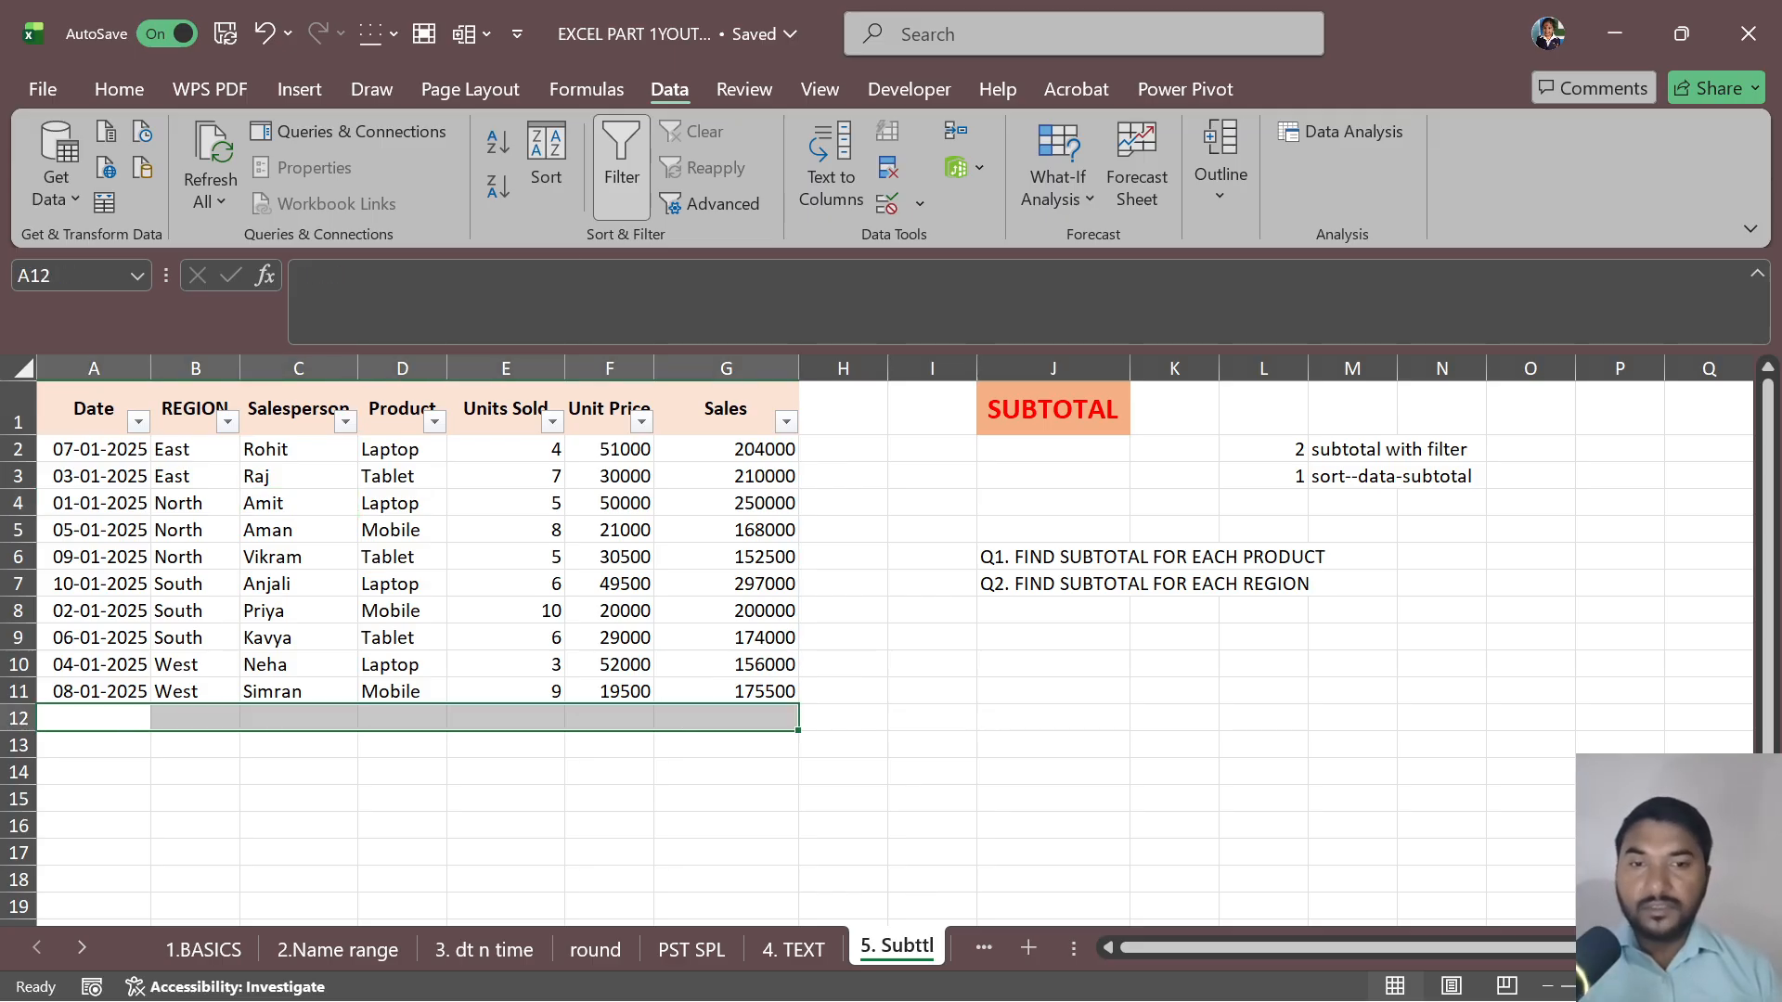
left_click(128, 88)
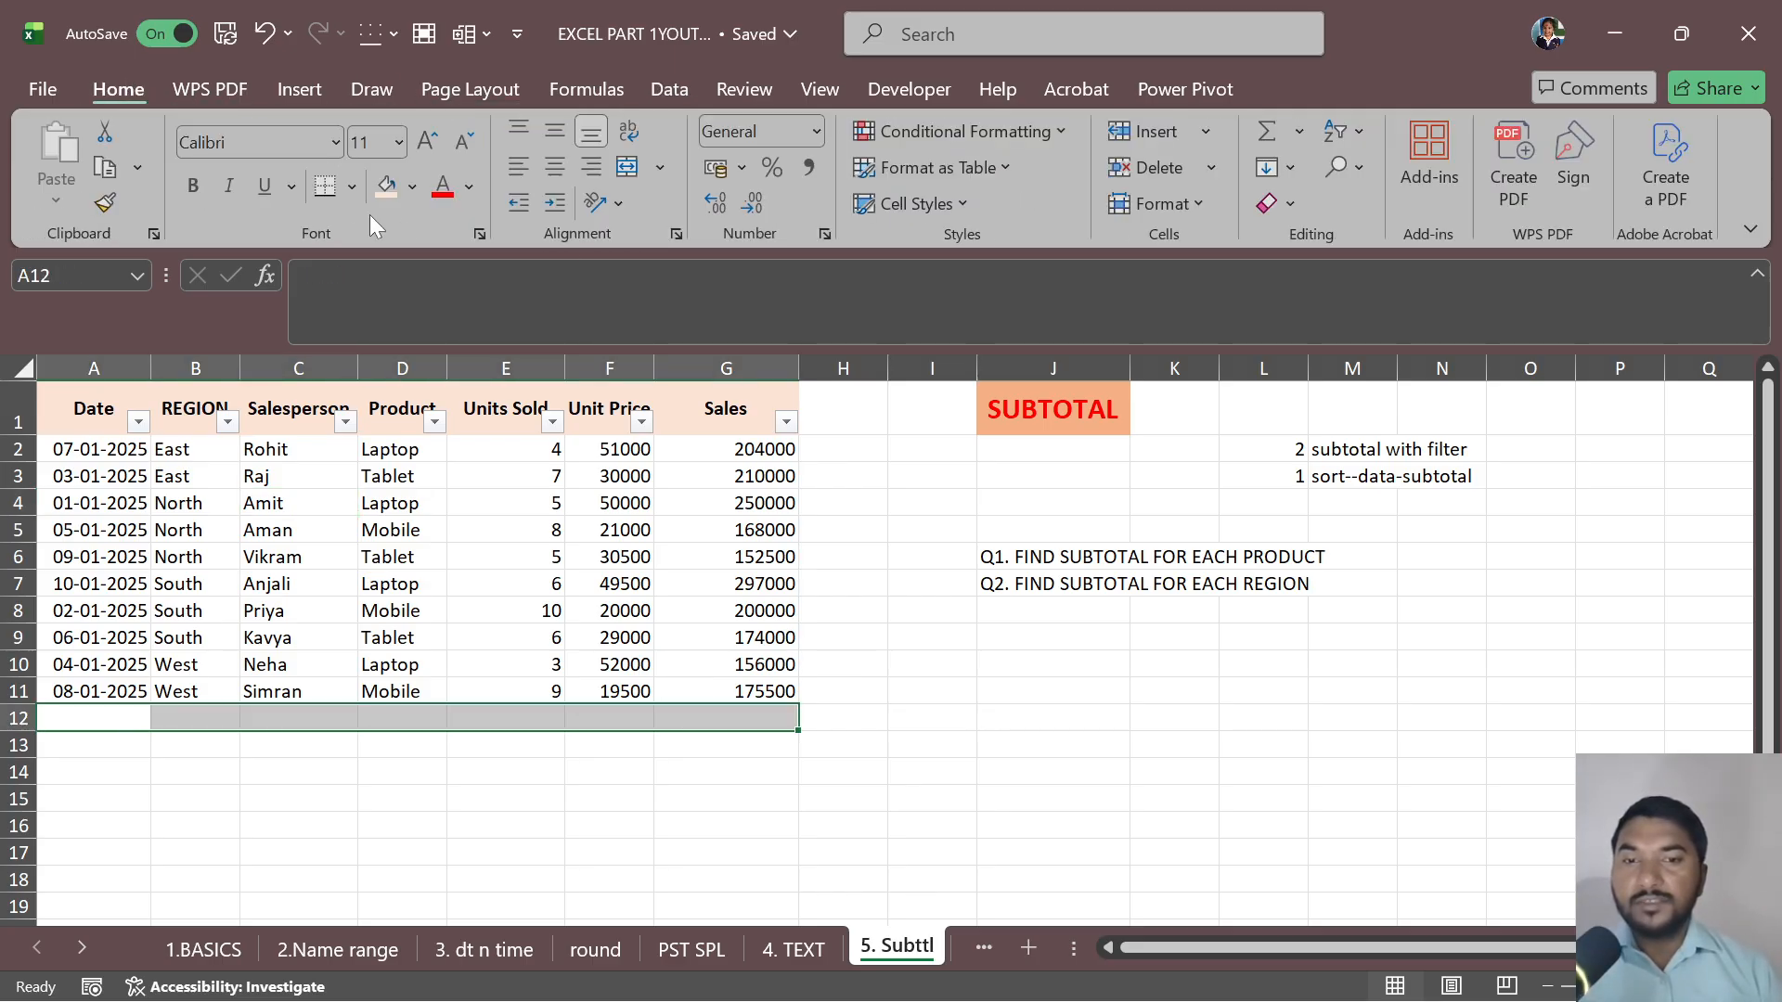
left_click(392, 192)
- Enter the formula =SUBTOTAL(9,G2:G11) in cell G12 to sum the Sales column
left_click(765, 712)
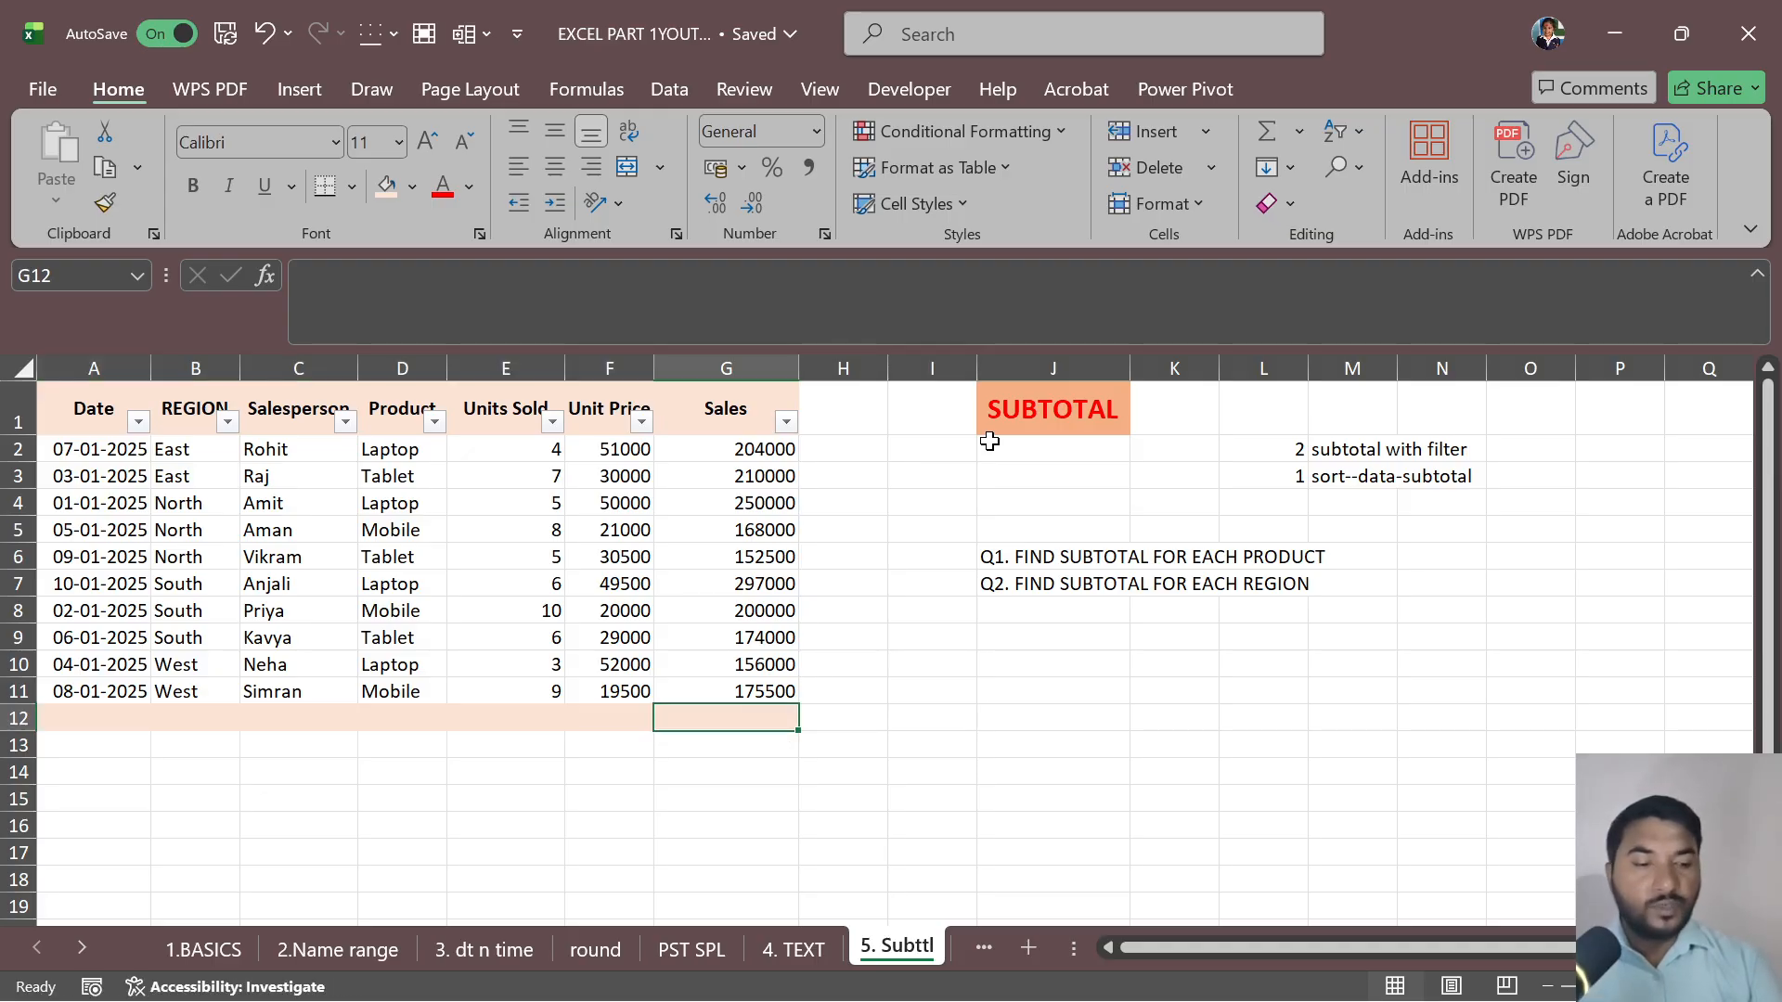
type("=SUBT")
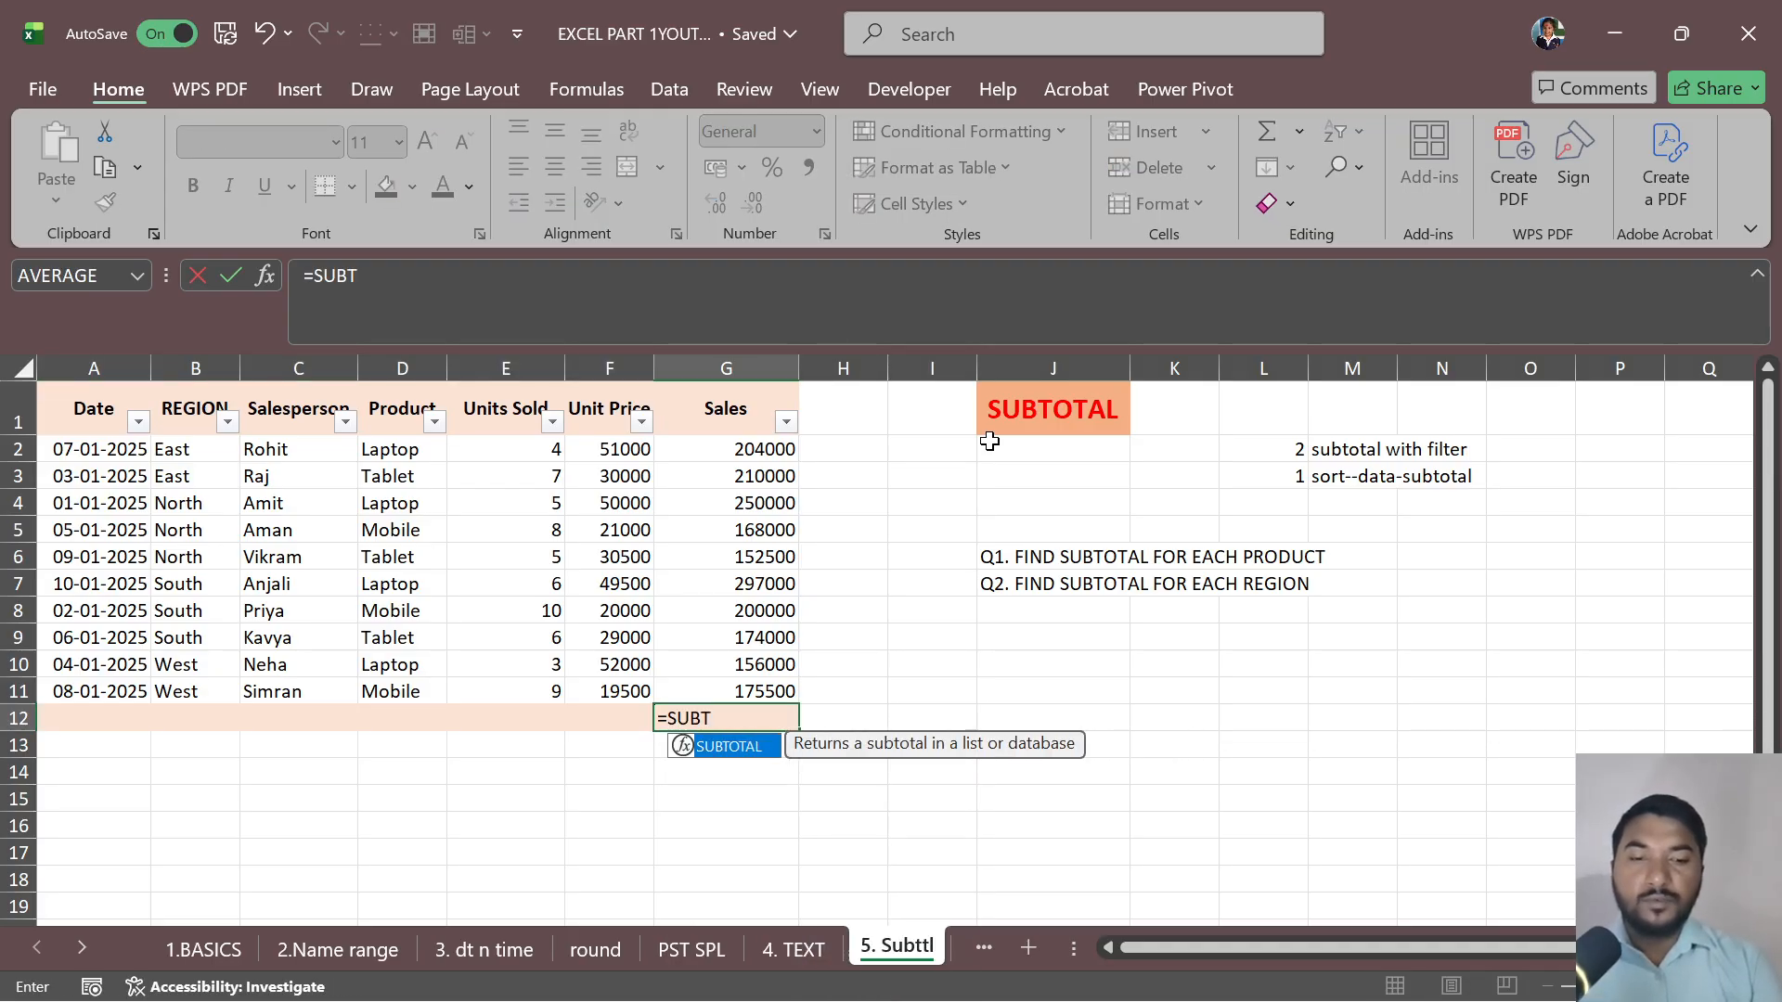
key("Tab")
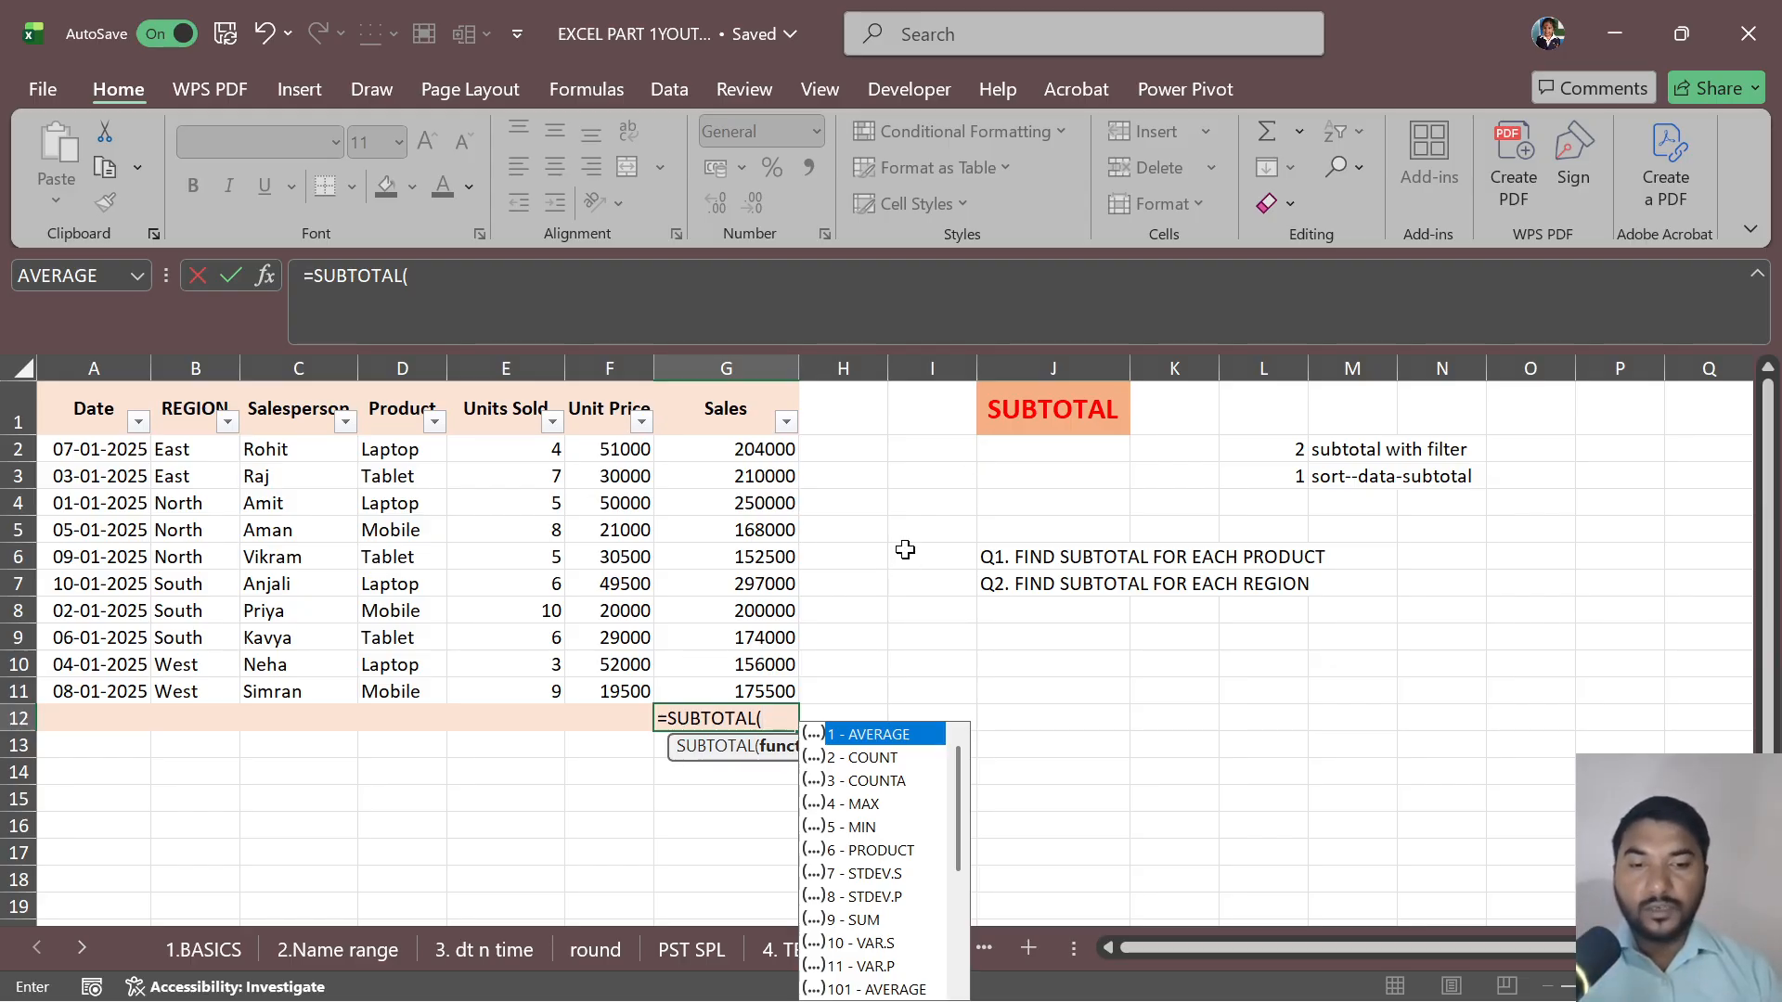
key("BackSpace")
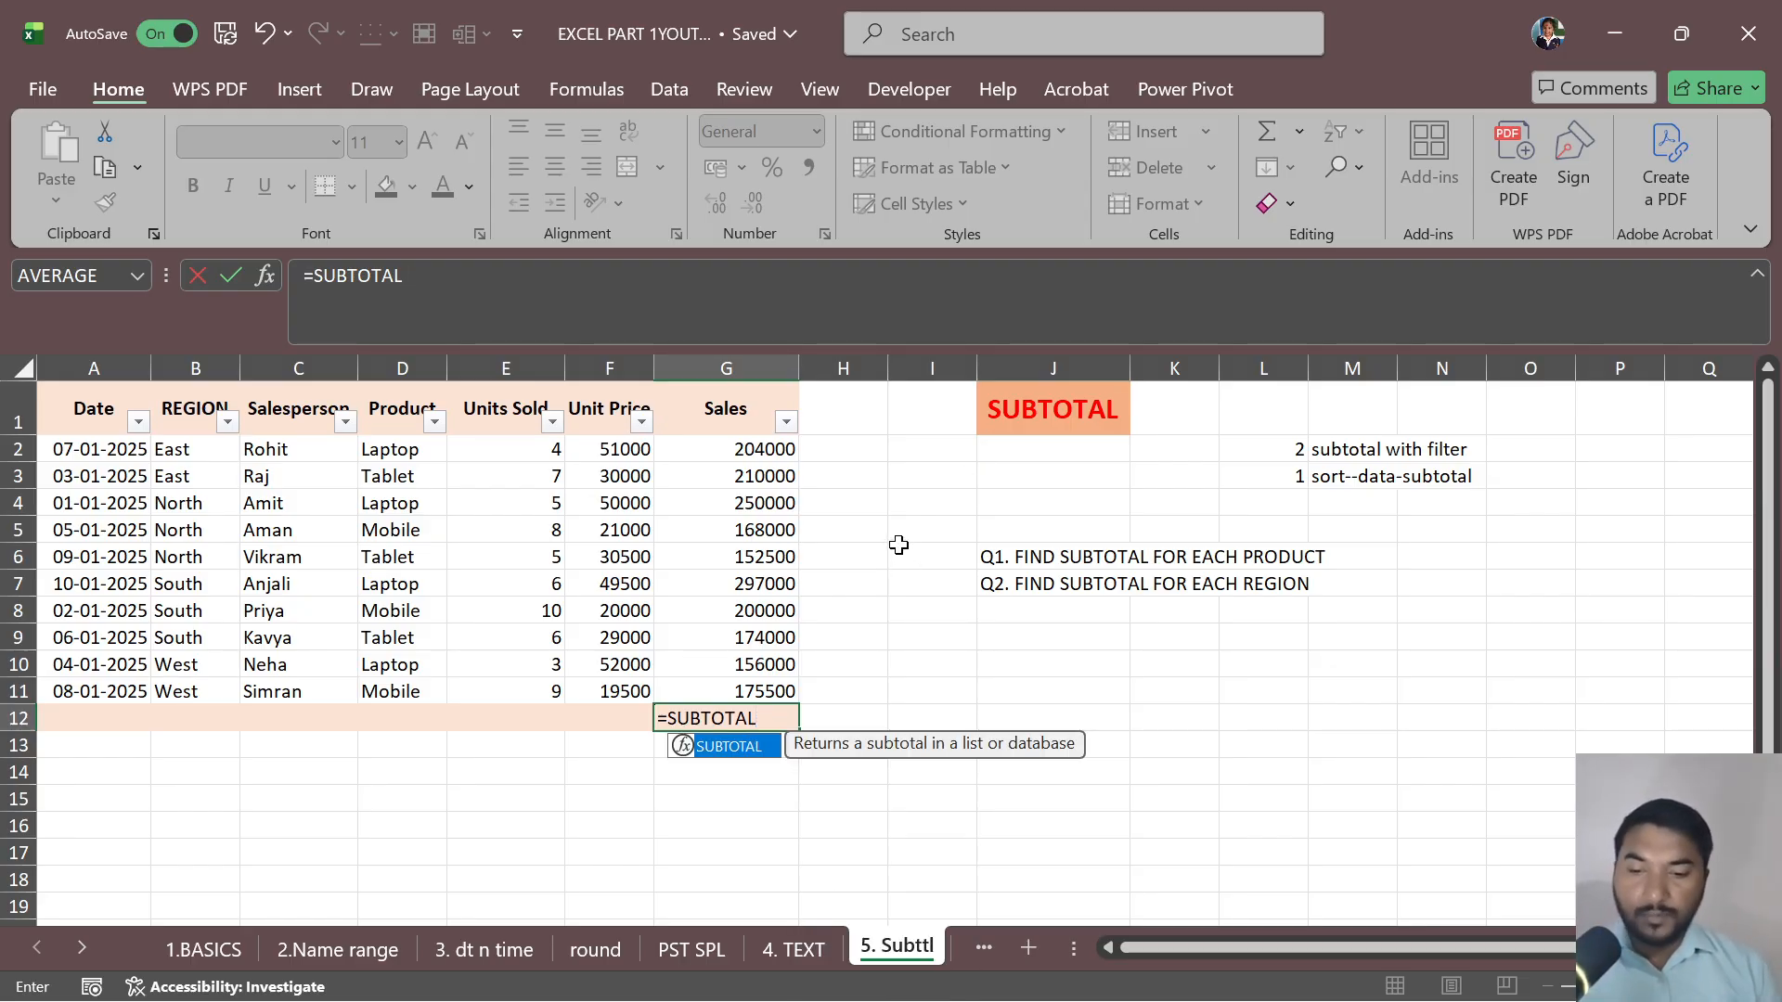
type("(")
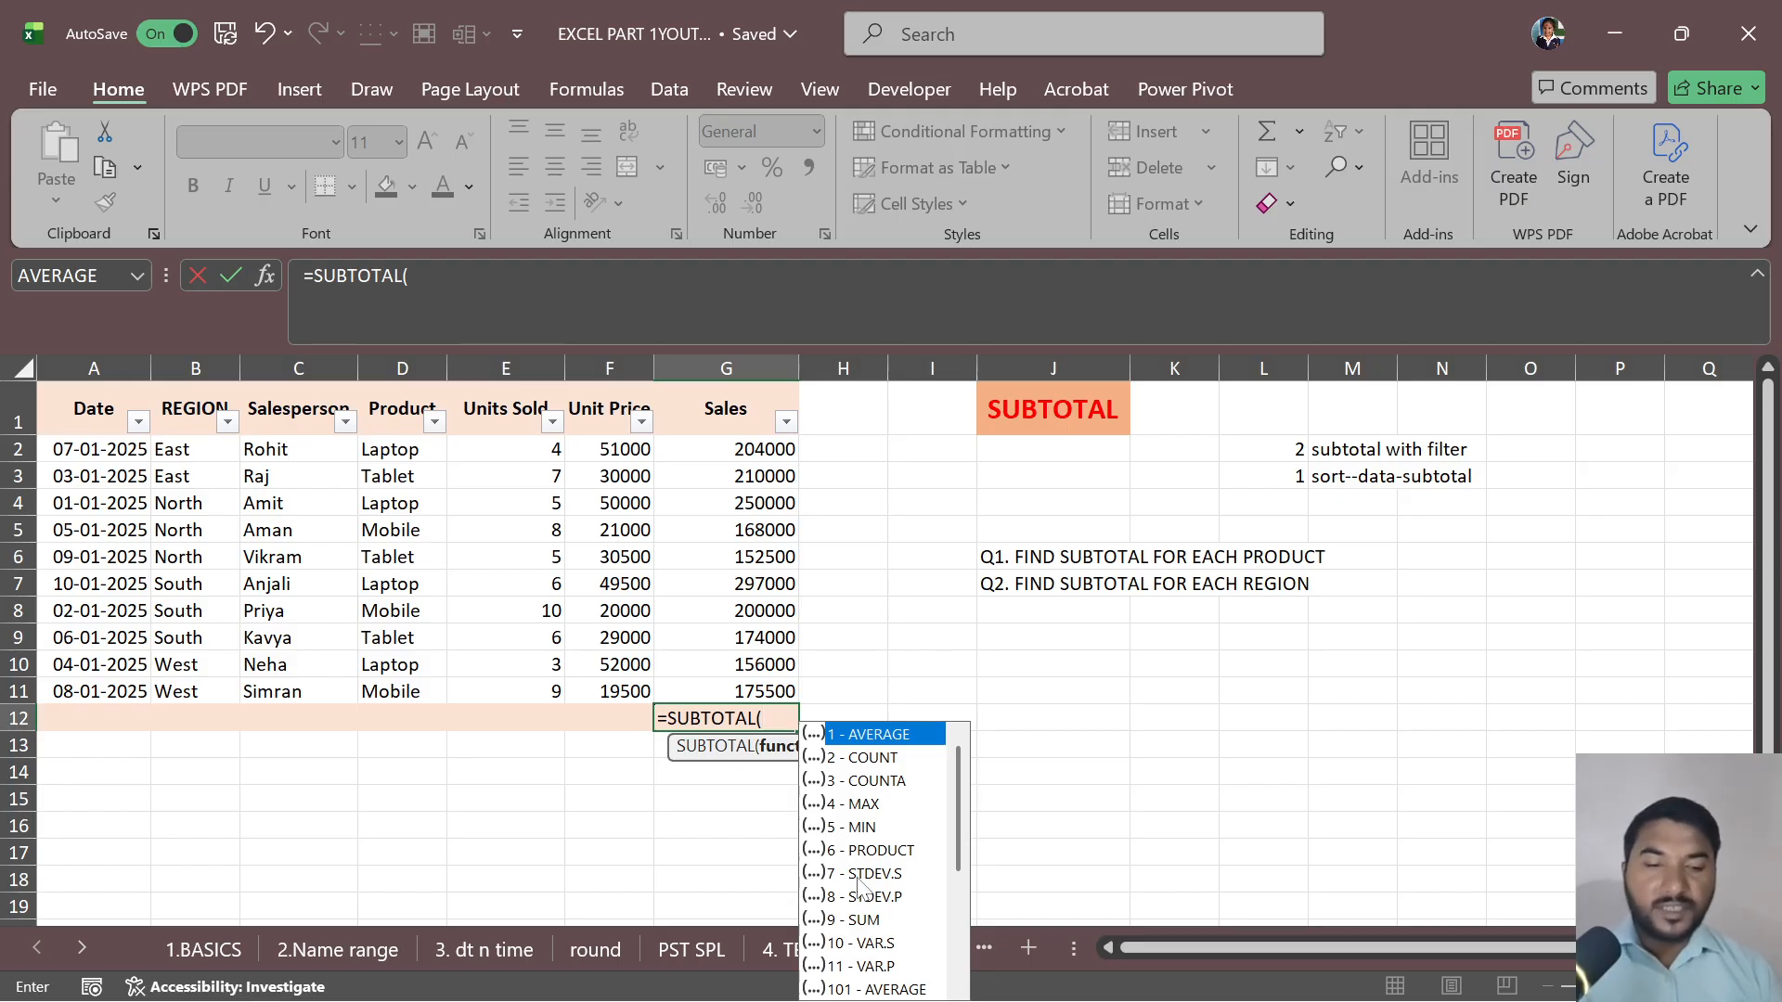
type(",")
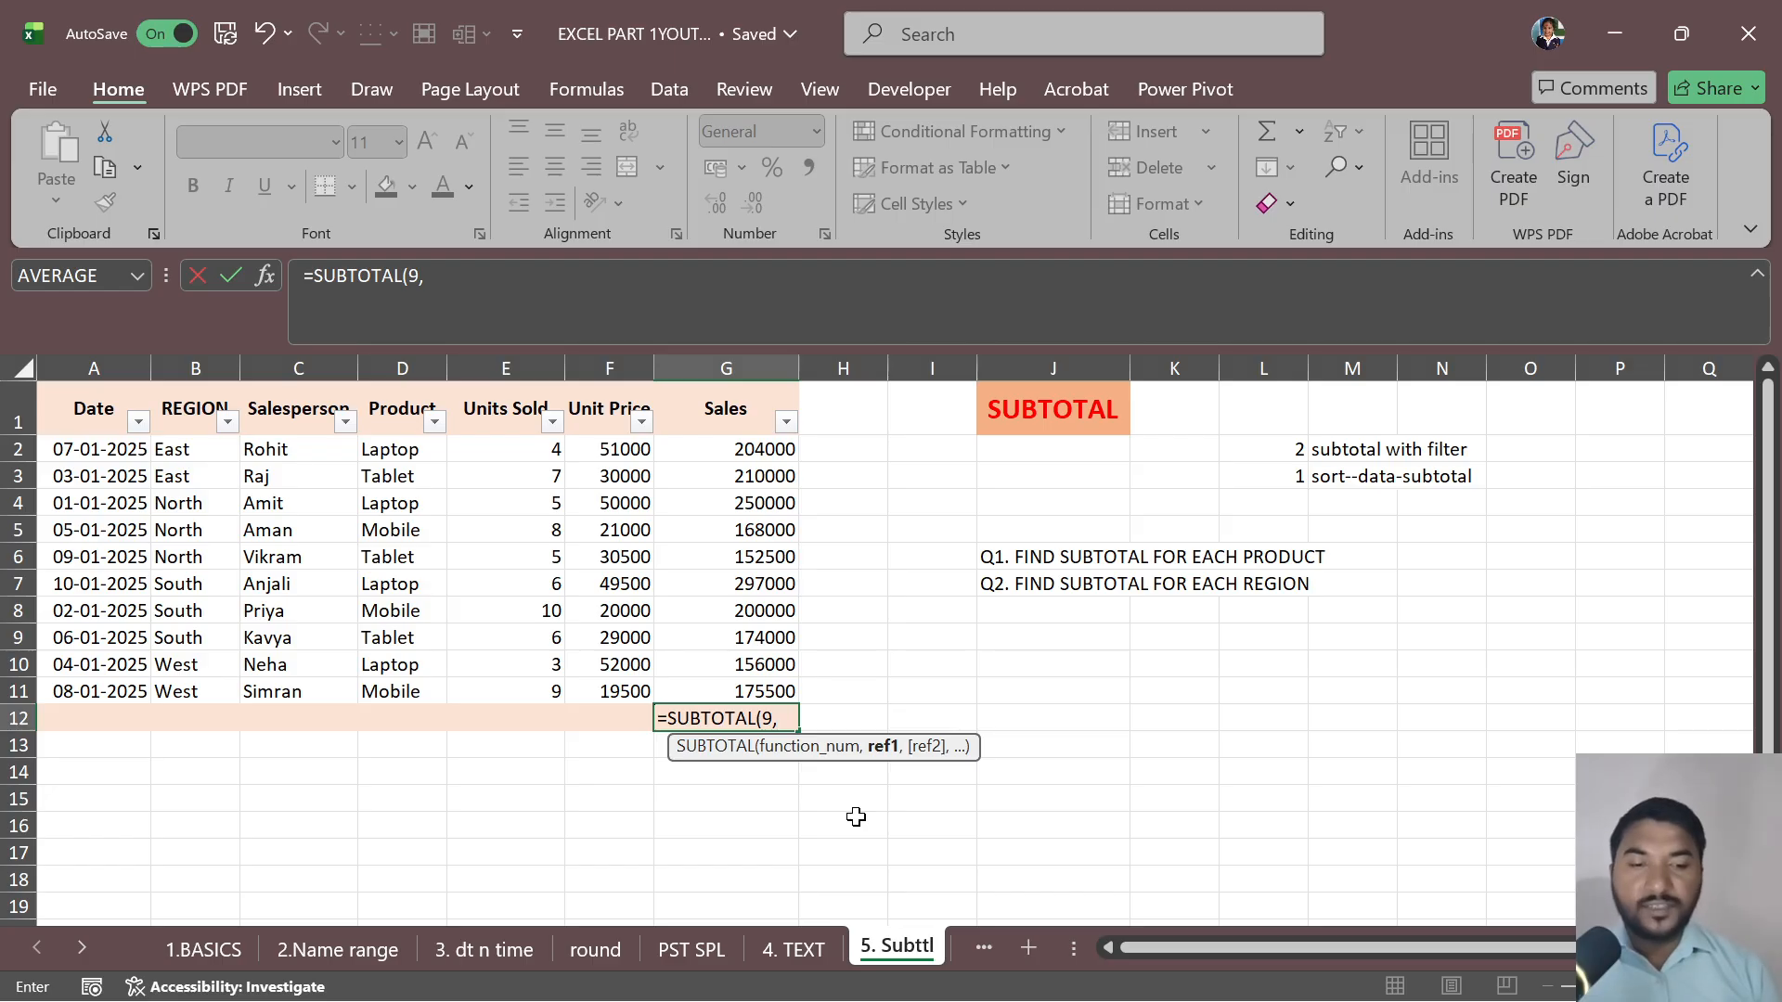
left_click_drag(753, 452, 768, 687)
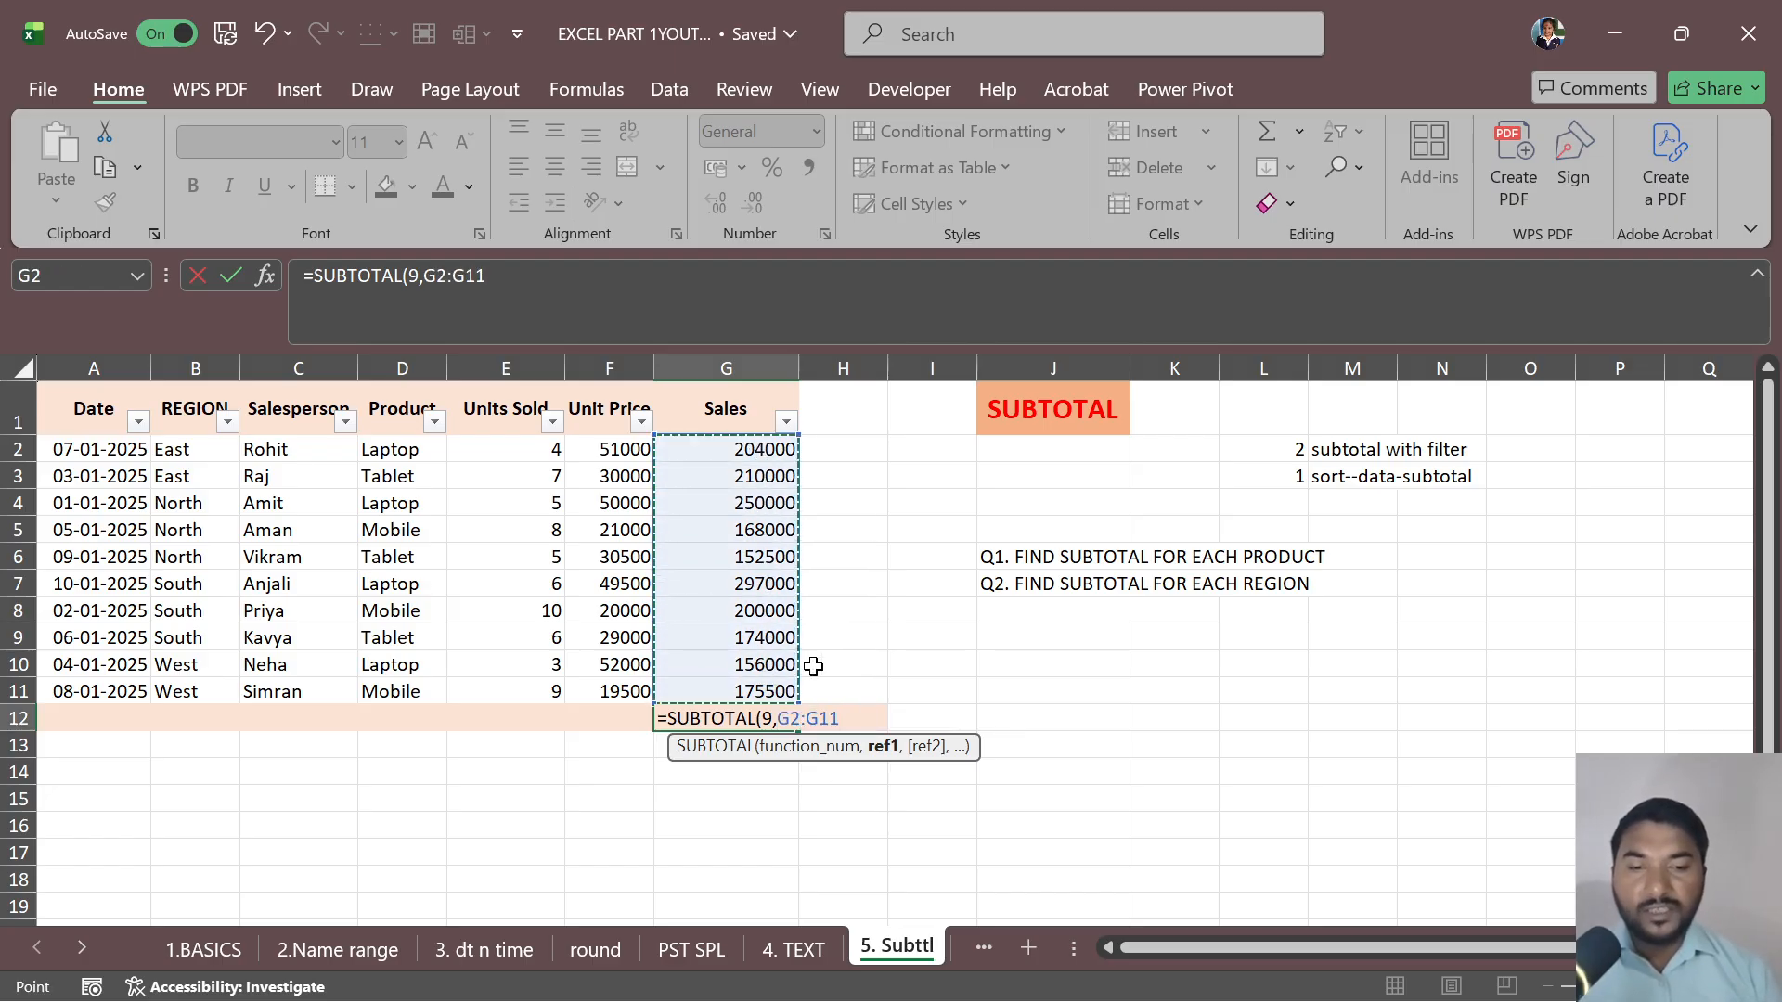
key("Return")
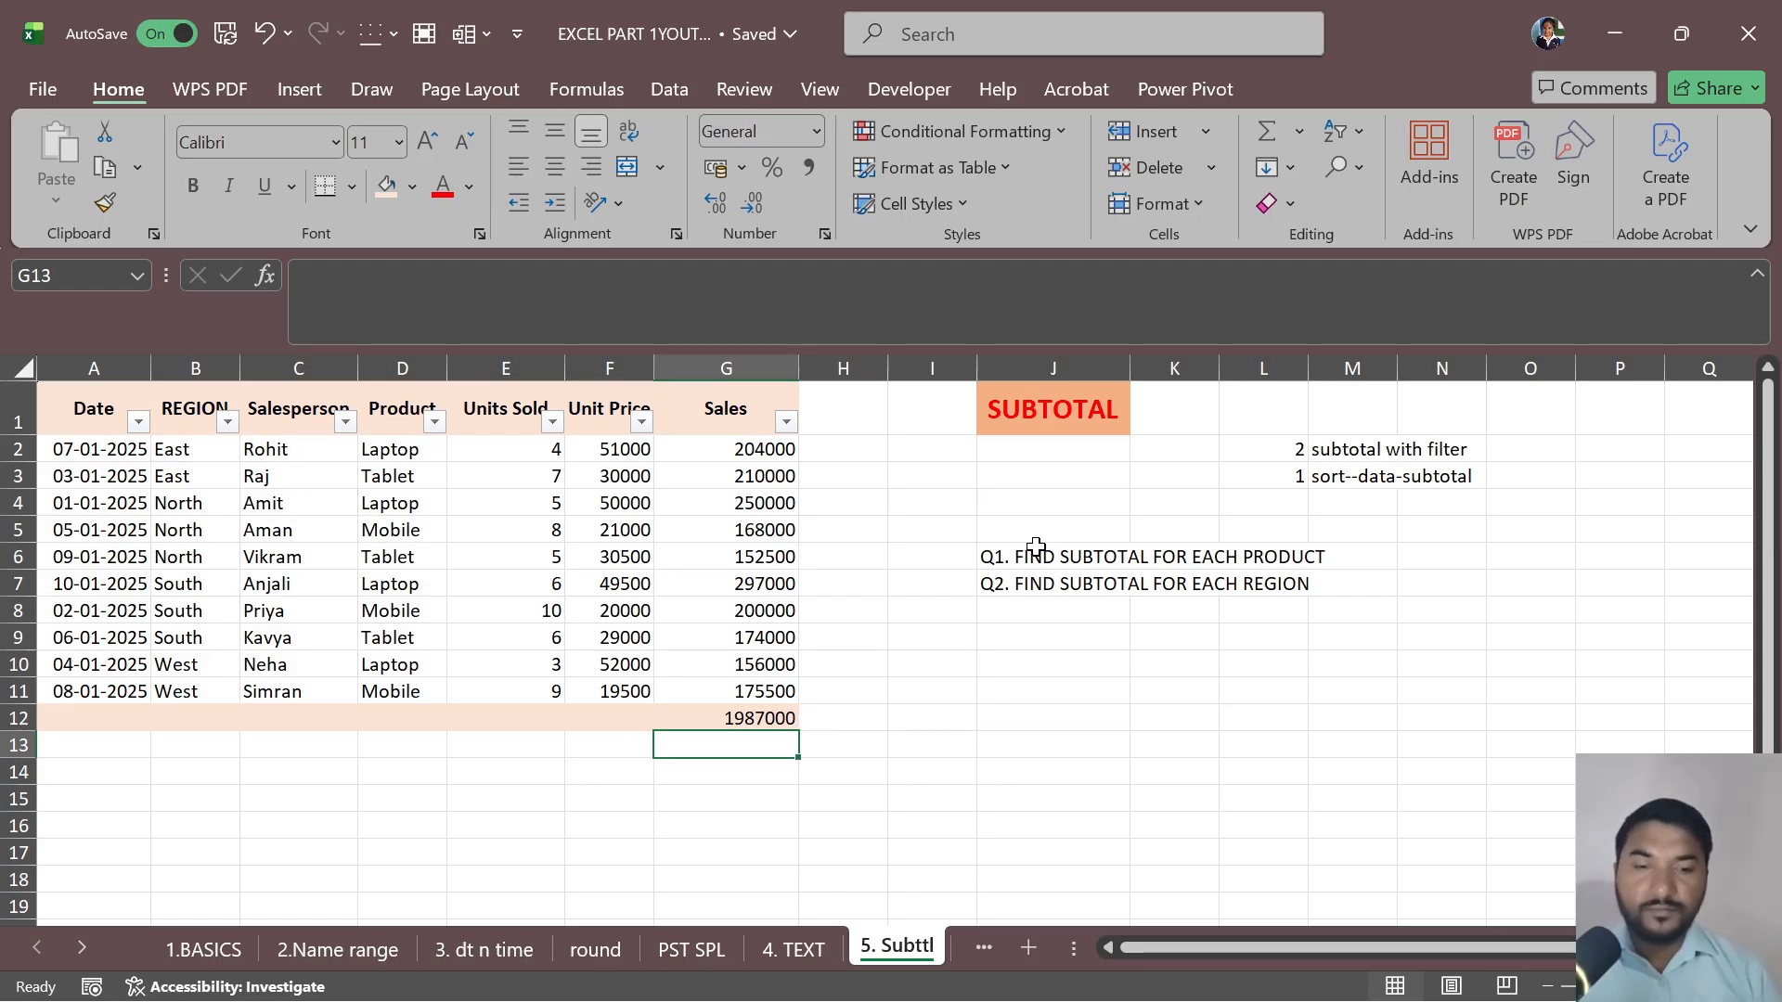
- Filter the Product column to show only Laptop rows
left_click(766, 711)
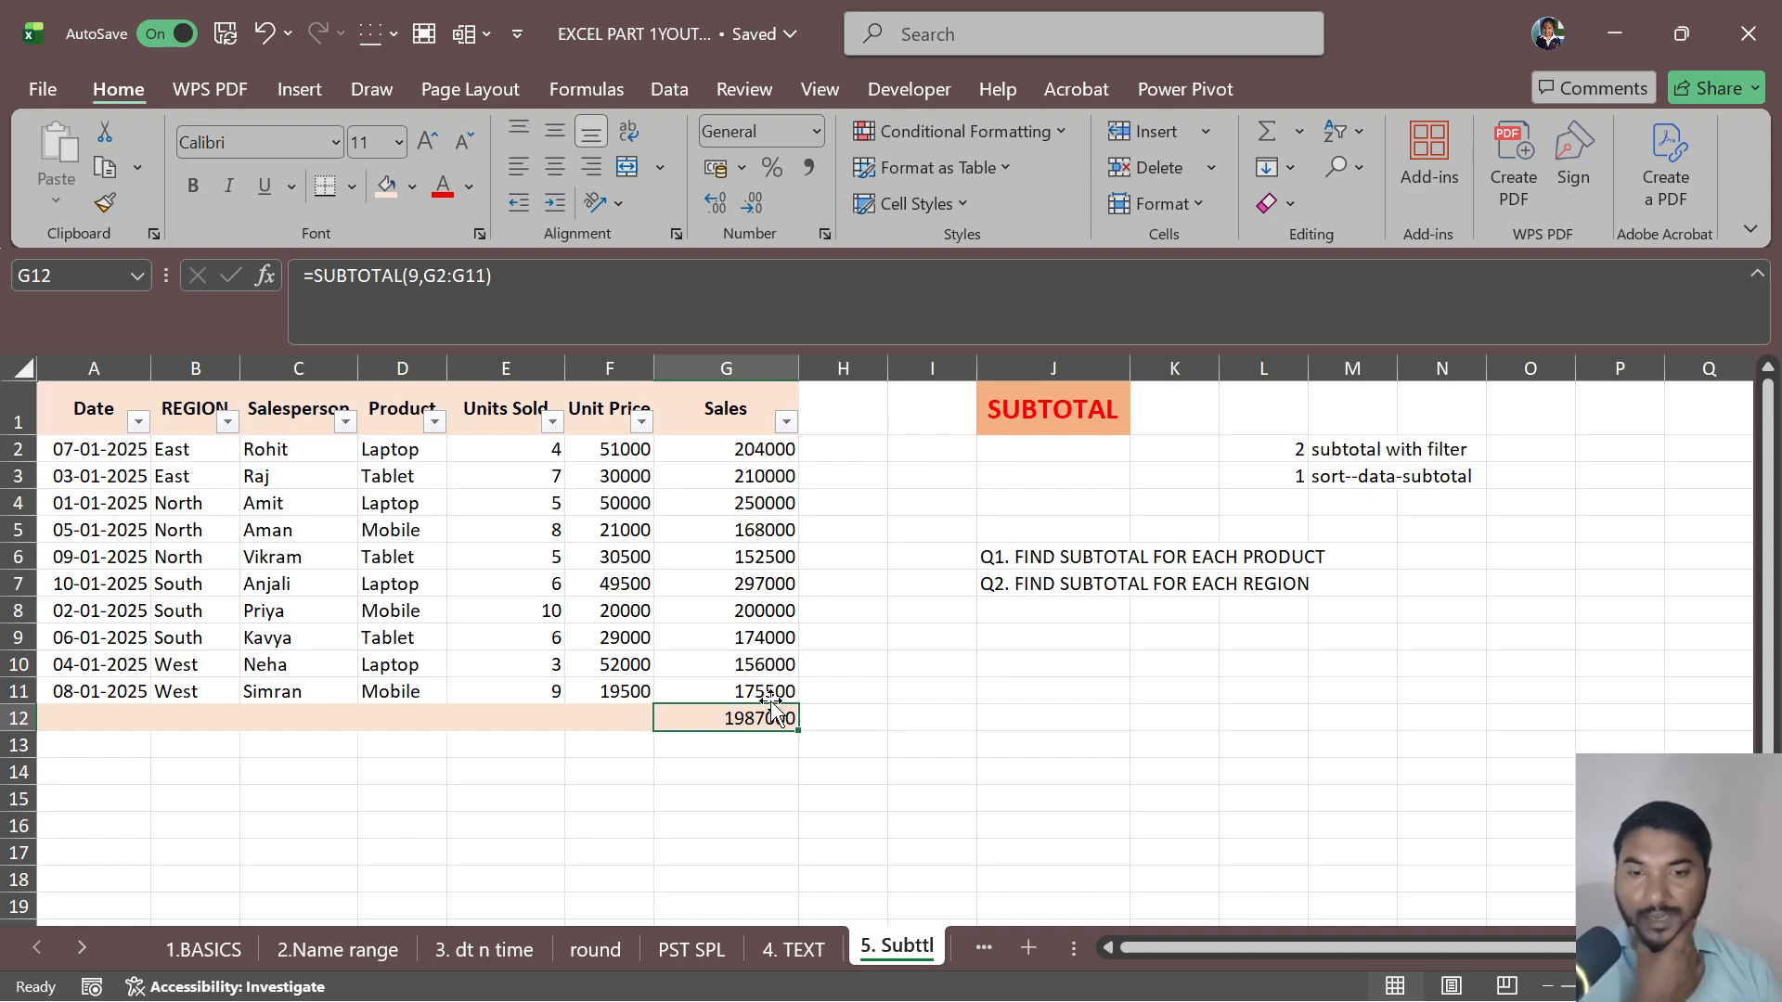
left_click(434, 422)
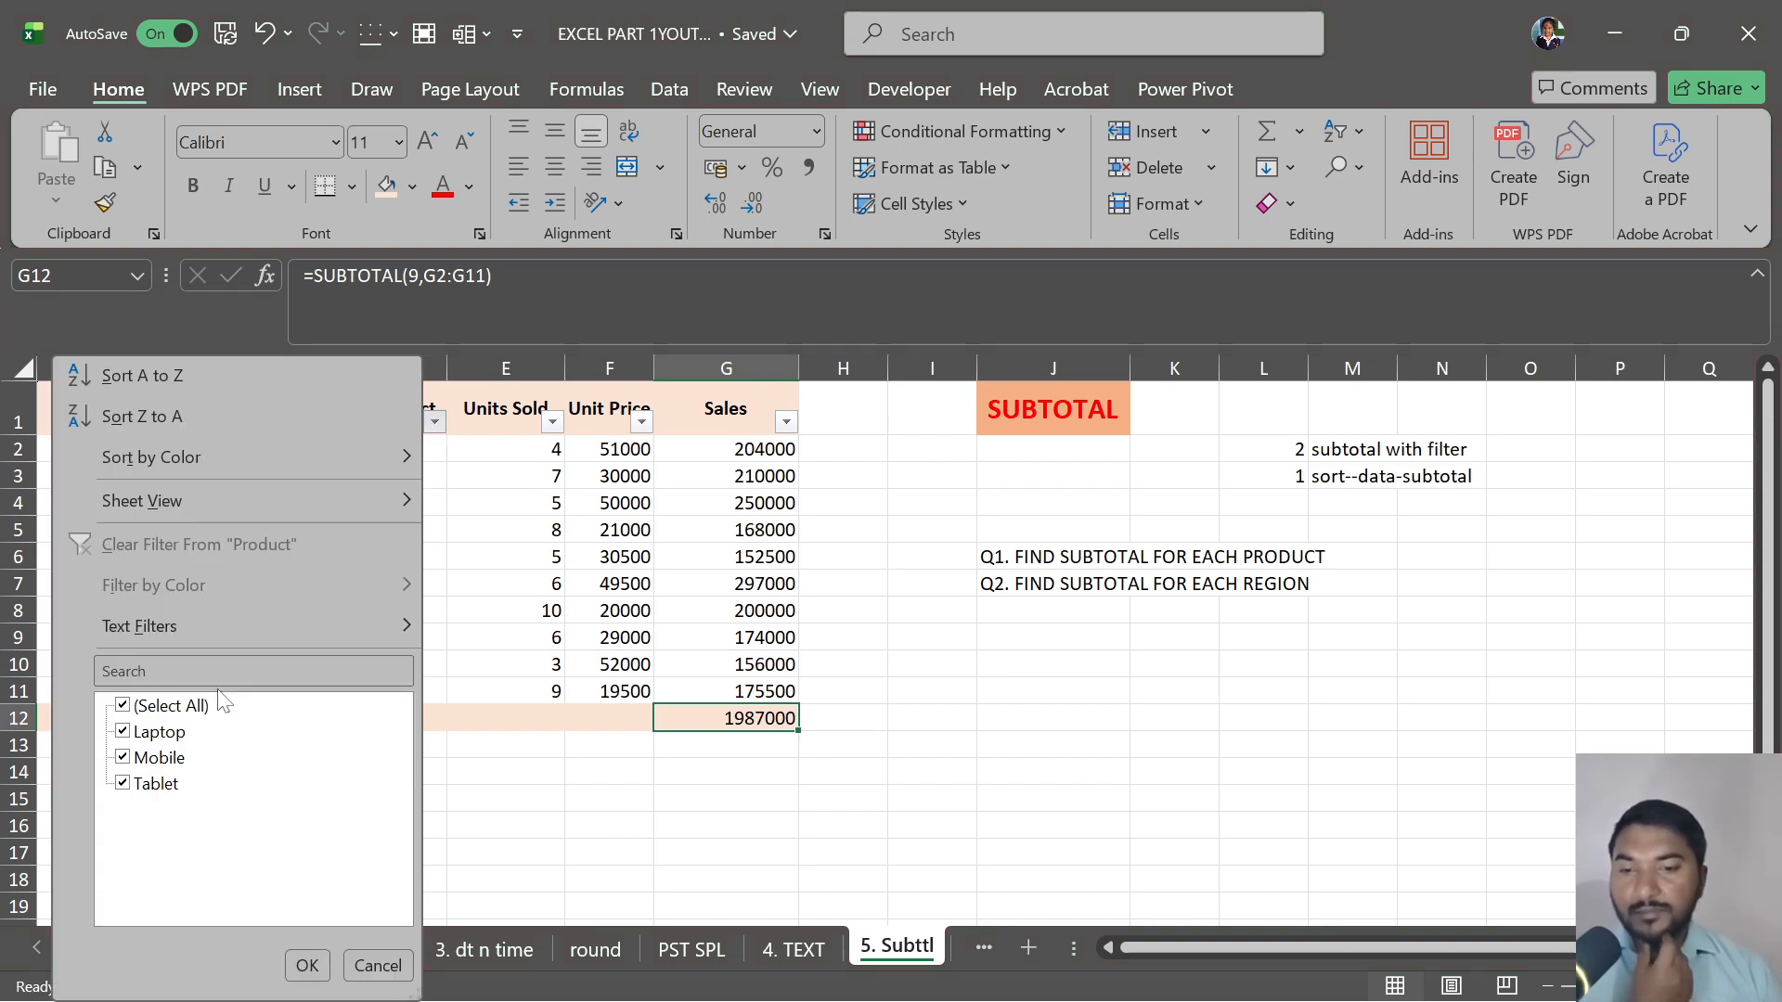
left_click(204, 714)
left_click(160, 732)
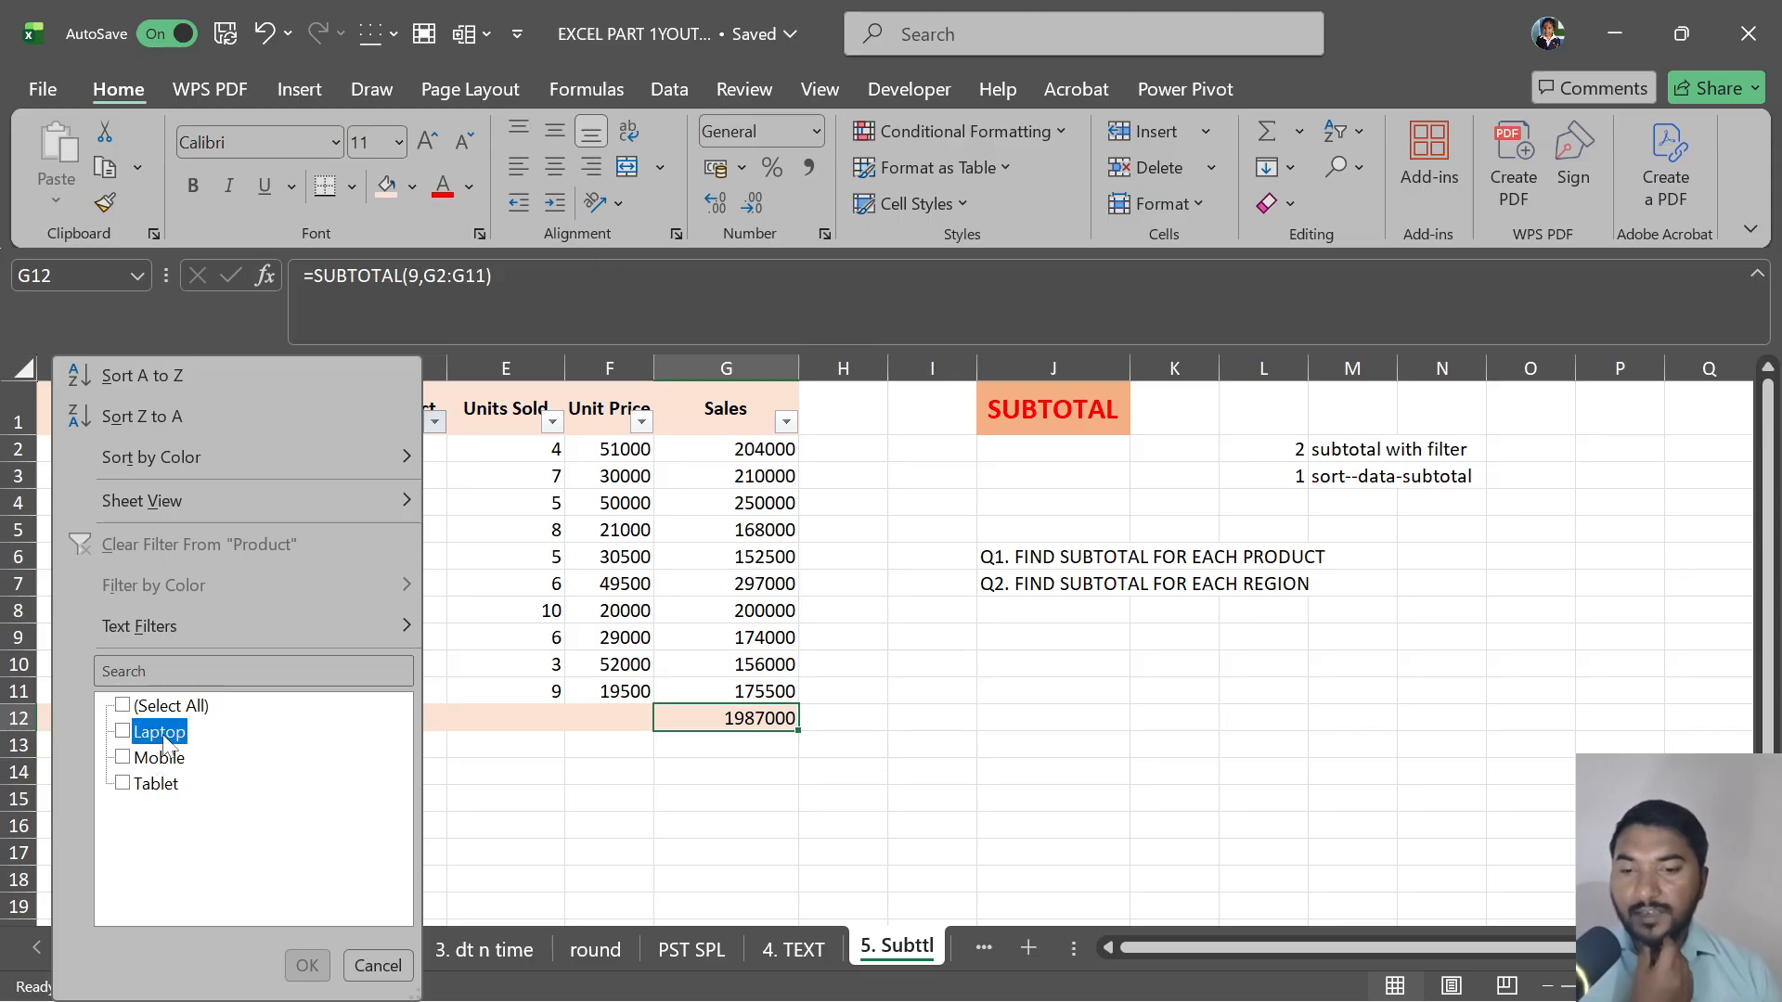
left_click(306, 965)
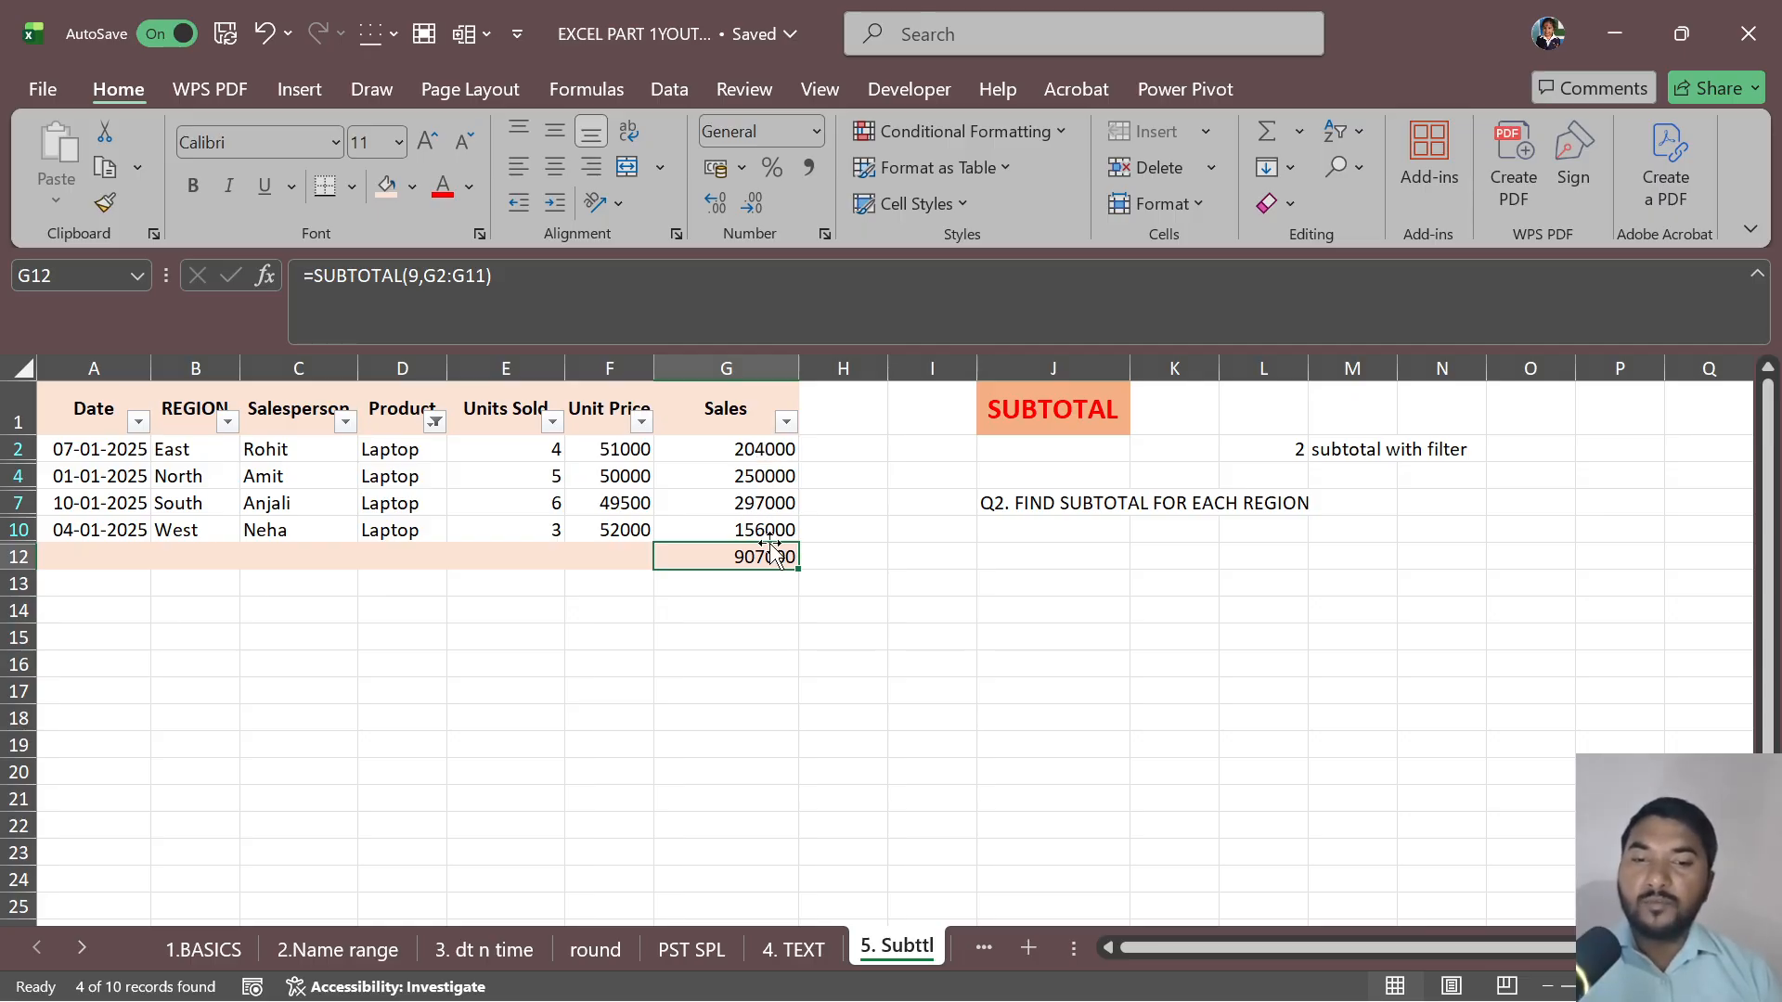
- Add Mobile to the Product filter alongside Laptop and compare the visible Sales values with the subtotal in G12
left_click(435, 422)
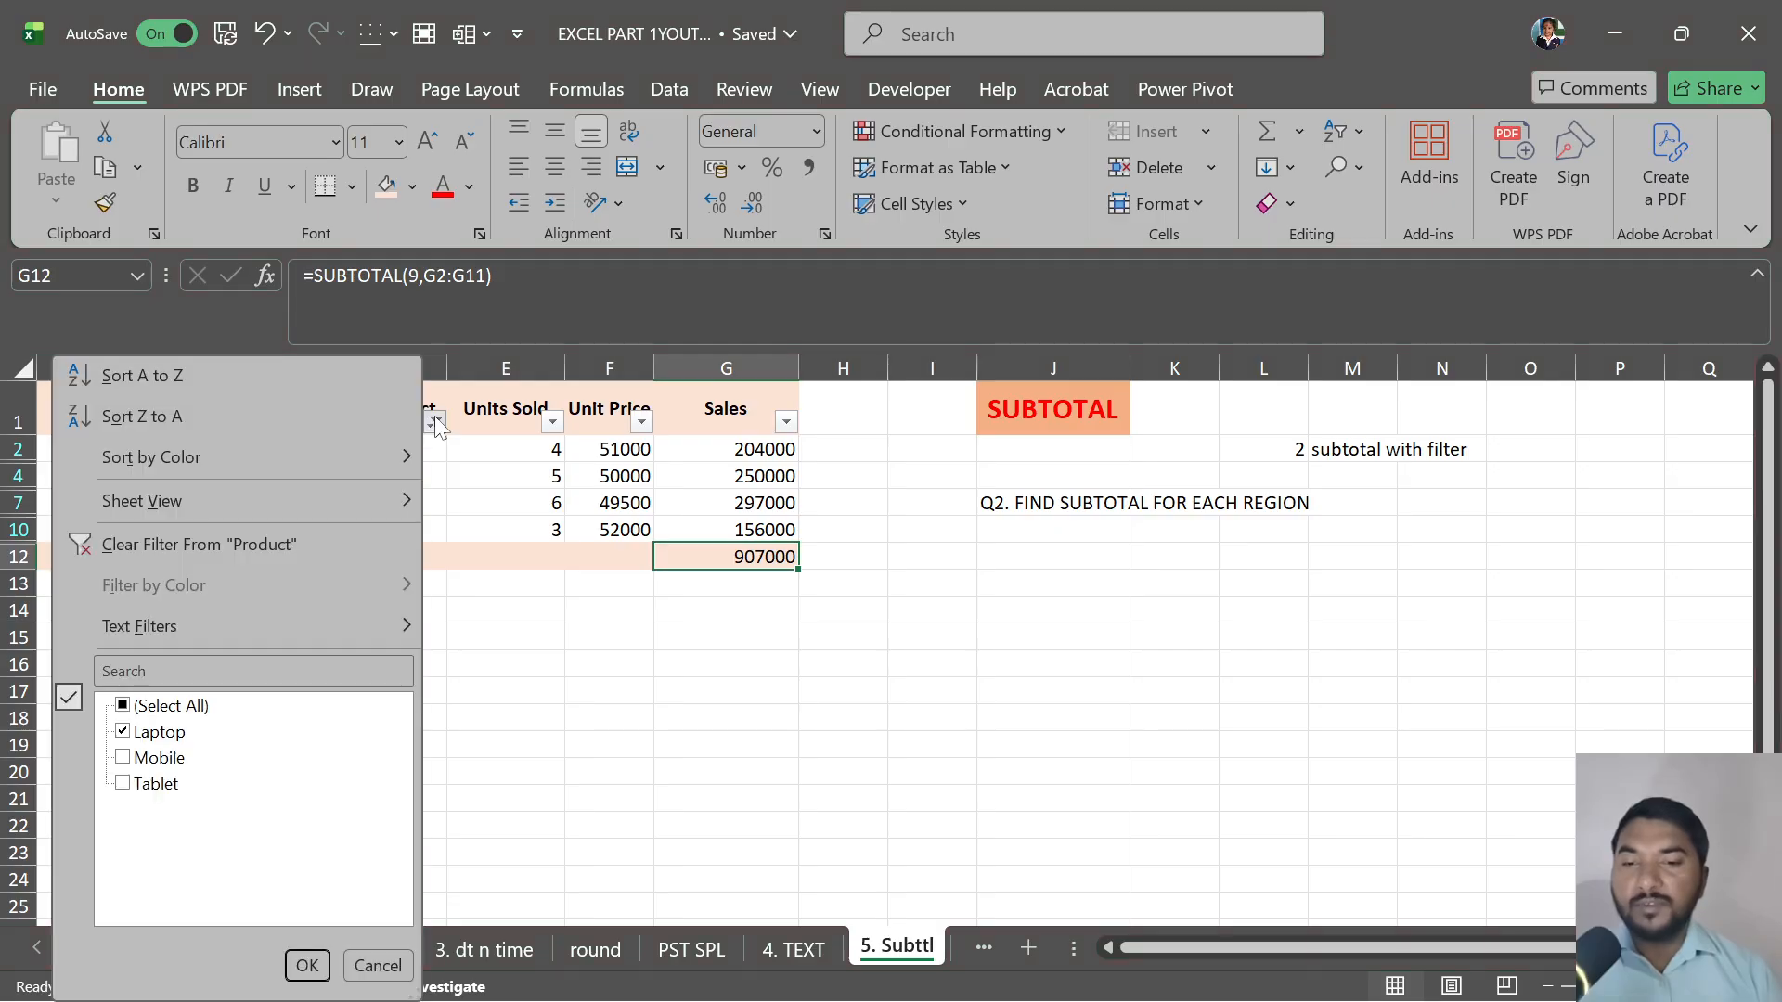
left_click(171, 759)
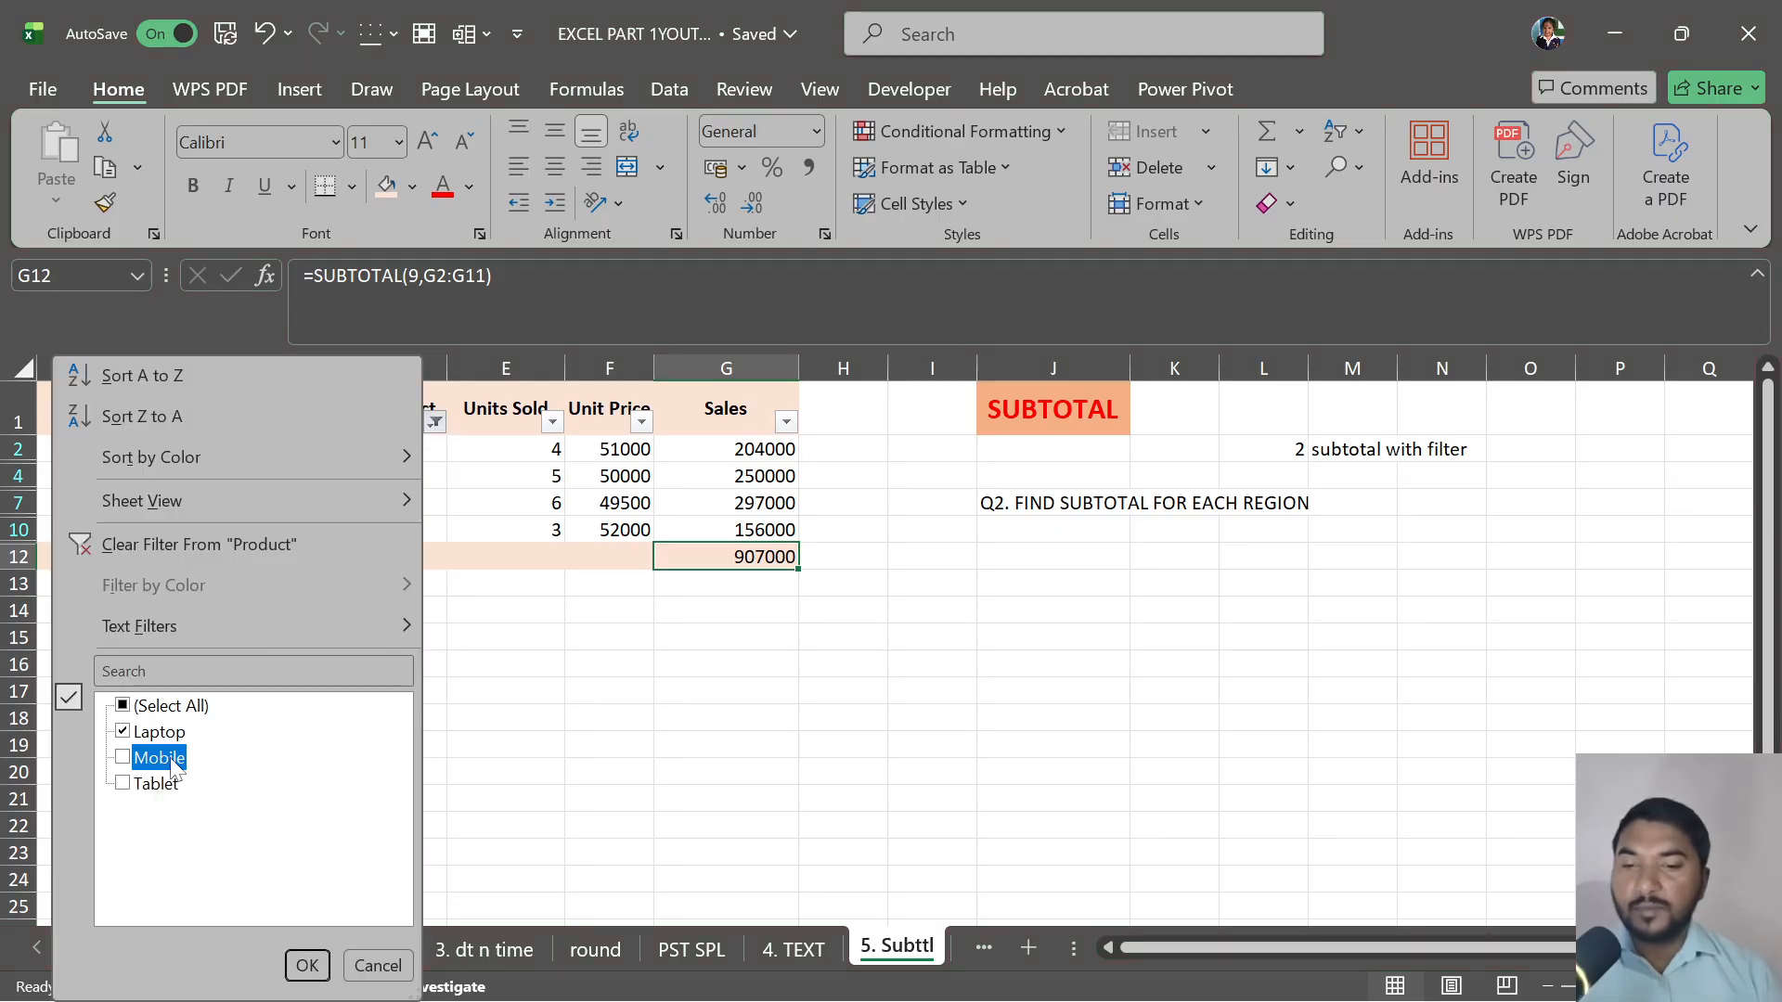
left_click(307, 965)
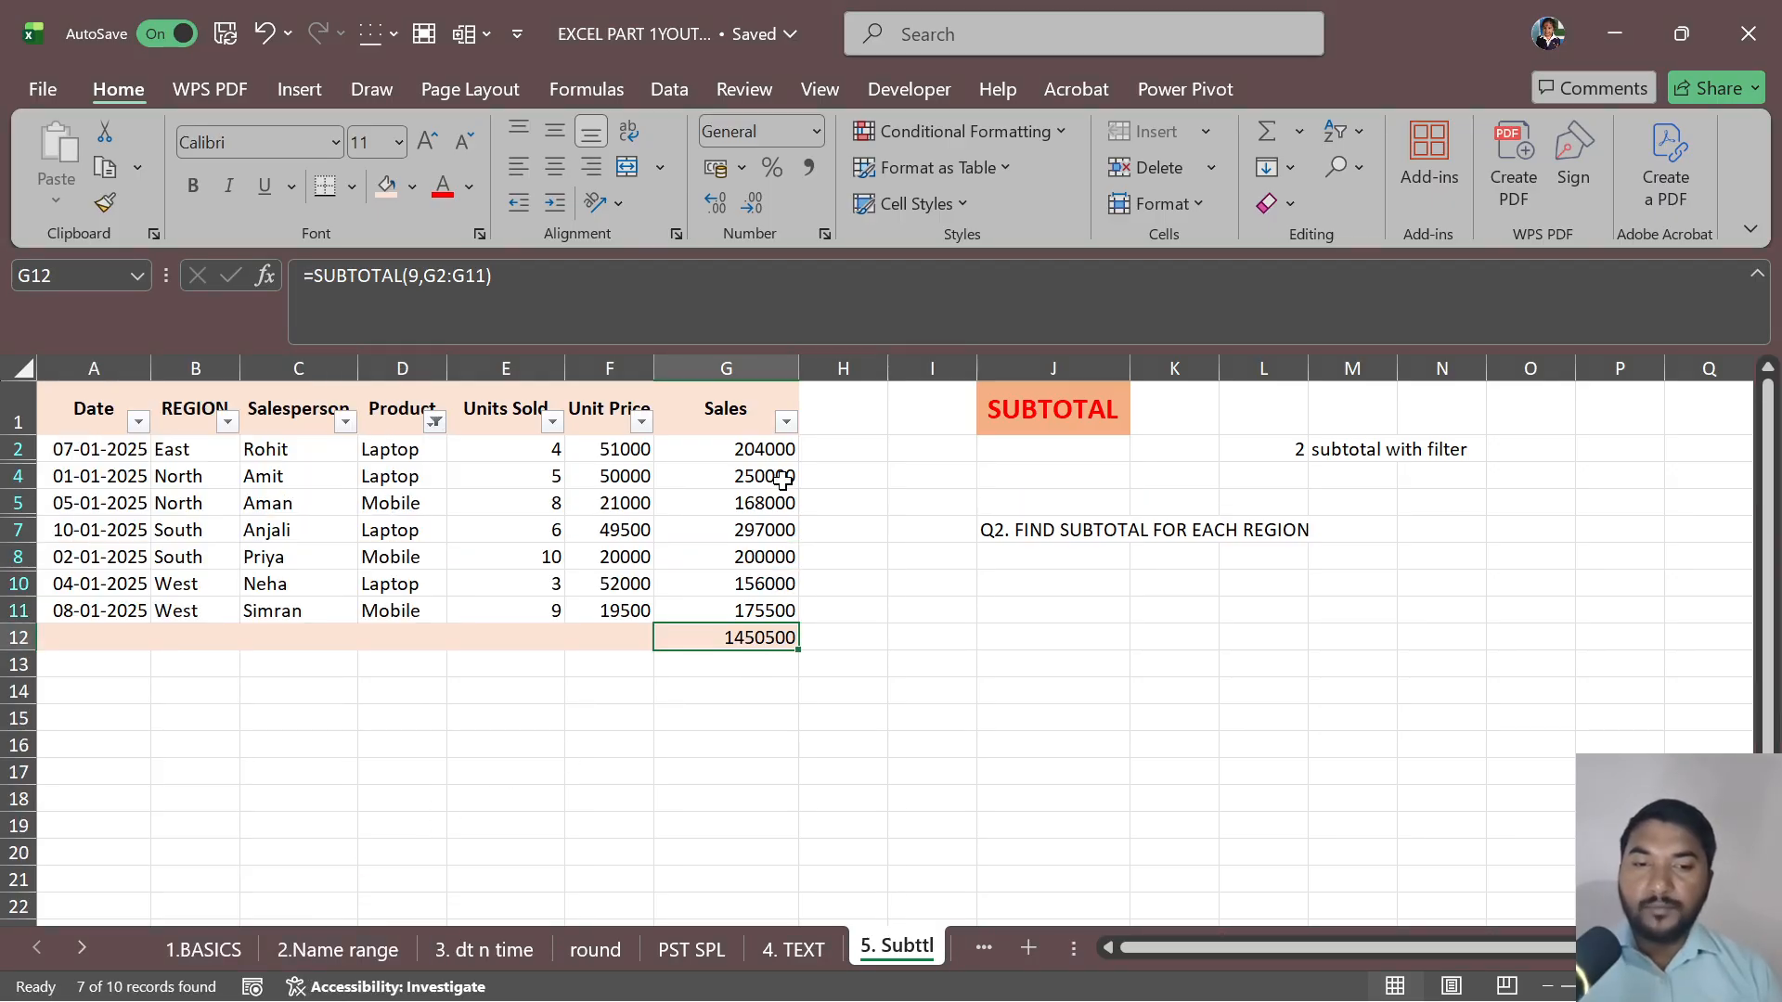
left_click_drag(399, 450, 770, 610)
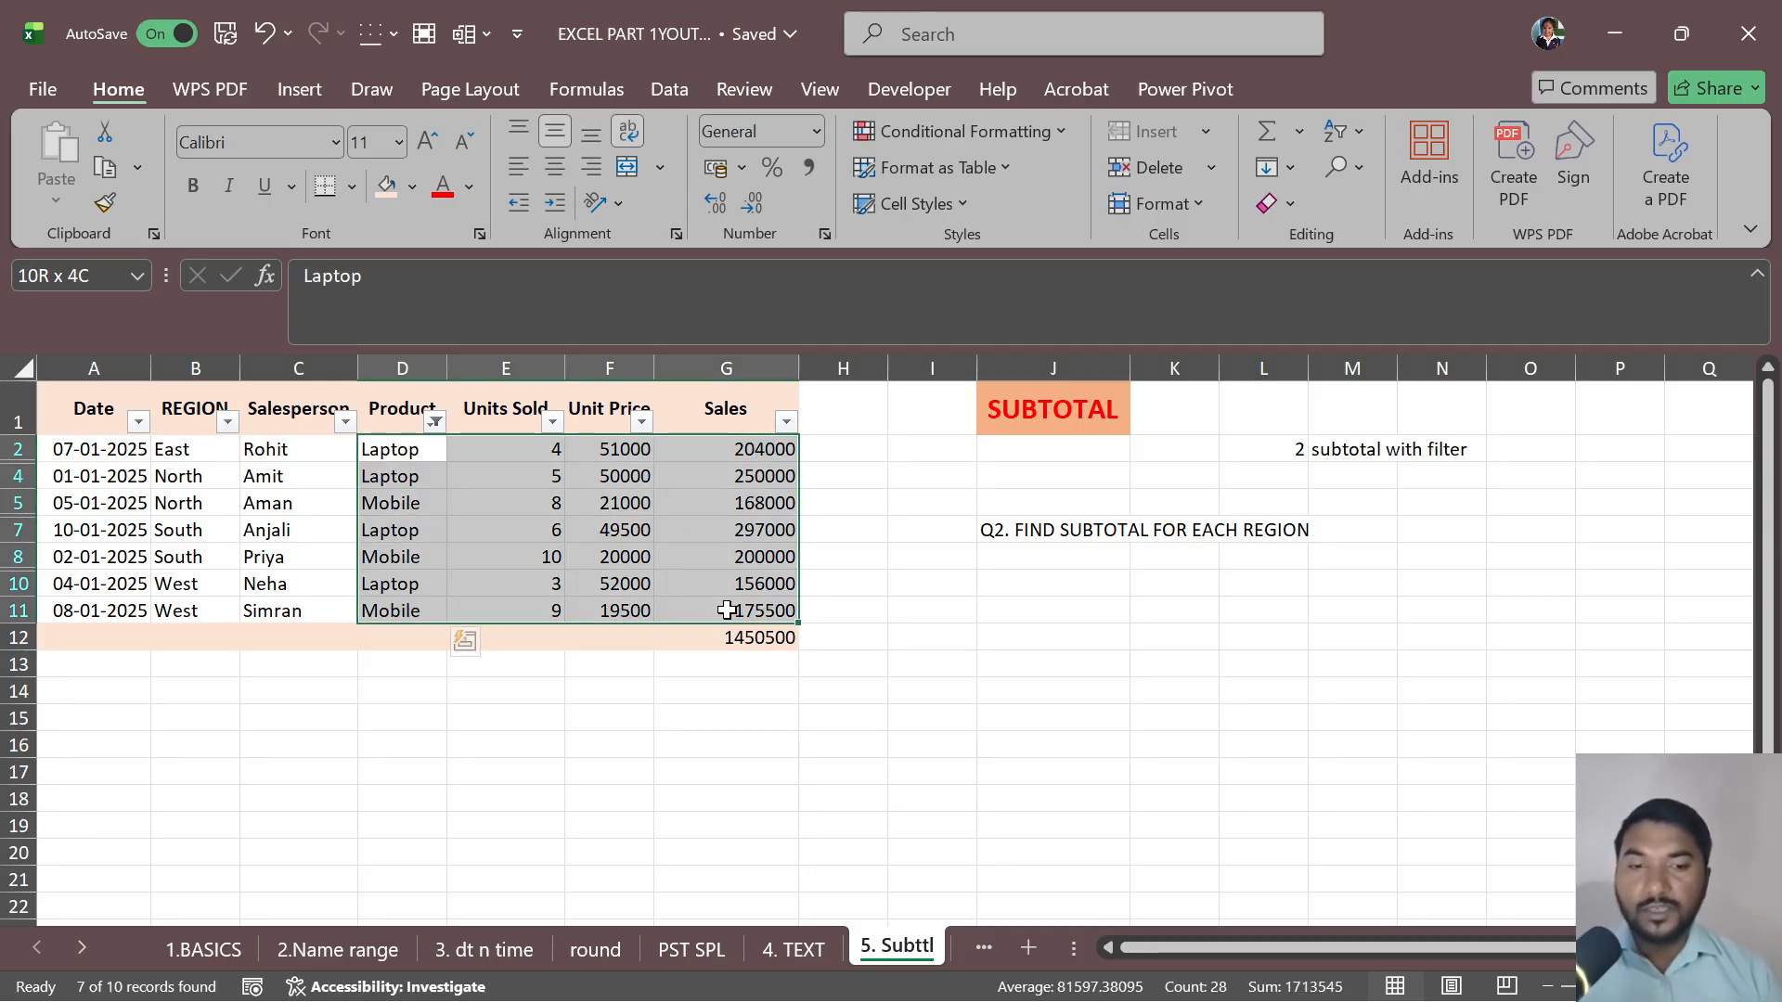
left_click_drag(766, 452, 770, 608)
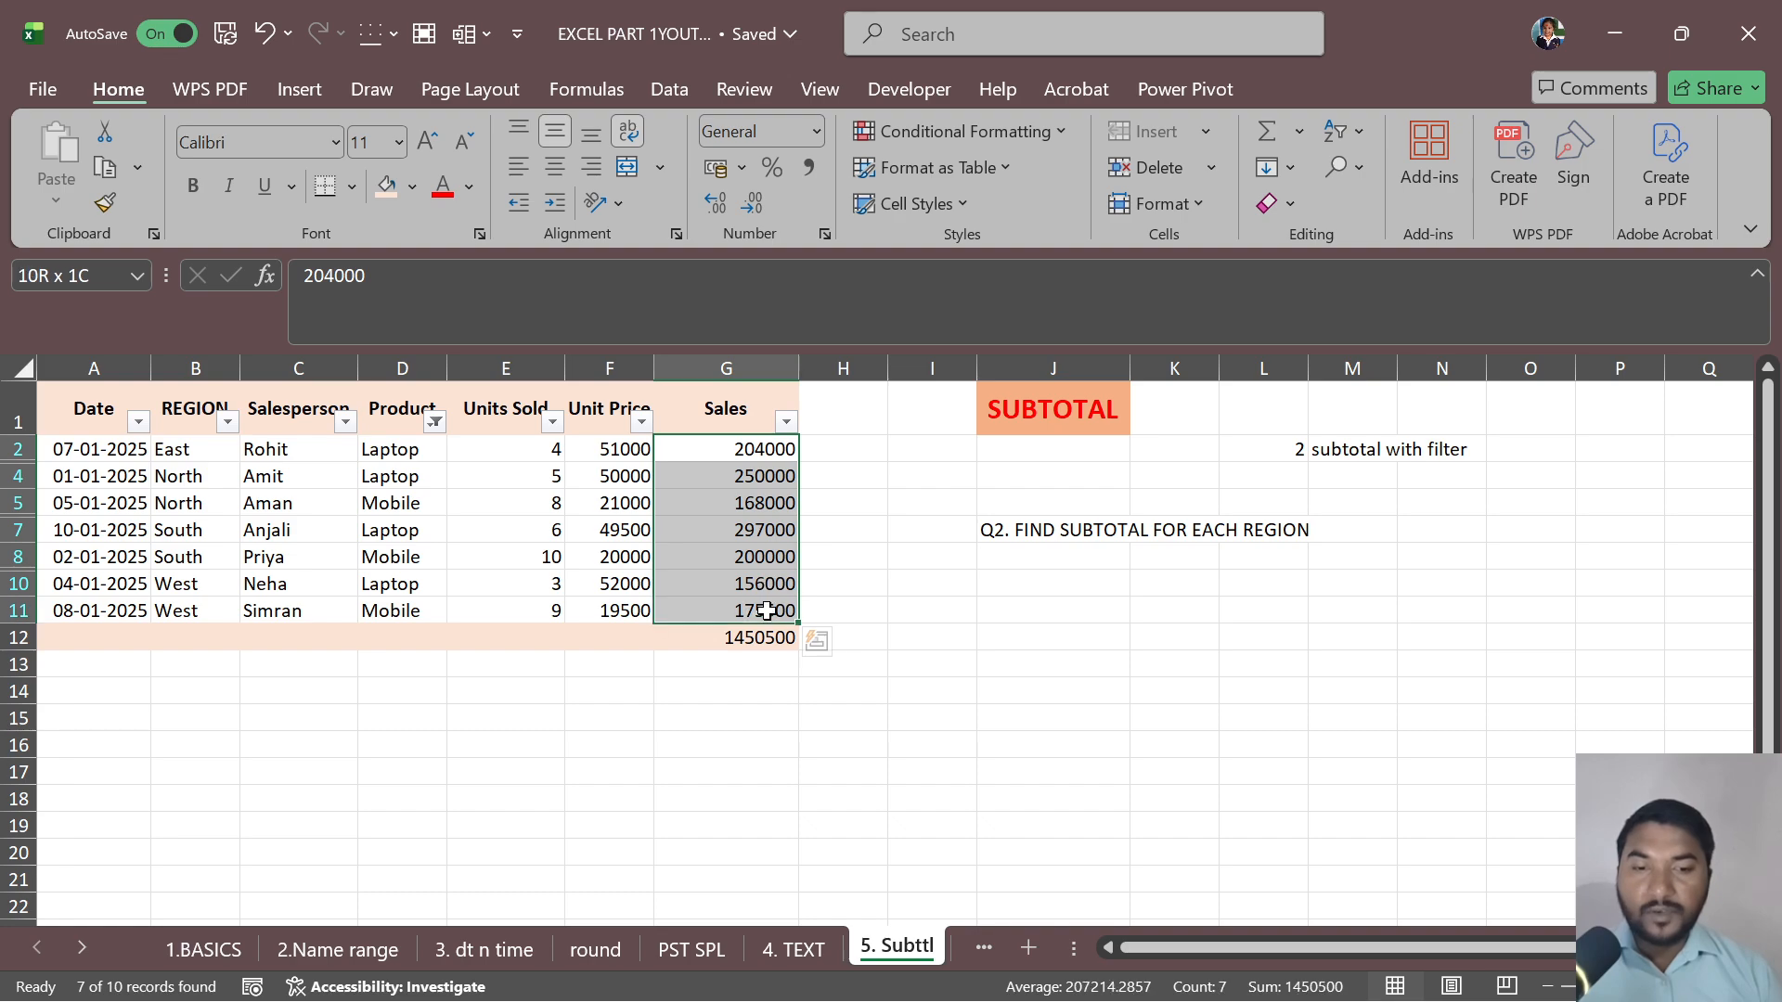
left_click(766, 637)
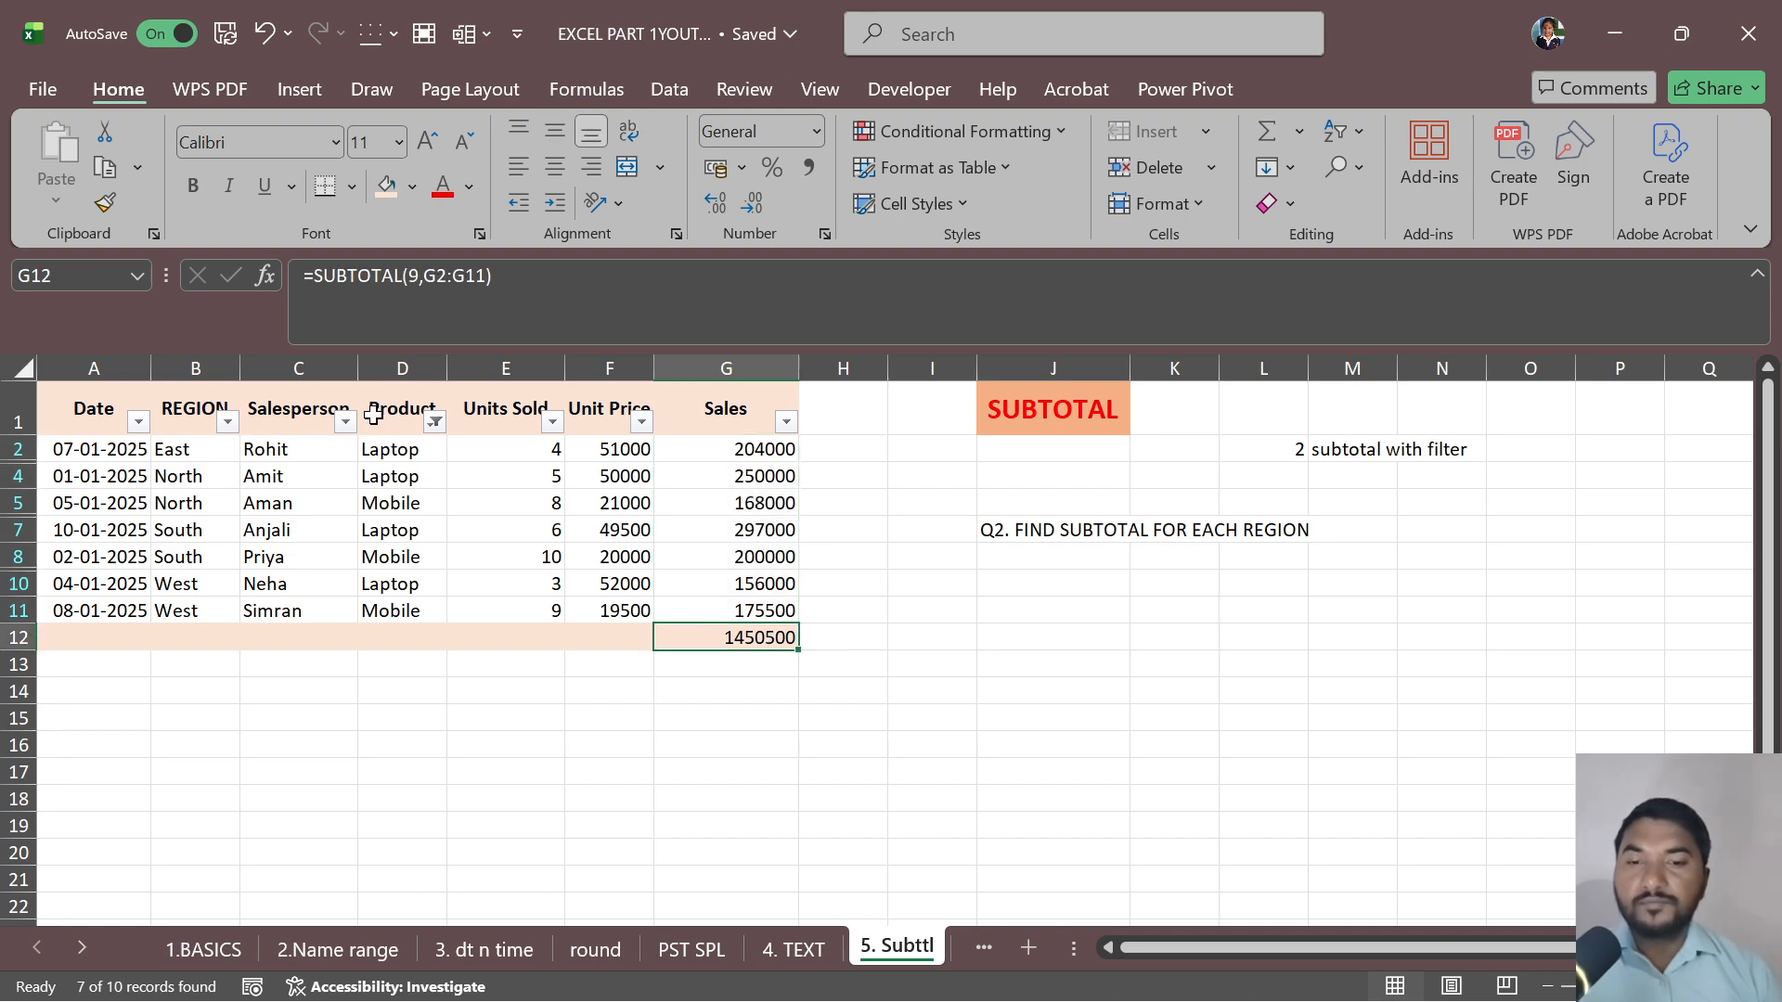
- Show all products again in the Product column filter
left_click(436, 422)
left_click(172, 706)
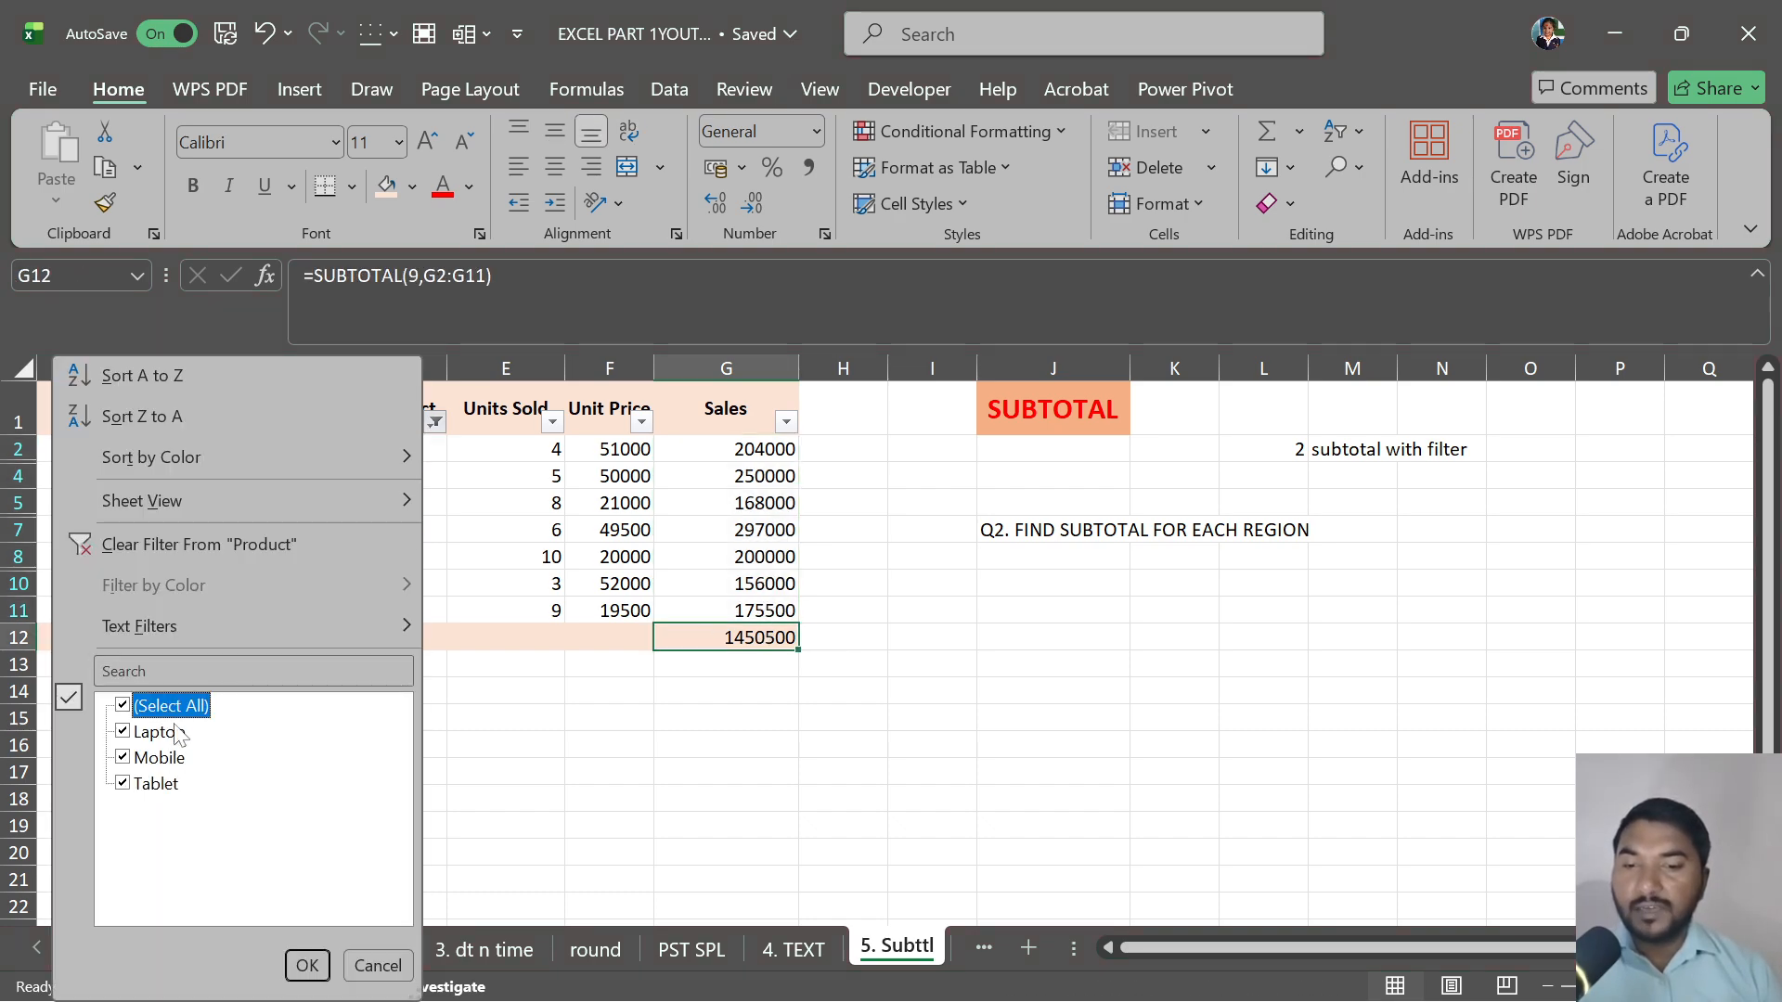
left_click(307, 965)
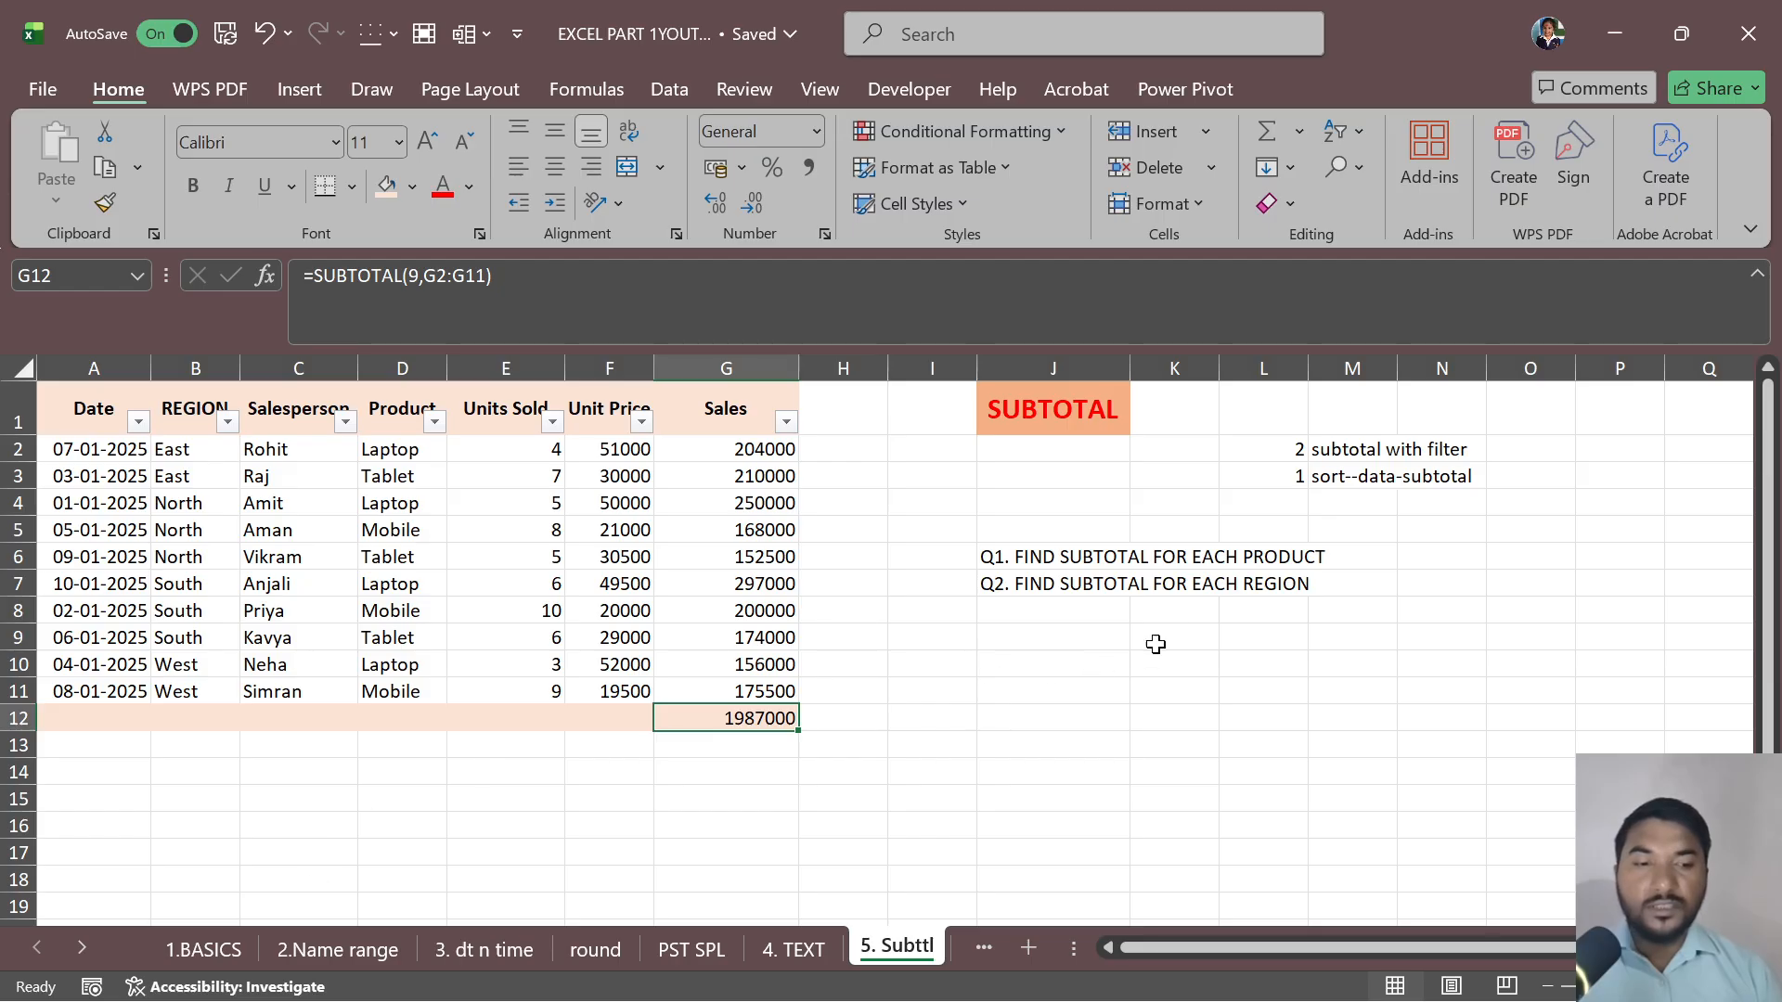
- Filter the REGION column to show only East and West, and check the subtotal in cell G12
left_click(228, 422)
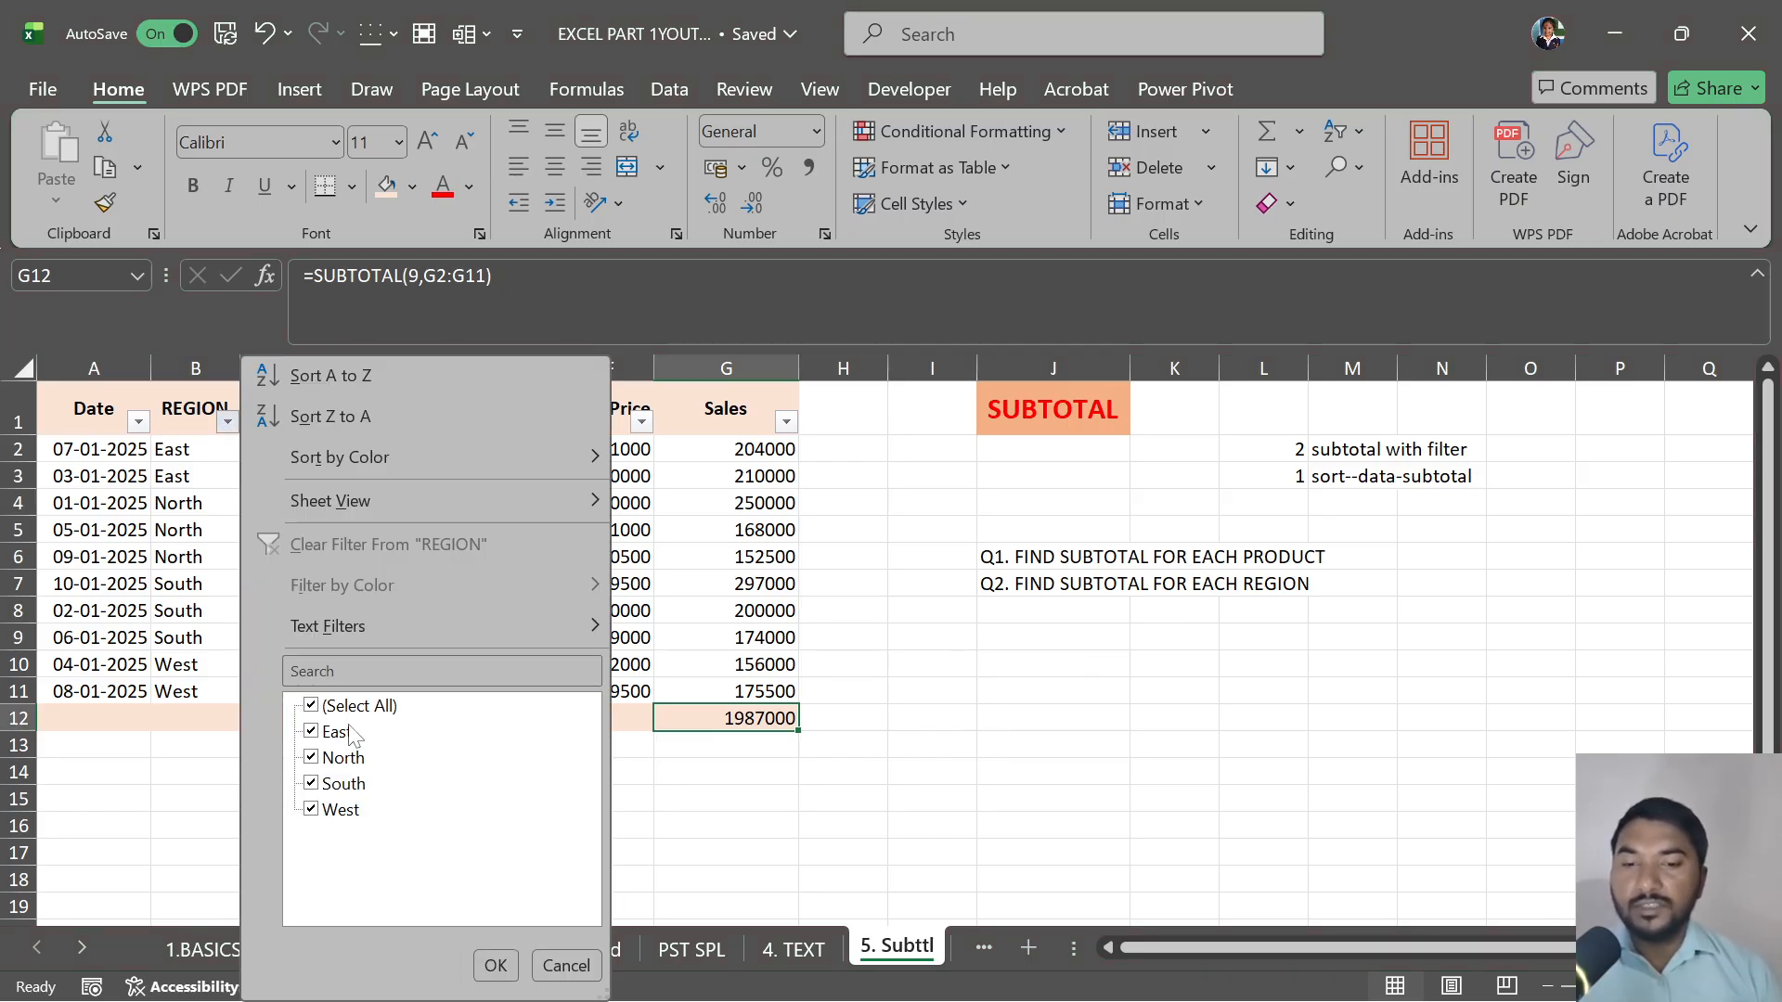
left_click(369, 710)
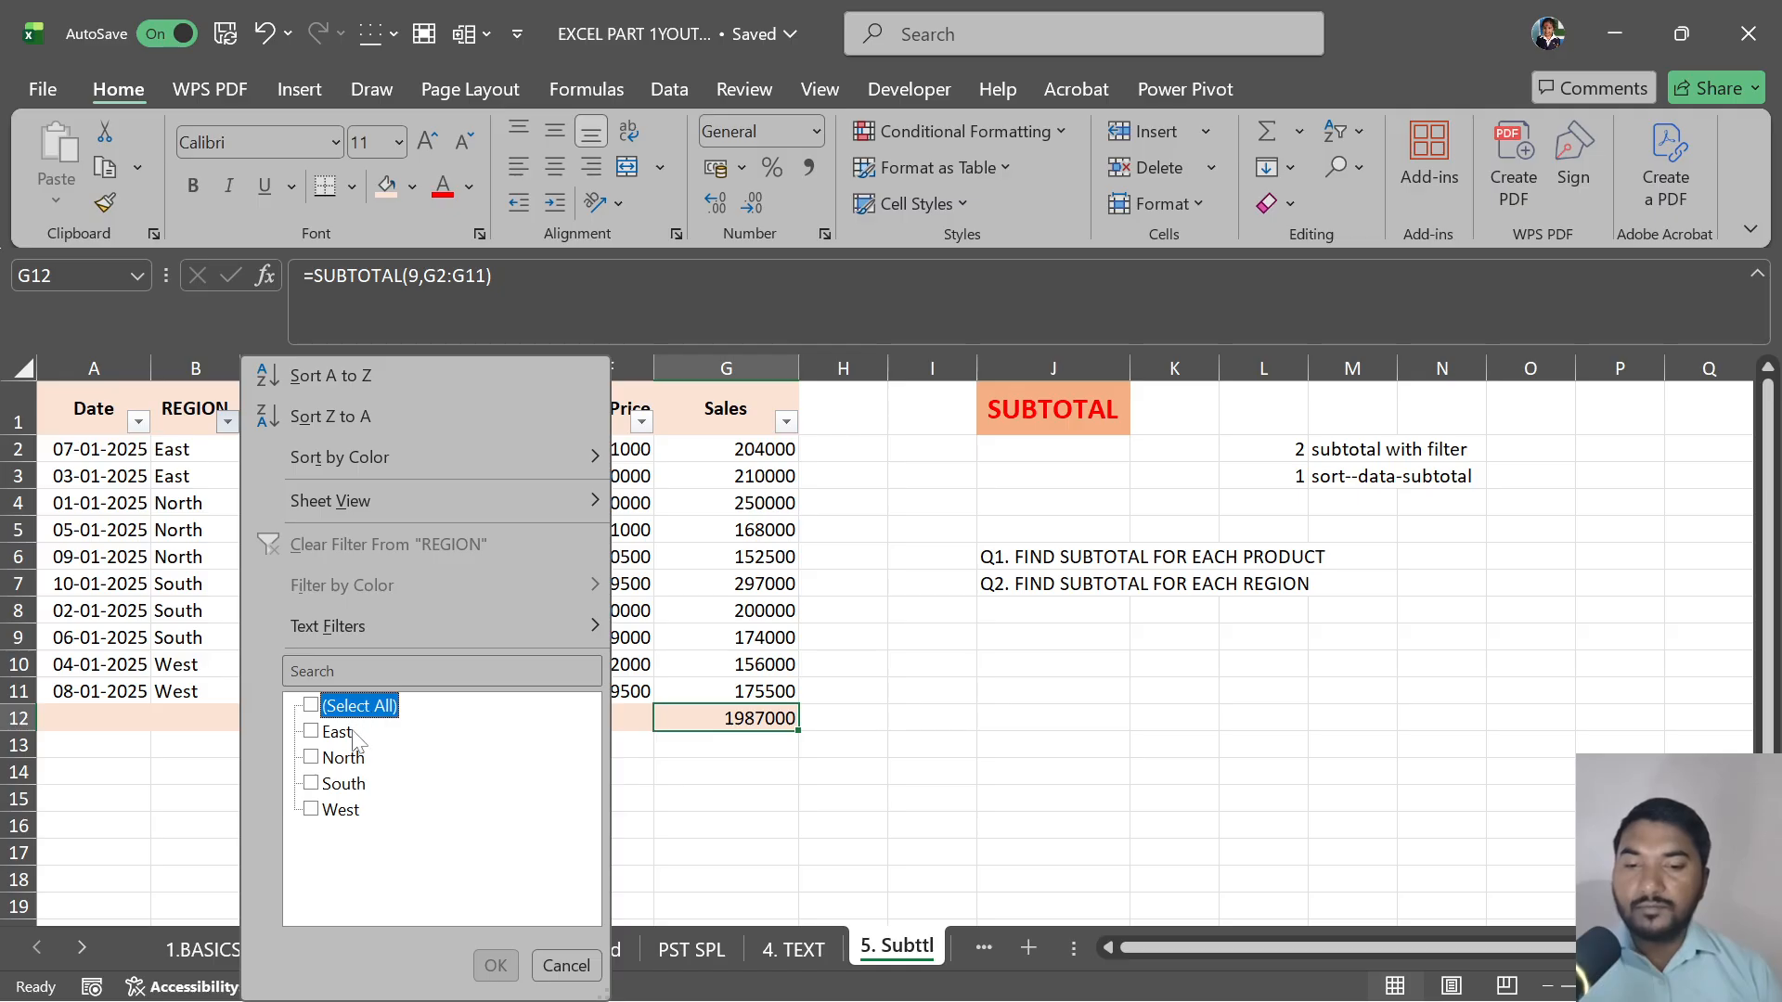
left_click(336, 732)
left_click(340, 809)
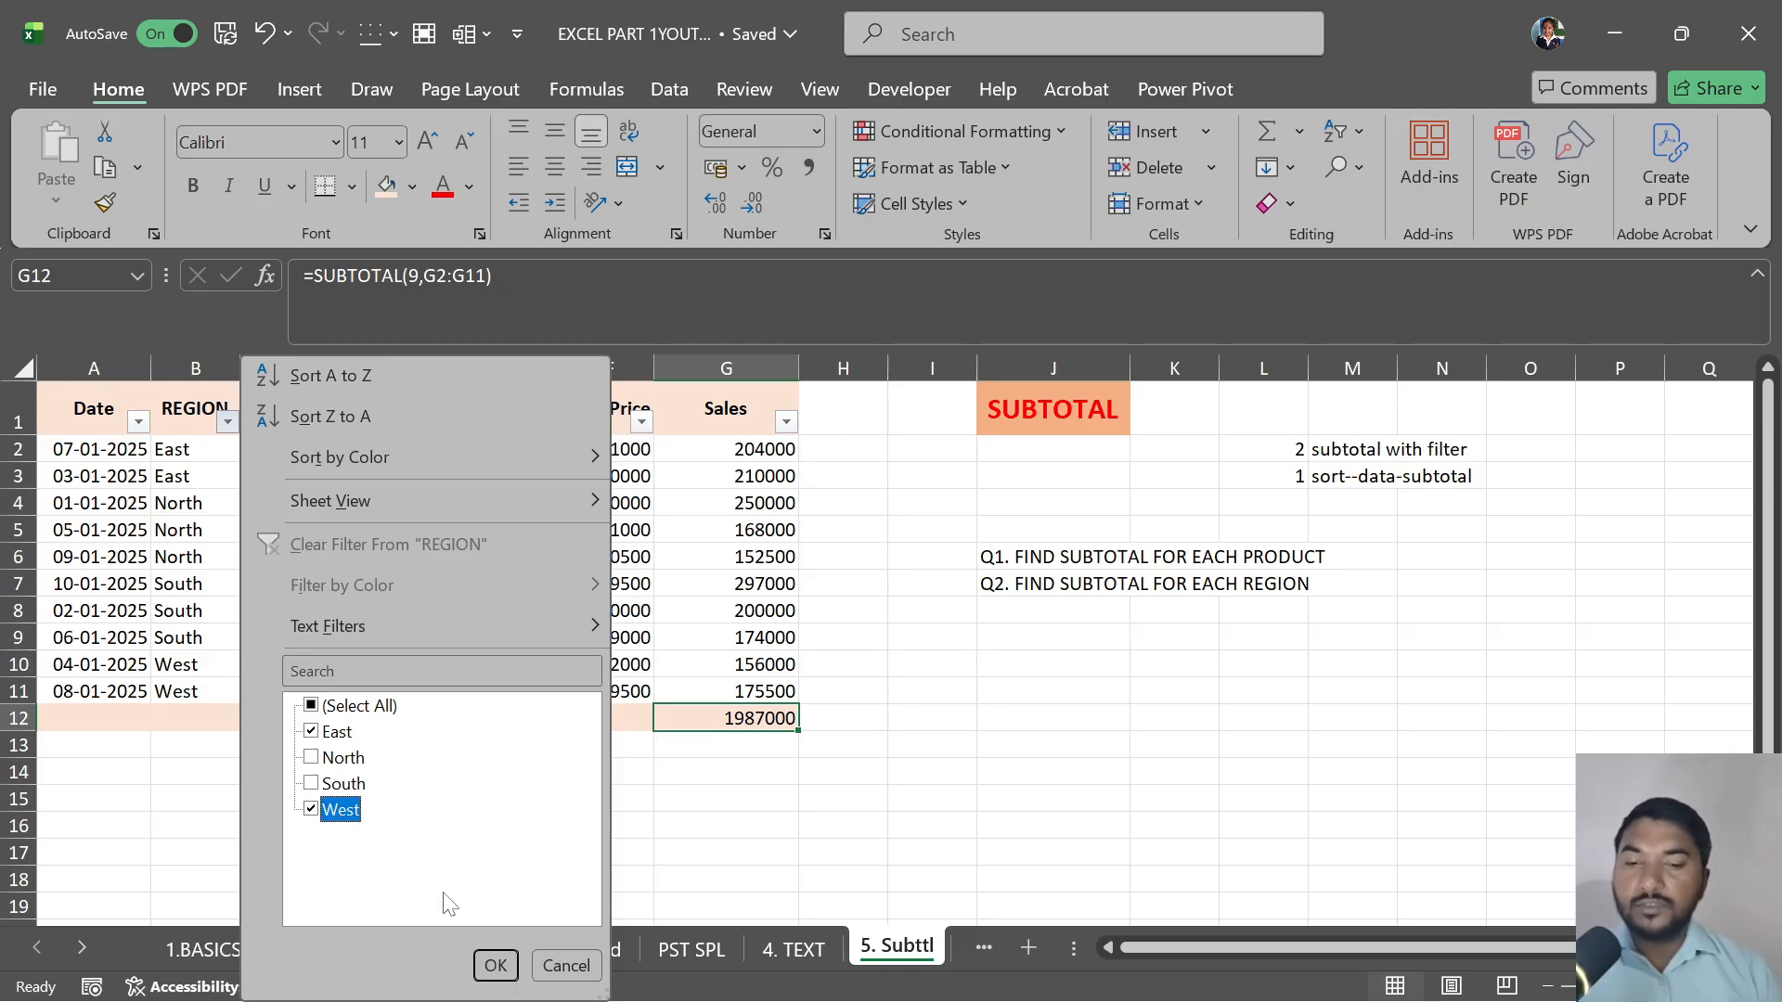
left_click(495, 965)
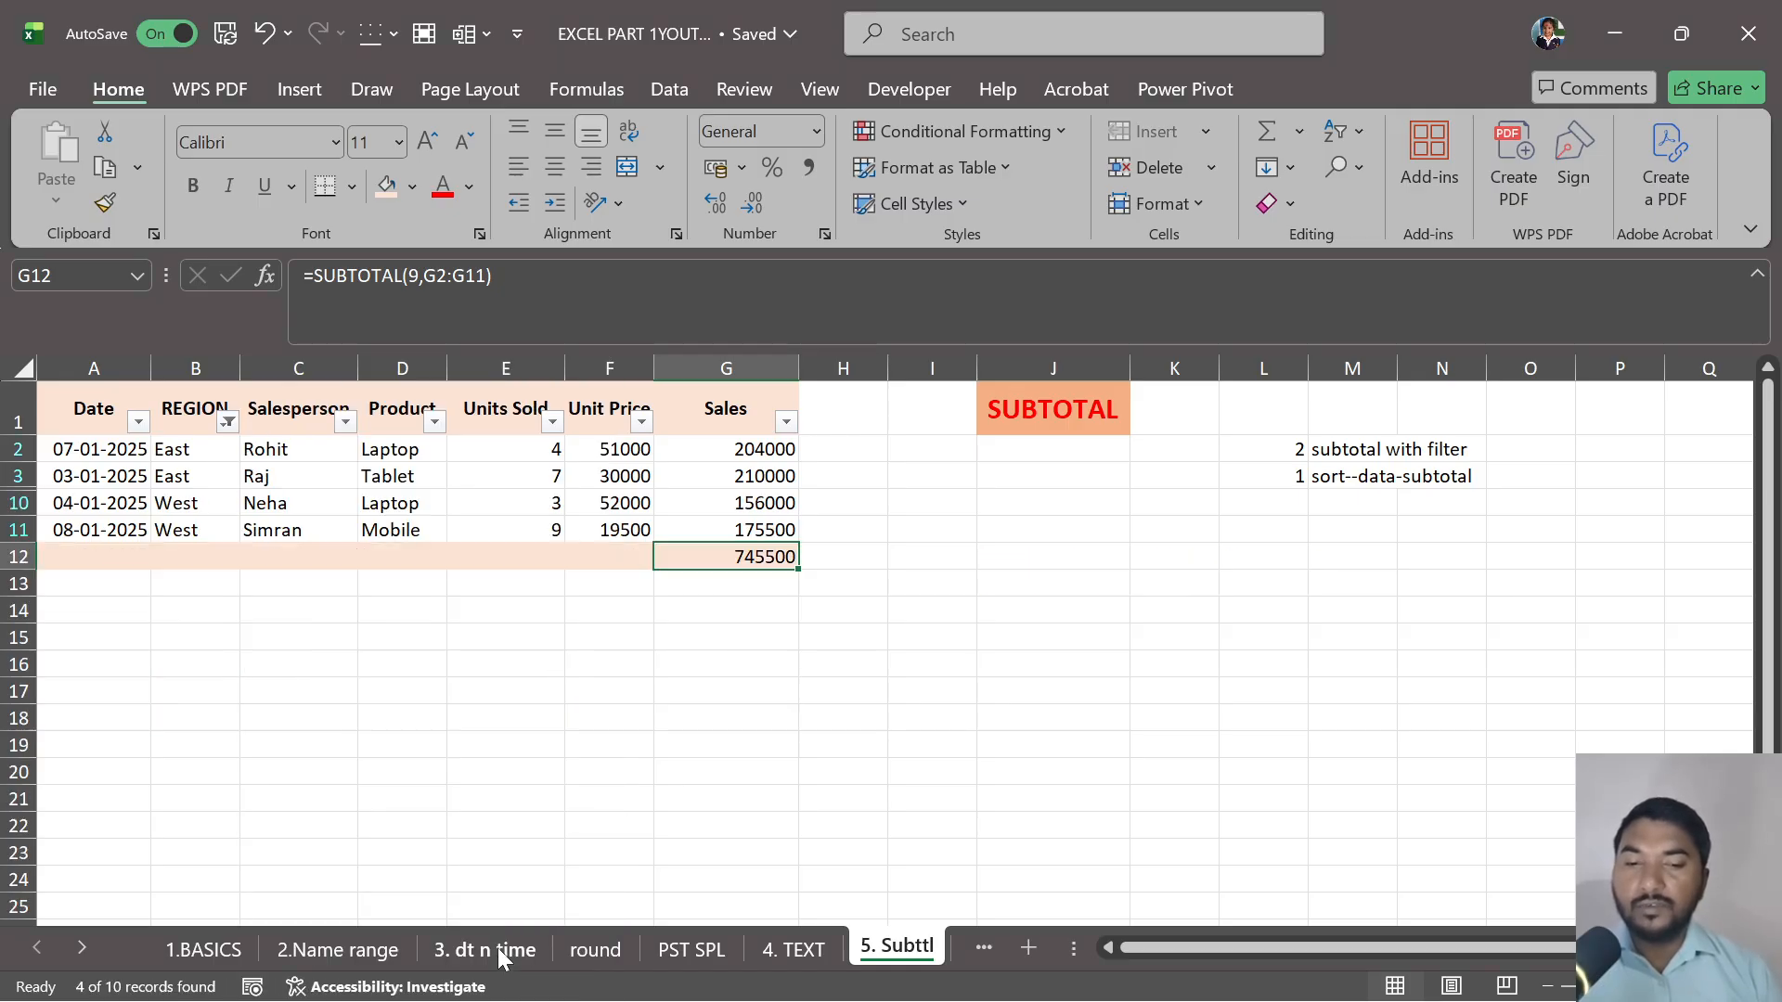
left_click(761, 582)
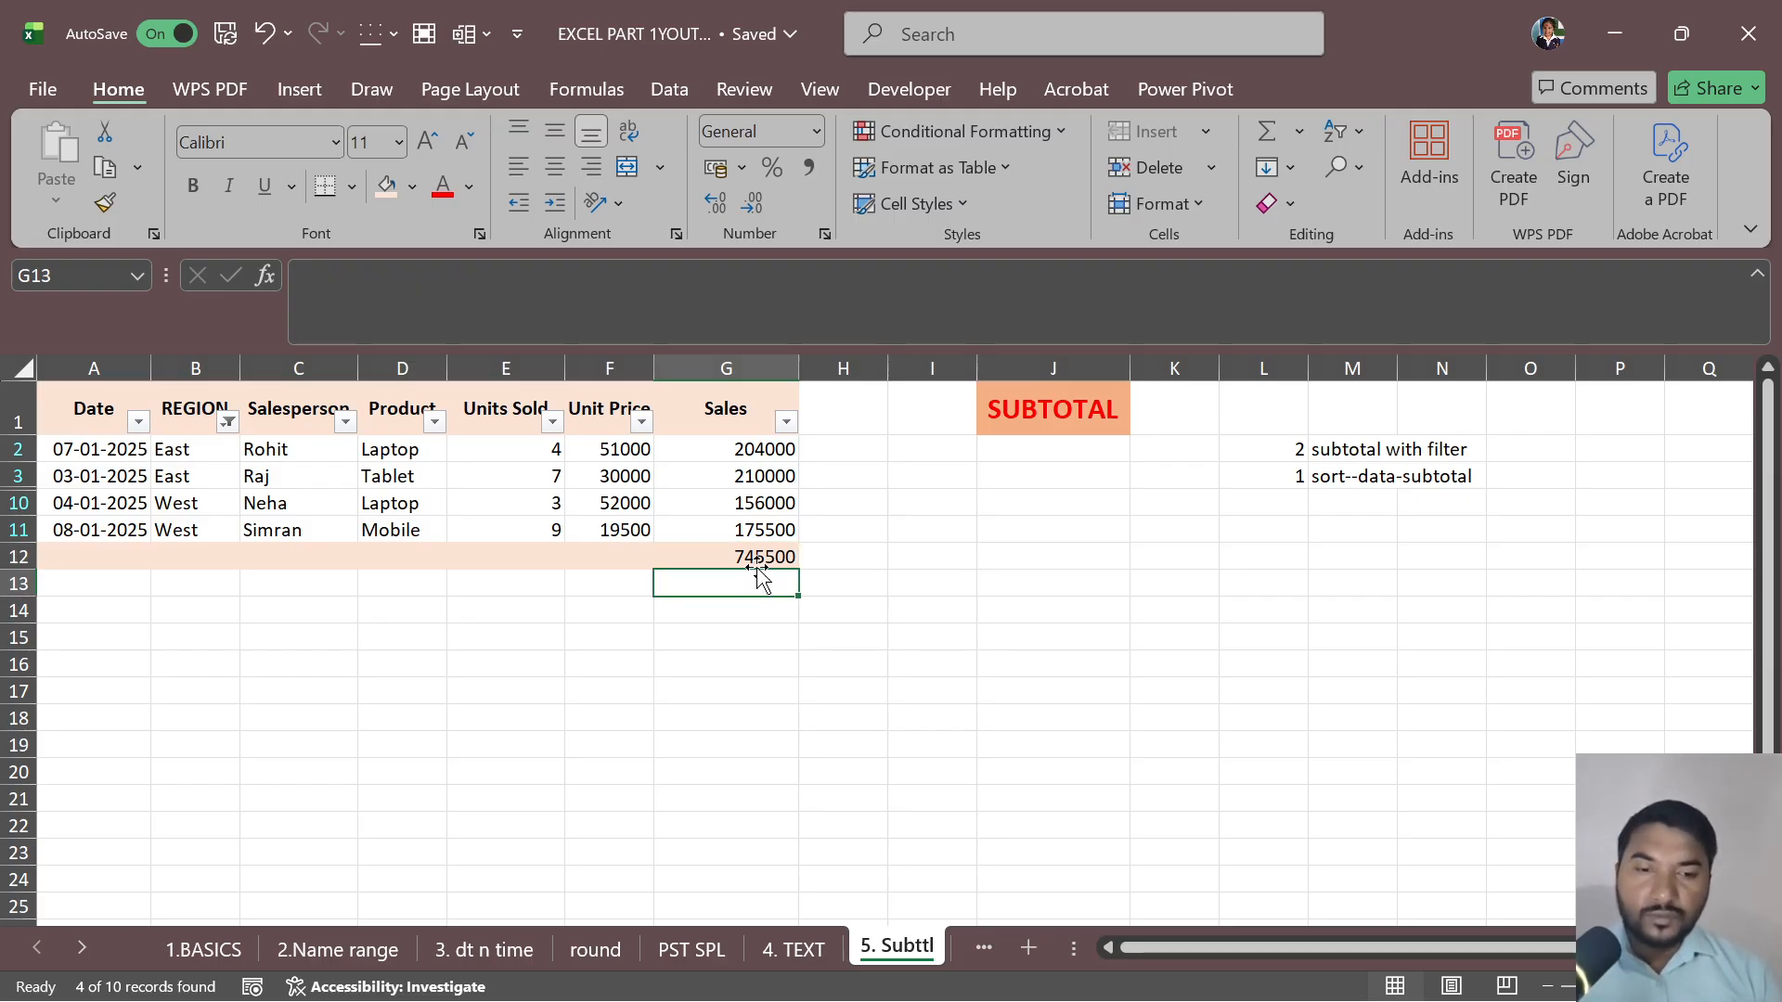
left_click(757, 558)
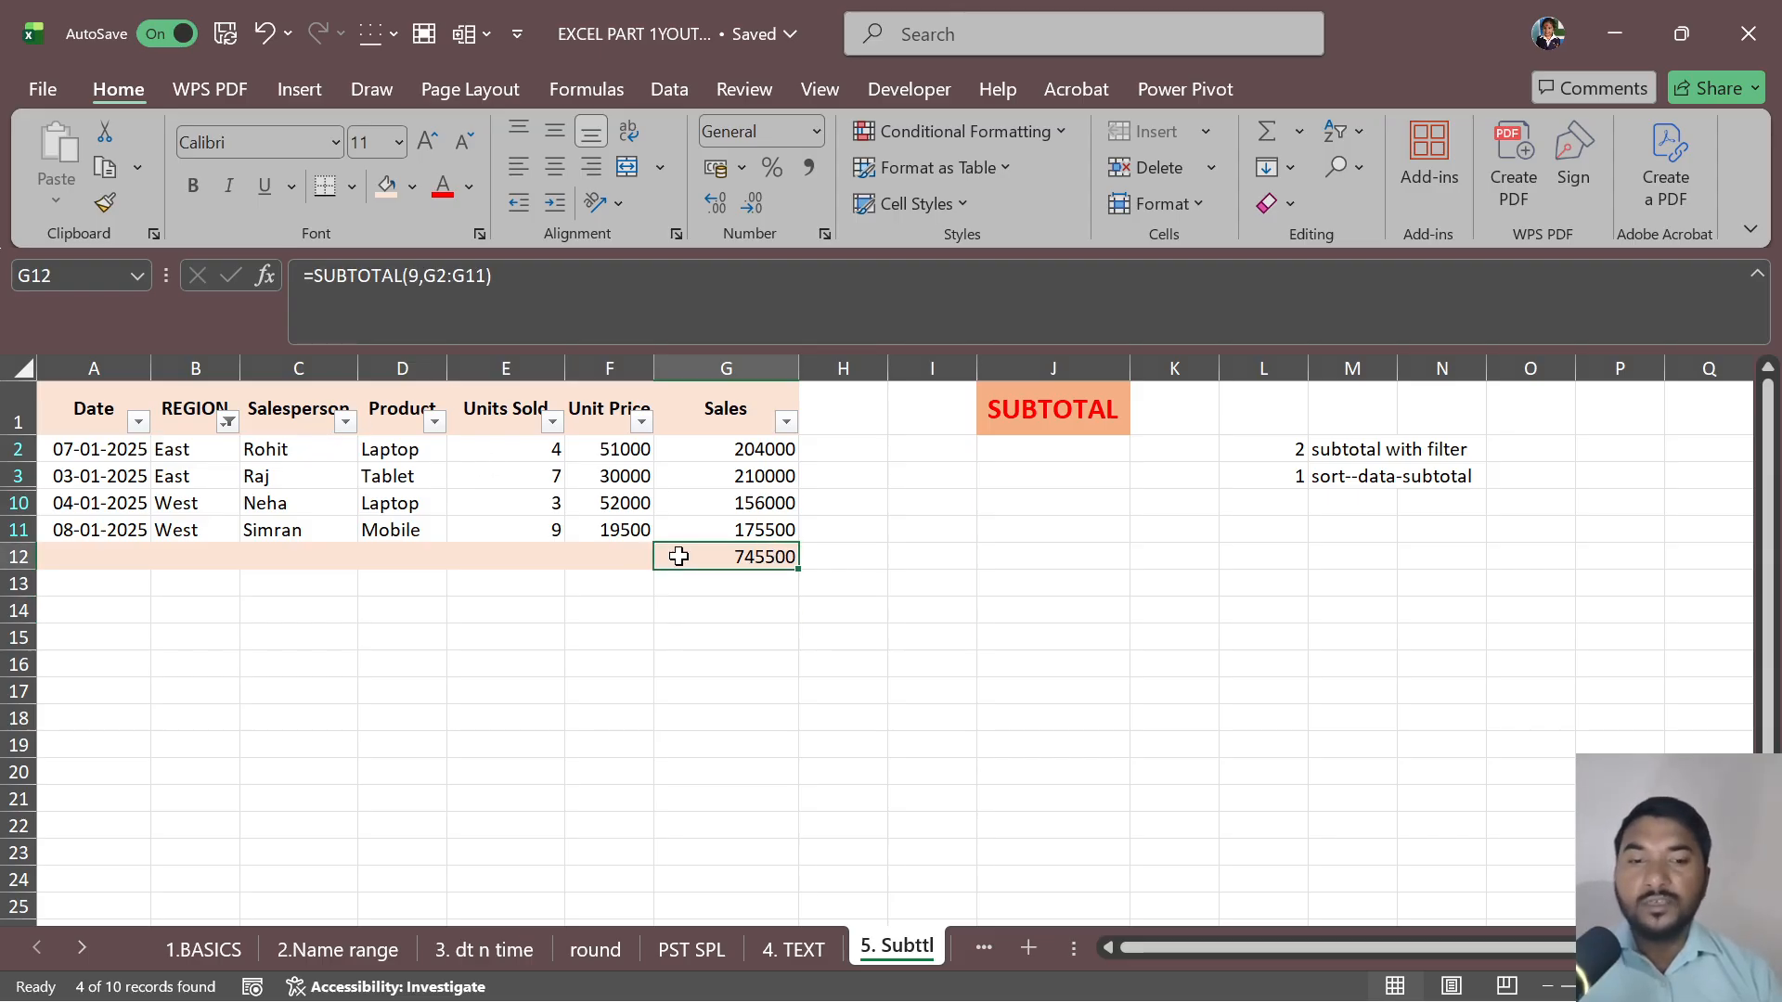
left_click(765, 603)
left_click(770, 579)
left_click(772, 558)
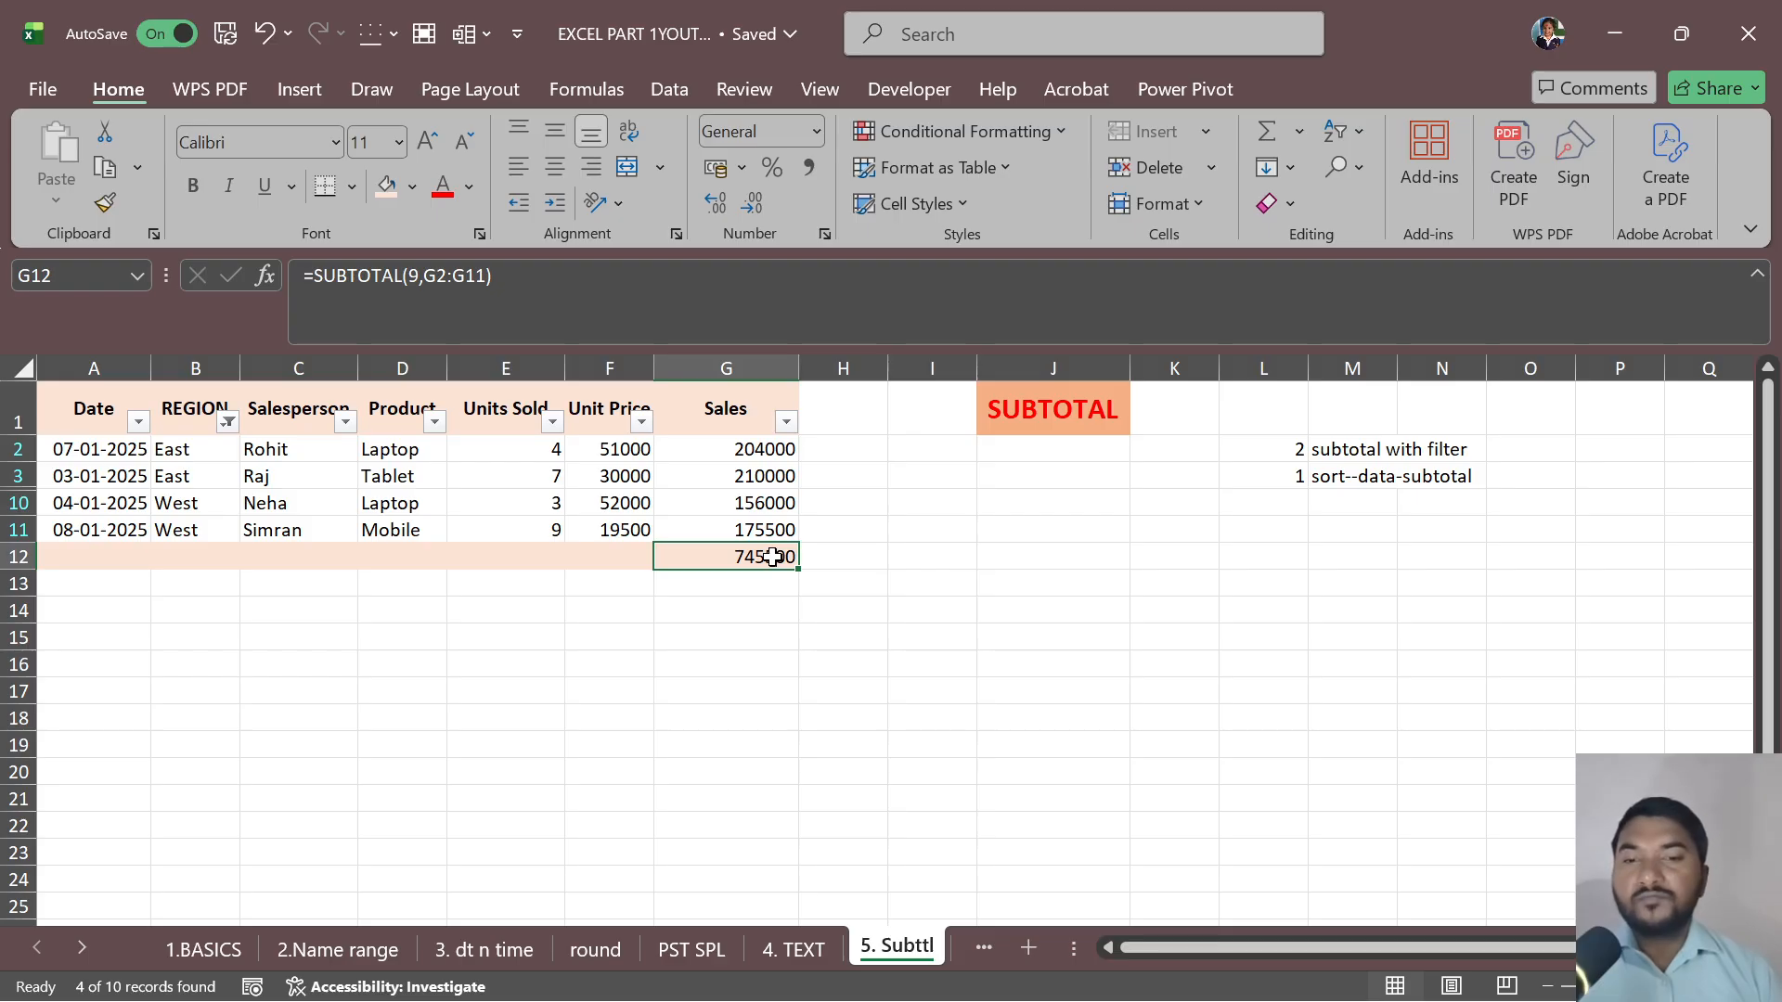